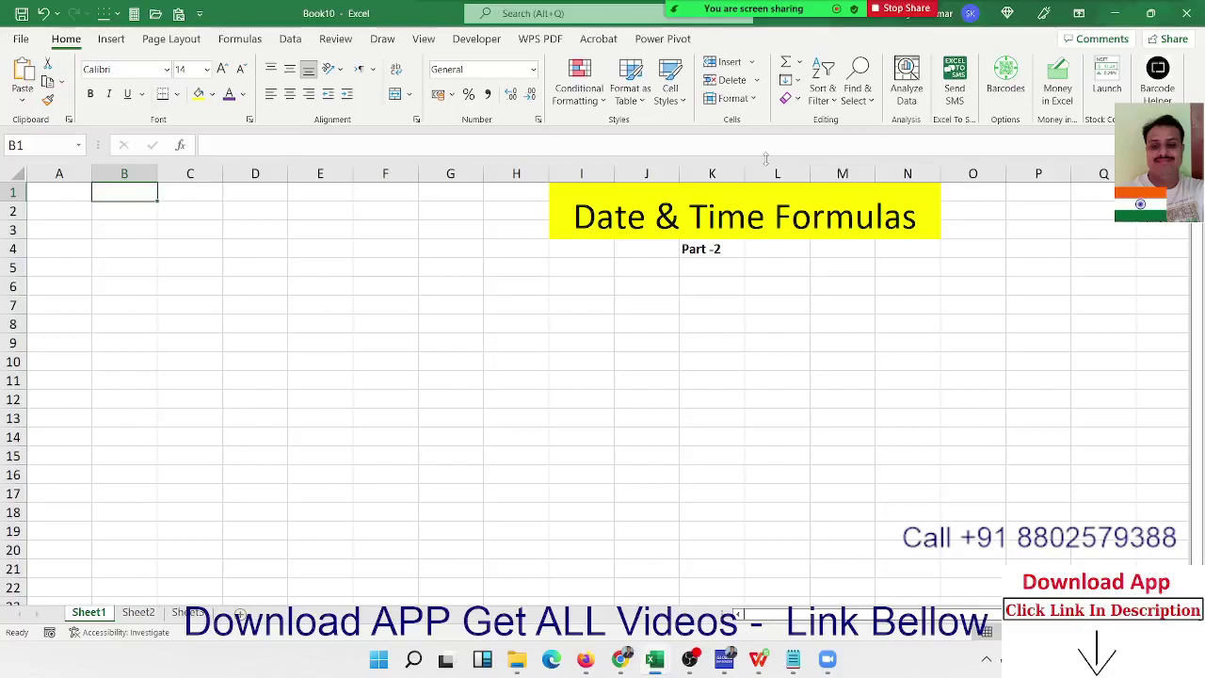
# Enter the time 6:50 in cell B2
pyautogui.click(97, 242)
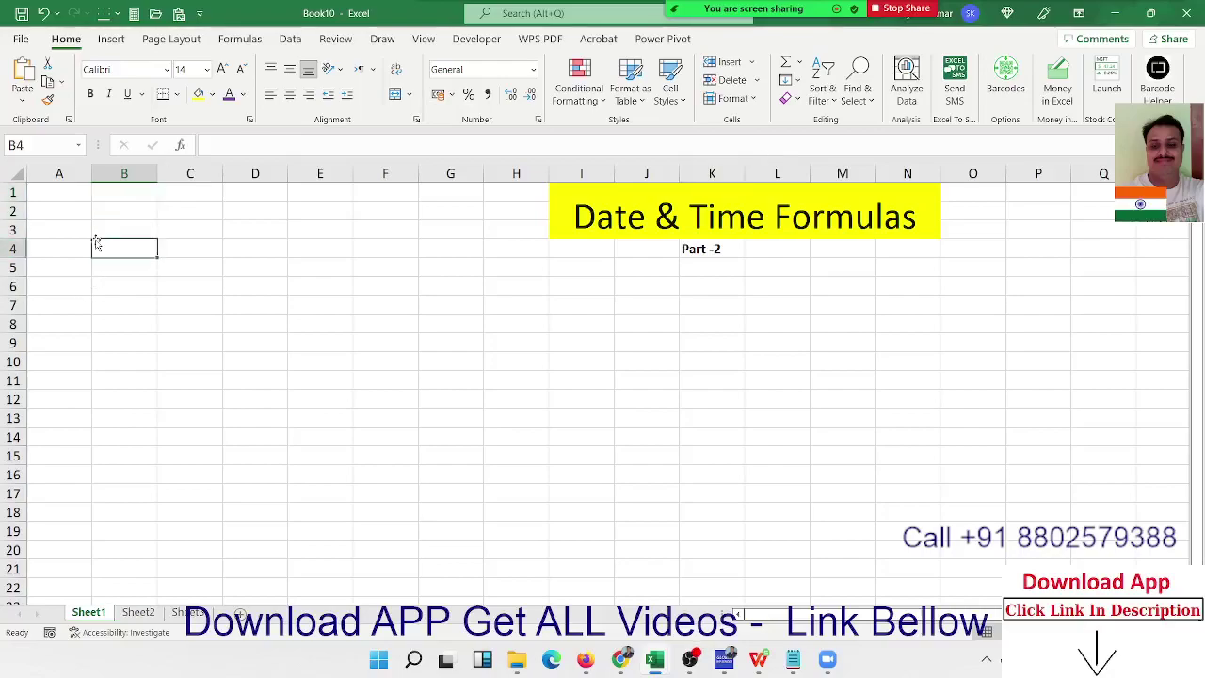
pyautogui.press('Up')
pyautogui.press('Up')
pyautogui.press('Up')
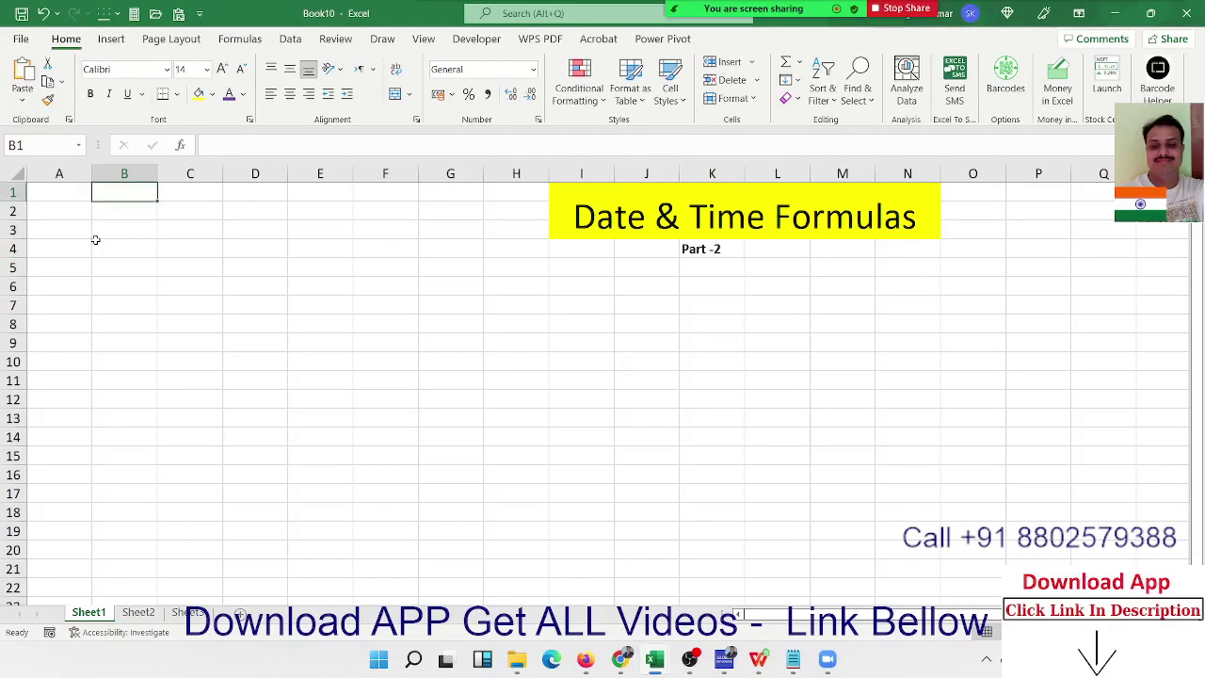
pyautogui.press('Left')
pyautogui.press('Right')
pyautogui.press('Down')
pyautogui.press('Down')
pyautogui.press('Up')
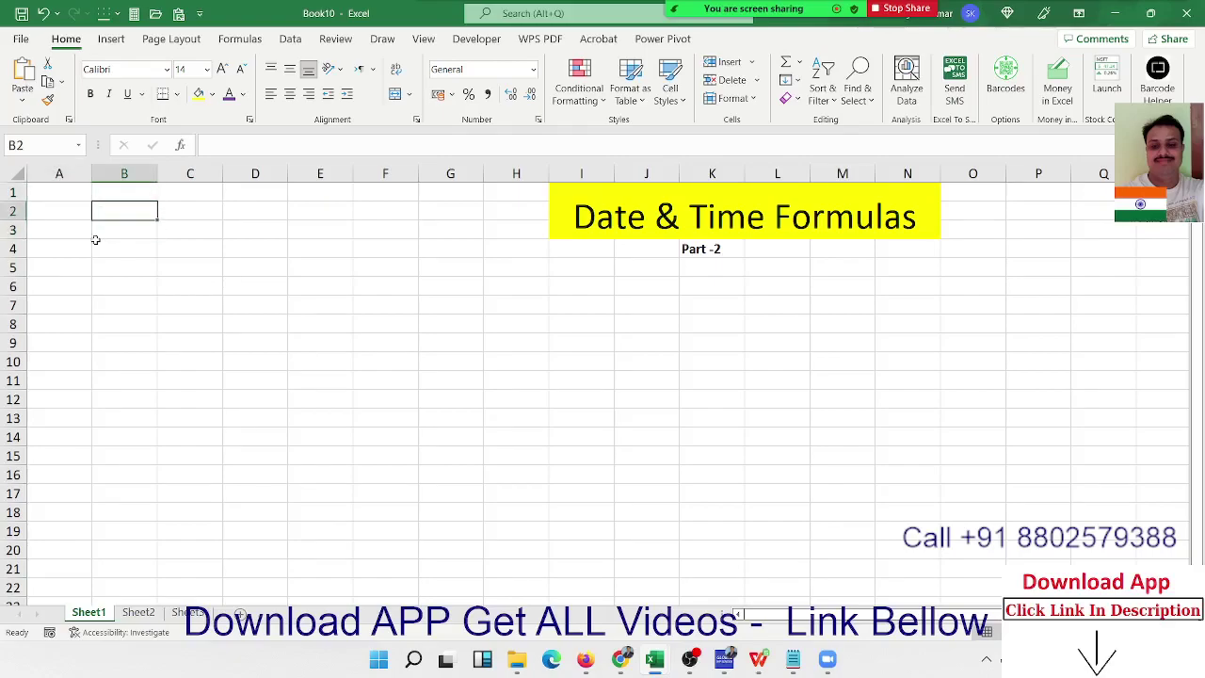
pyautogui.press('Left')
pyautogui.press('Right')
pyautogui.write('6:')
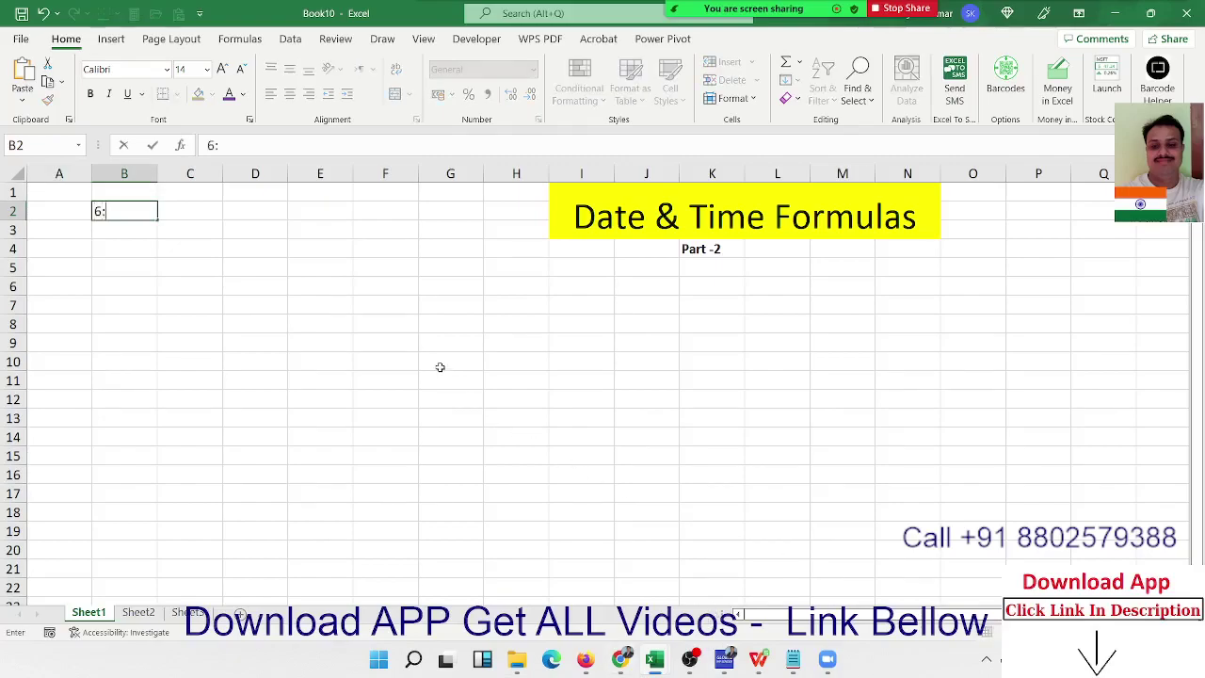
pyautogui.write('50')
pyautogui.press('Return')
pyautogui.press('Up')
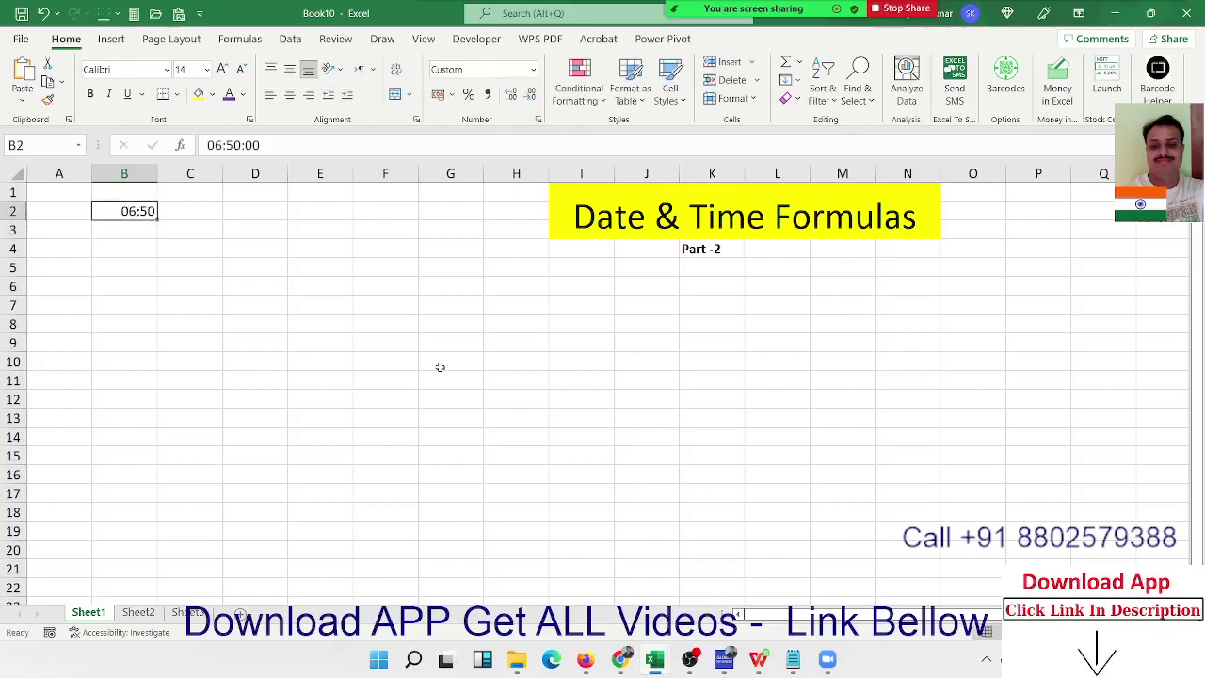
pyautogui.scroll(1, 438, 365)
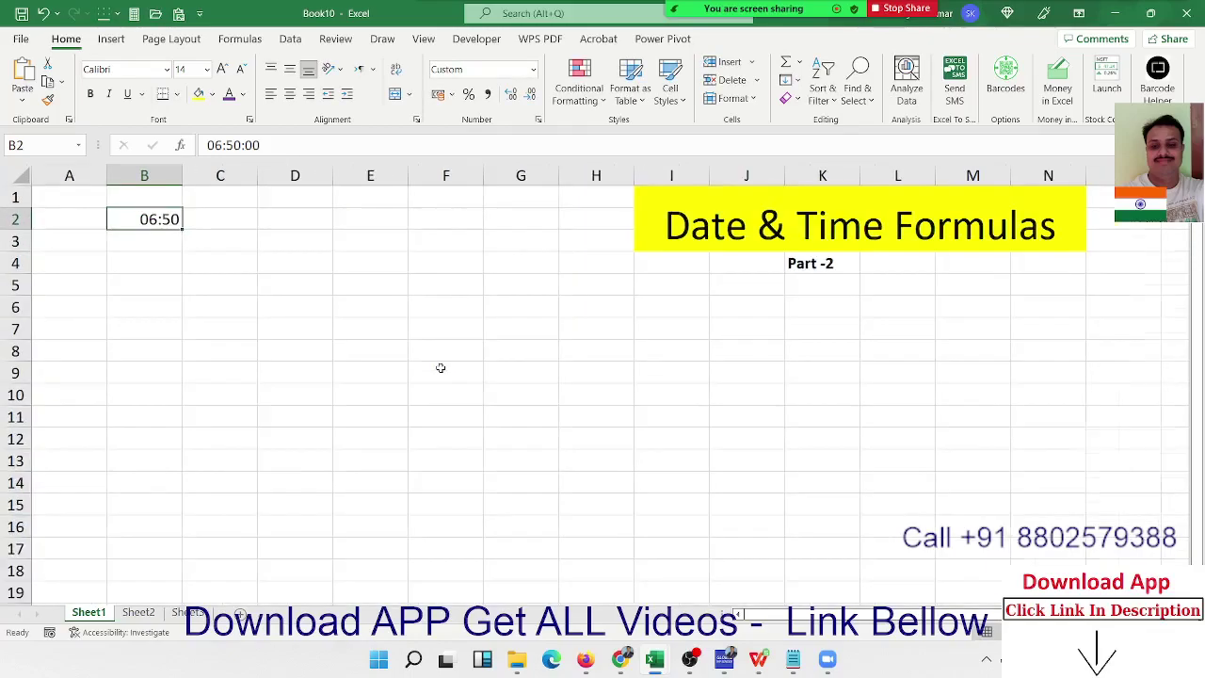
pyautogui.scroll(1, 436, 362)
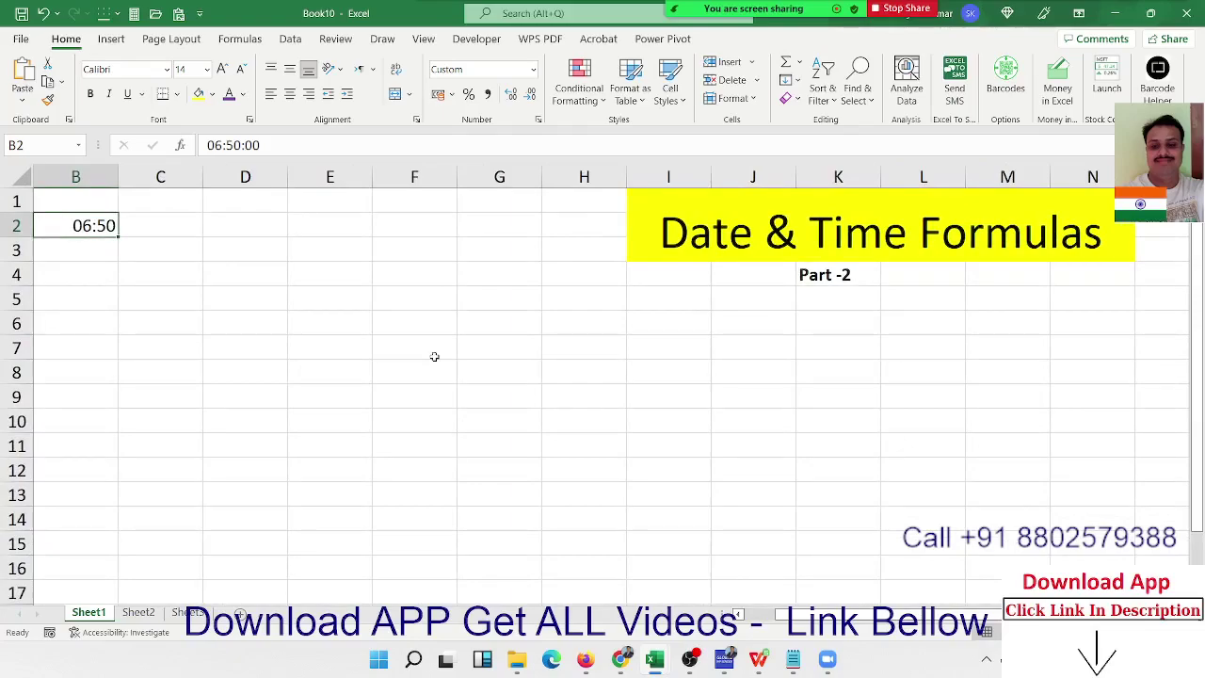
# Enter 6:50 pm in C2 and 18:20 in D2
pyautogui.press('Right')
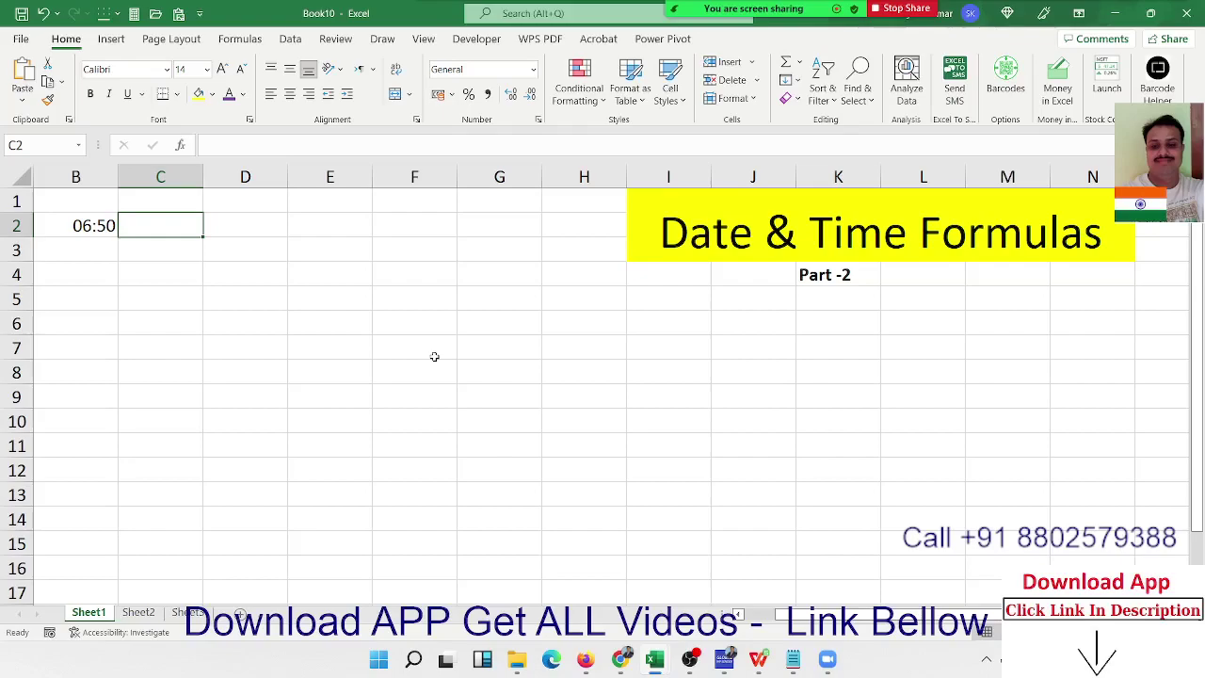
pyautogui.write('6:50 ')
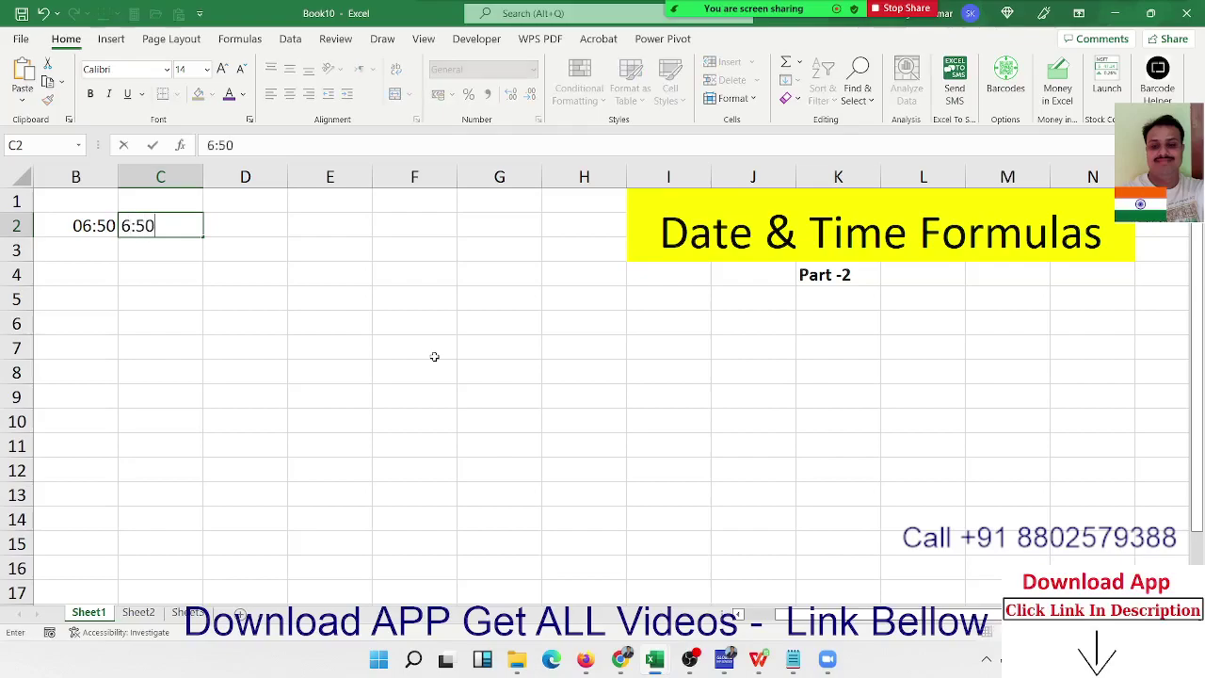
pyautogui.write('pm')
pyautogui.press('Return')
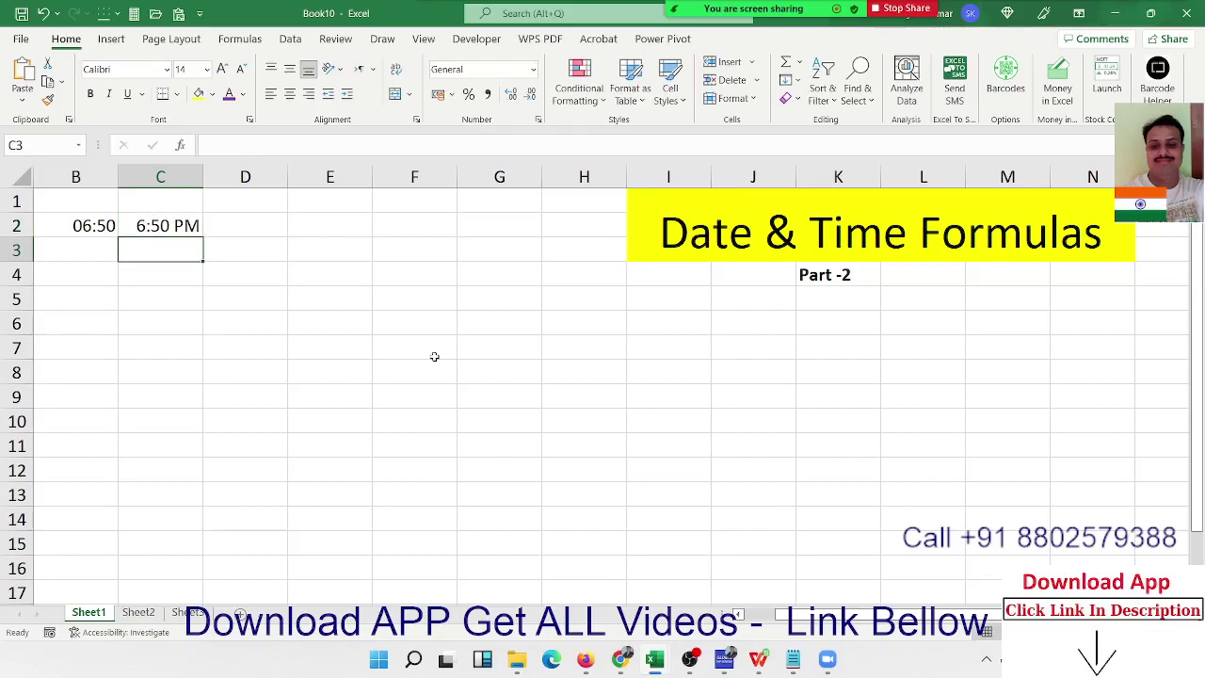
pyautogui.press('Up')
pyautogui.press('Right')
pyautogui.write('1')
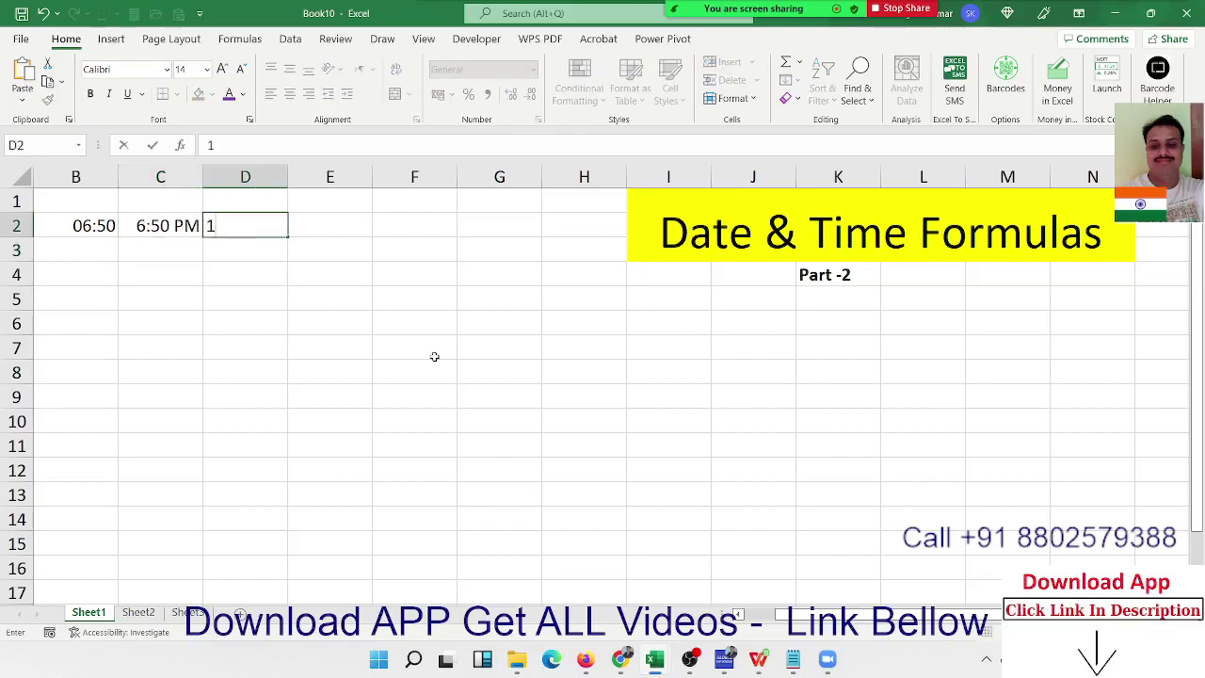
pyautogui.write('8:')
pyautogui.write('20')
pyautogui.press('Return')
pyautogui.press('Up')
pyautogui.press('Left')
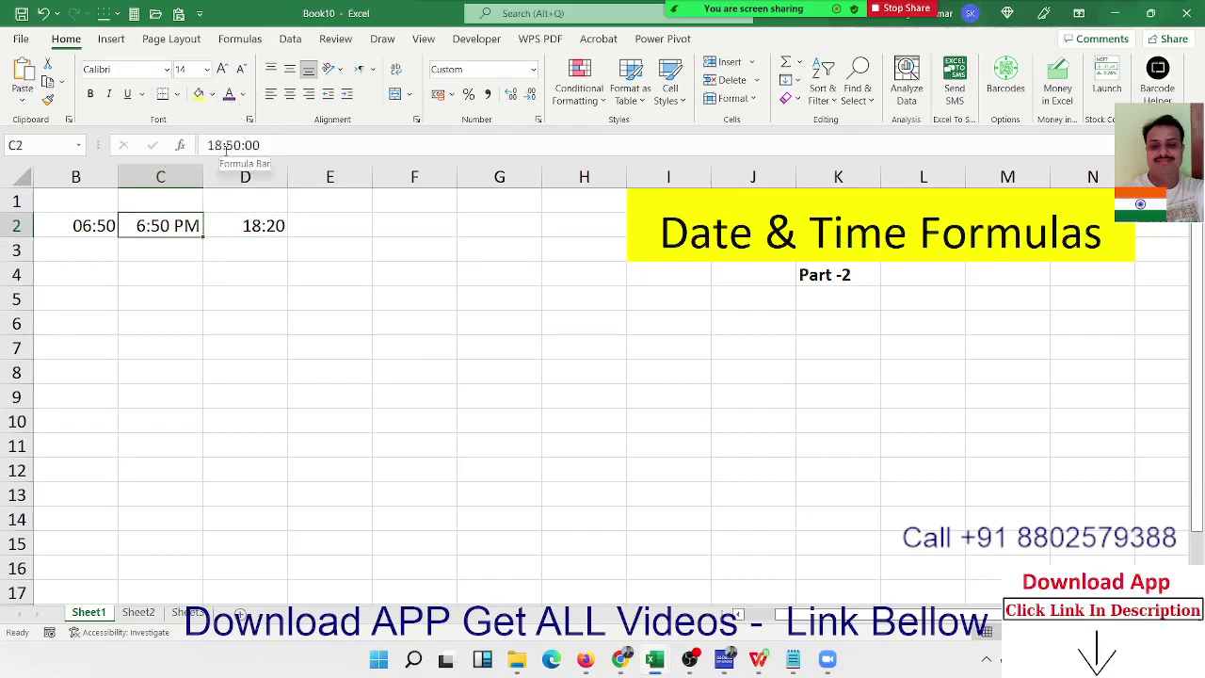
pyautogui.click(231, 218)
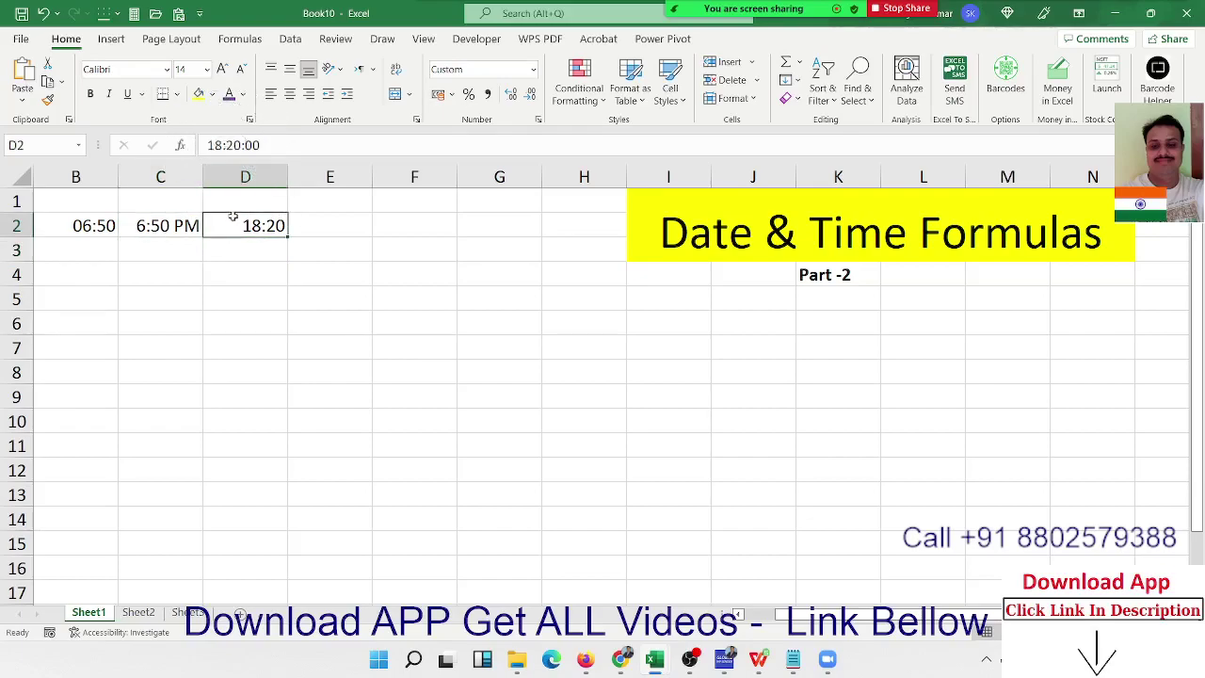
pyautogui.click(538, 119)
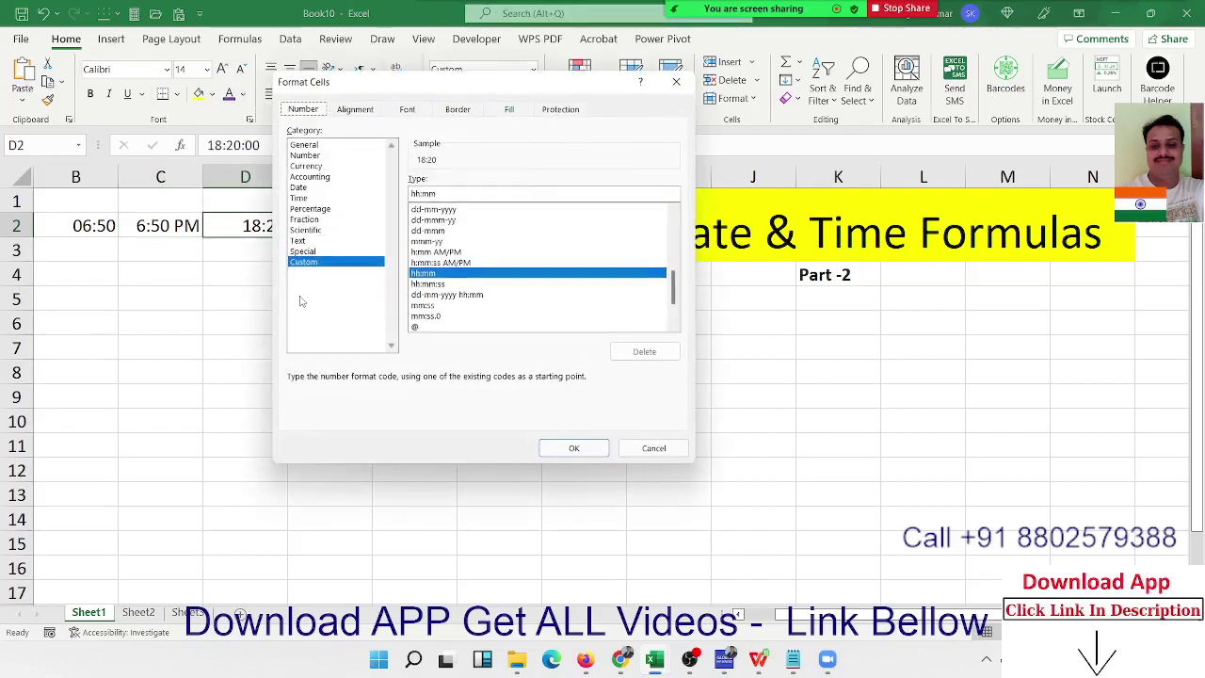
pyautogui.click(299, 197)
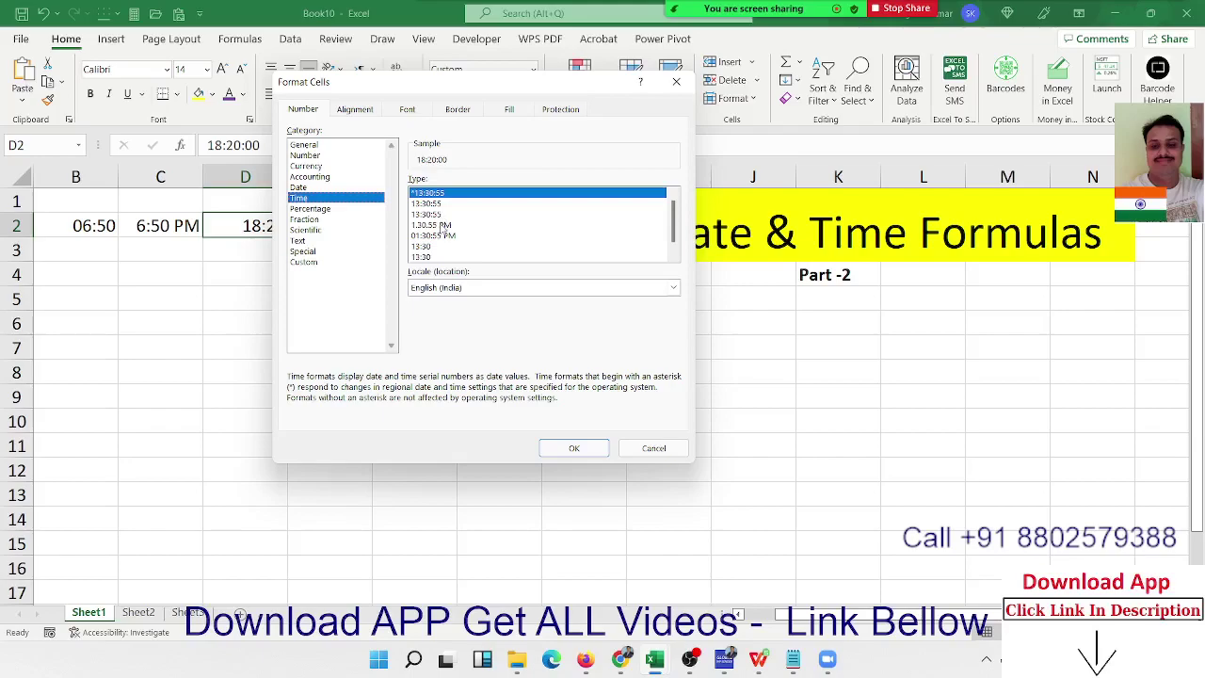
pyautogui.press('Escape')
pyautogui.click(92, 279)
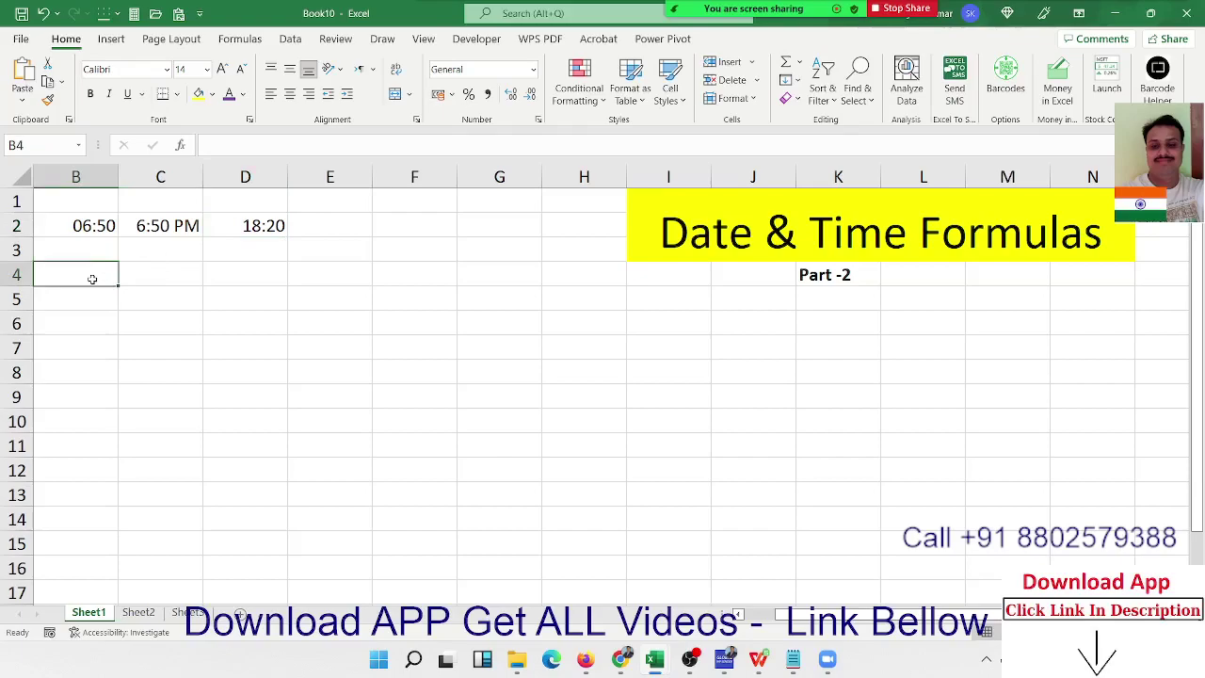
pyautogui.write('=')
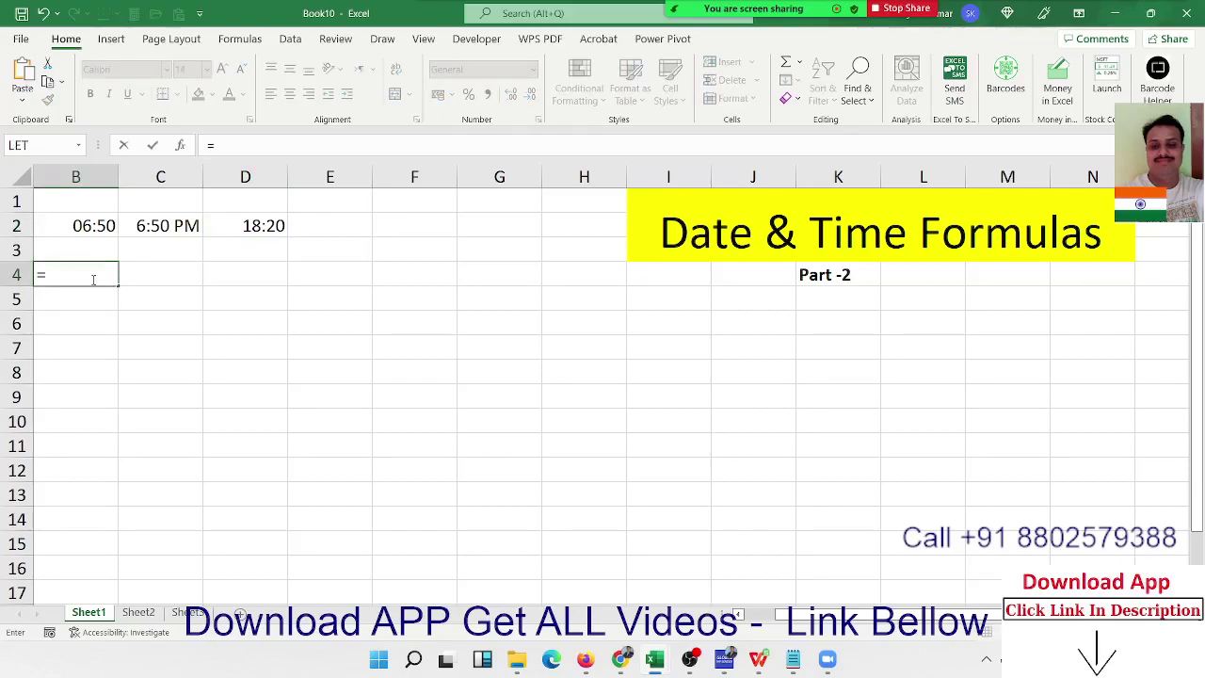
pyautogui.write('no')
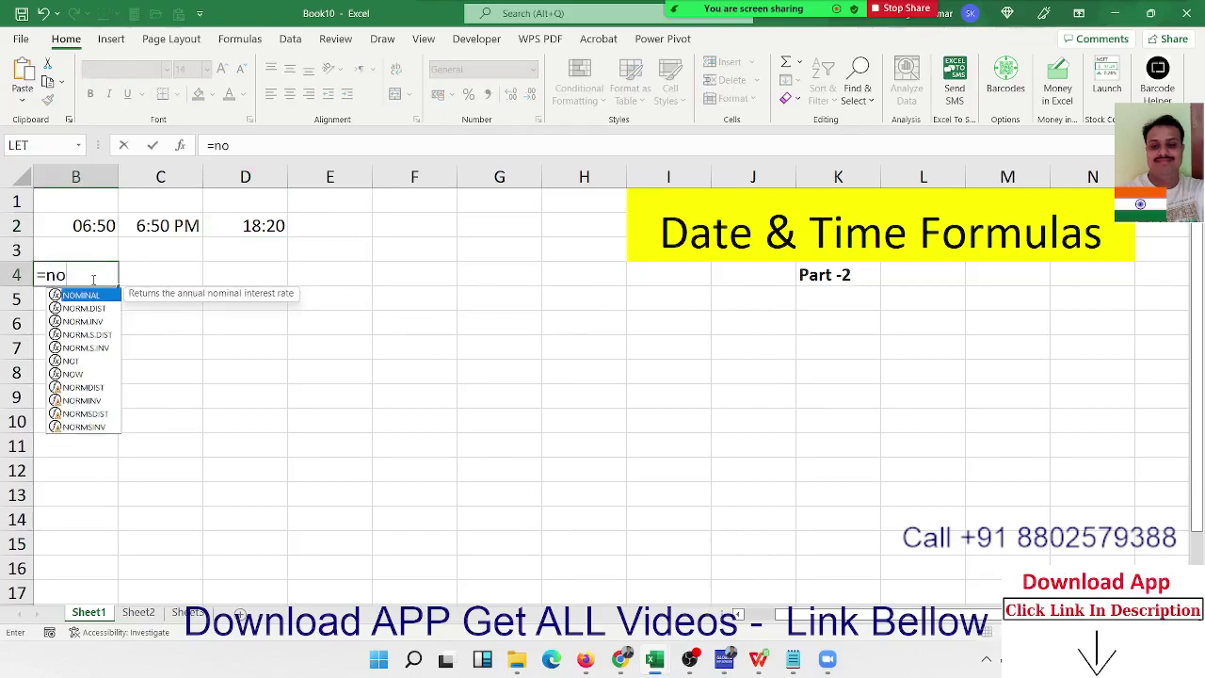
pyautogui.write('w')
pyautogui.press('Tab')
pyautogui.write(')')
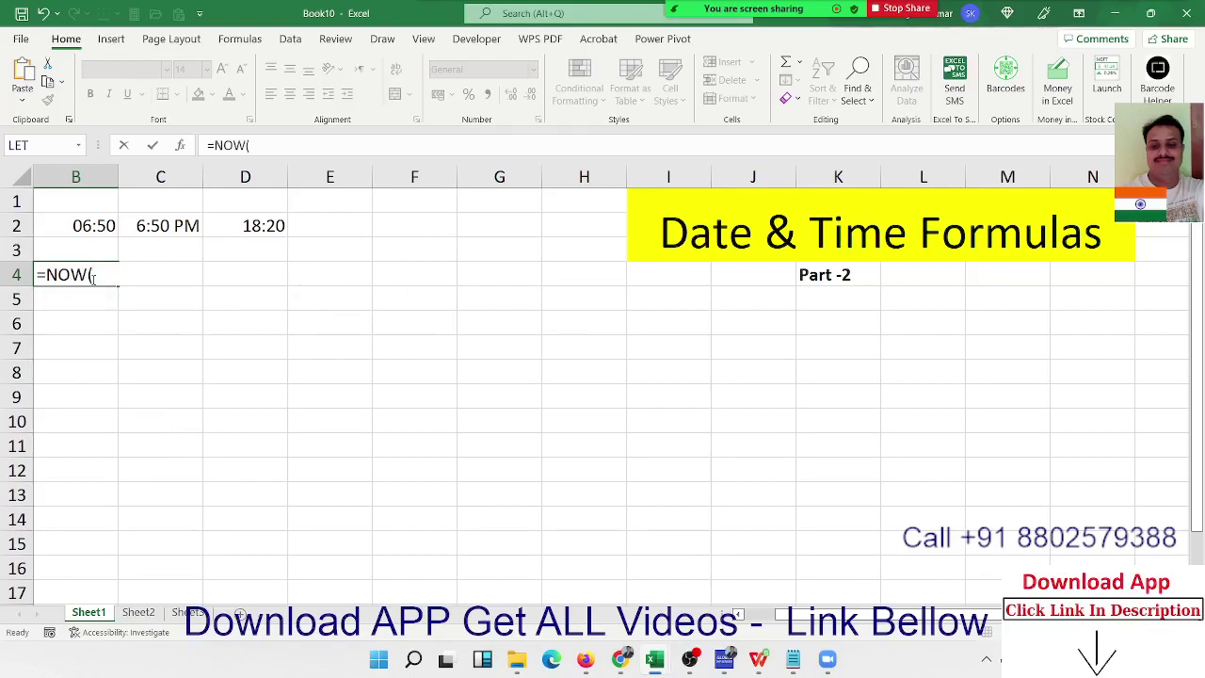
pyautogui.press('Return')
pyautogui.click(91, 277)
pyautogui.press('Right')
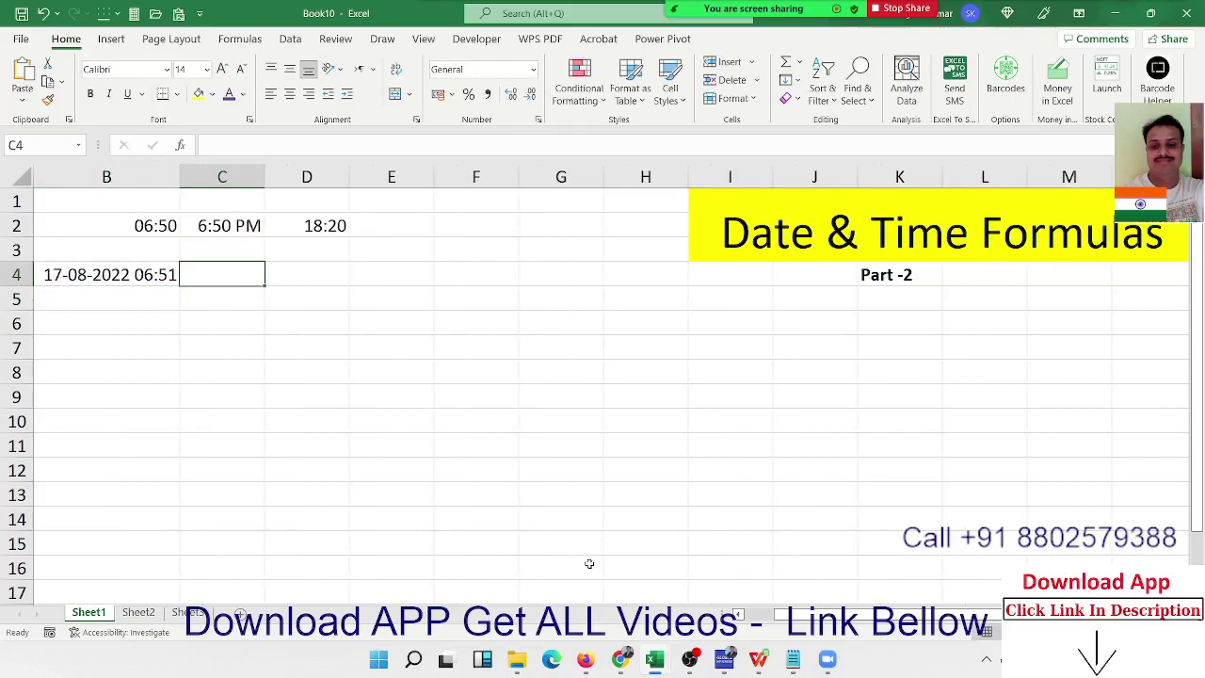
# Extract the hour of B4 into C4 with =HOUR(B4)
pyautogui.write('h')
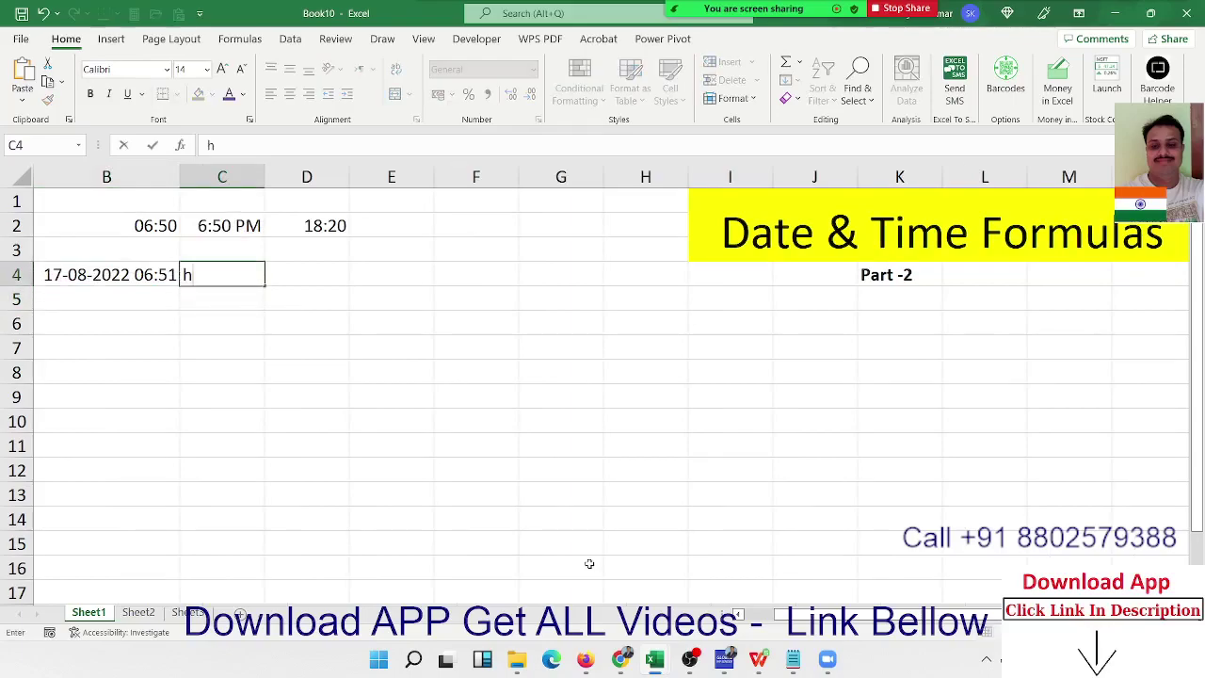
pyautogui.press('BackSpace')
pyautogui.write('=')
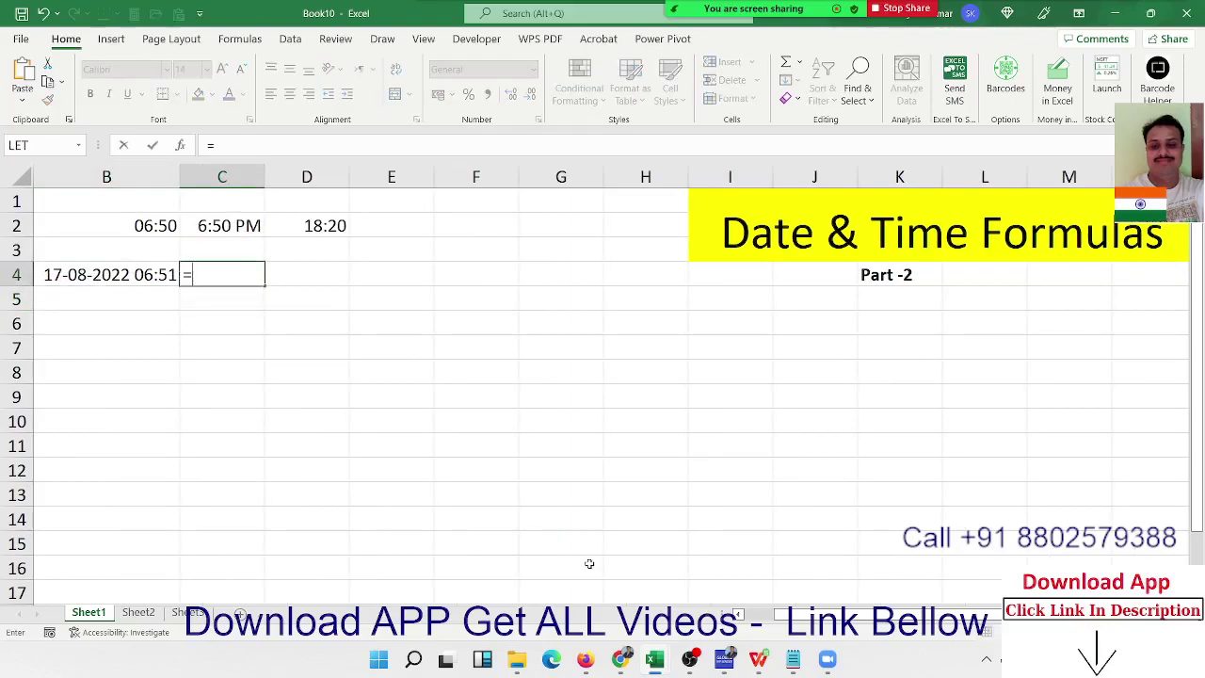
pyautogui.write('ho')
pyautogui.press('Tab')
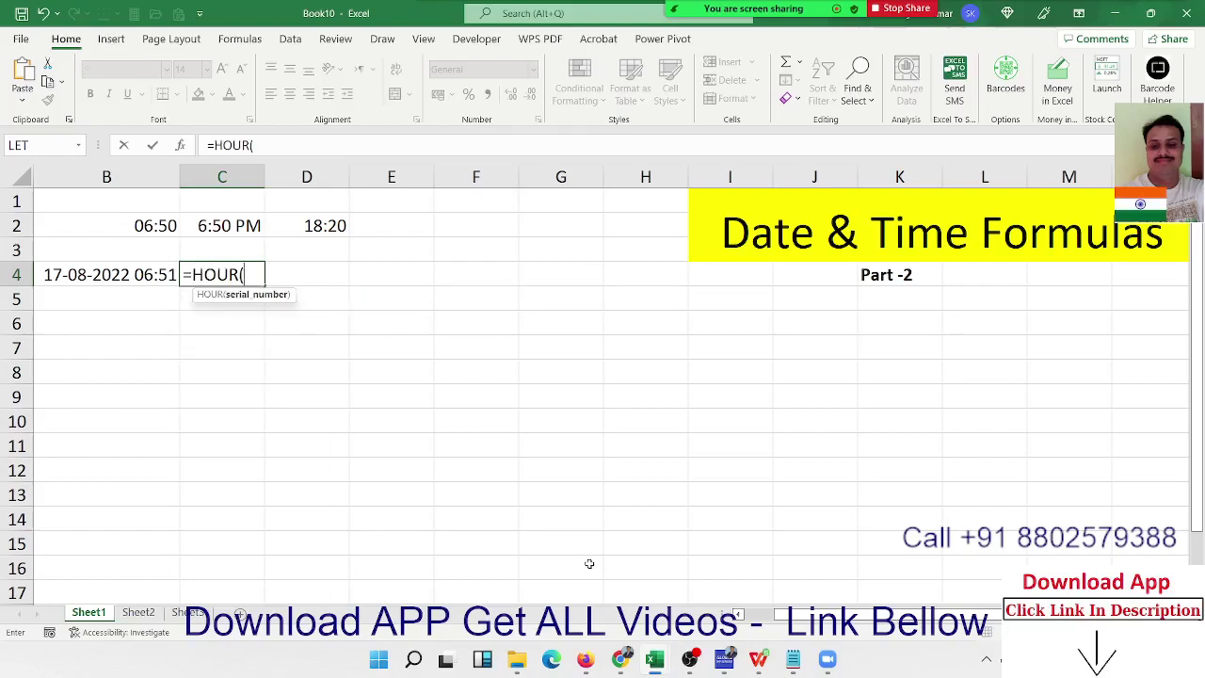
pyautogui.press('Left')
pyautogui.hotkey('ctrl', 'Return')
pyautogui.press('Right')
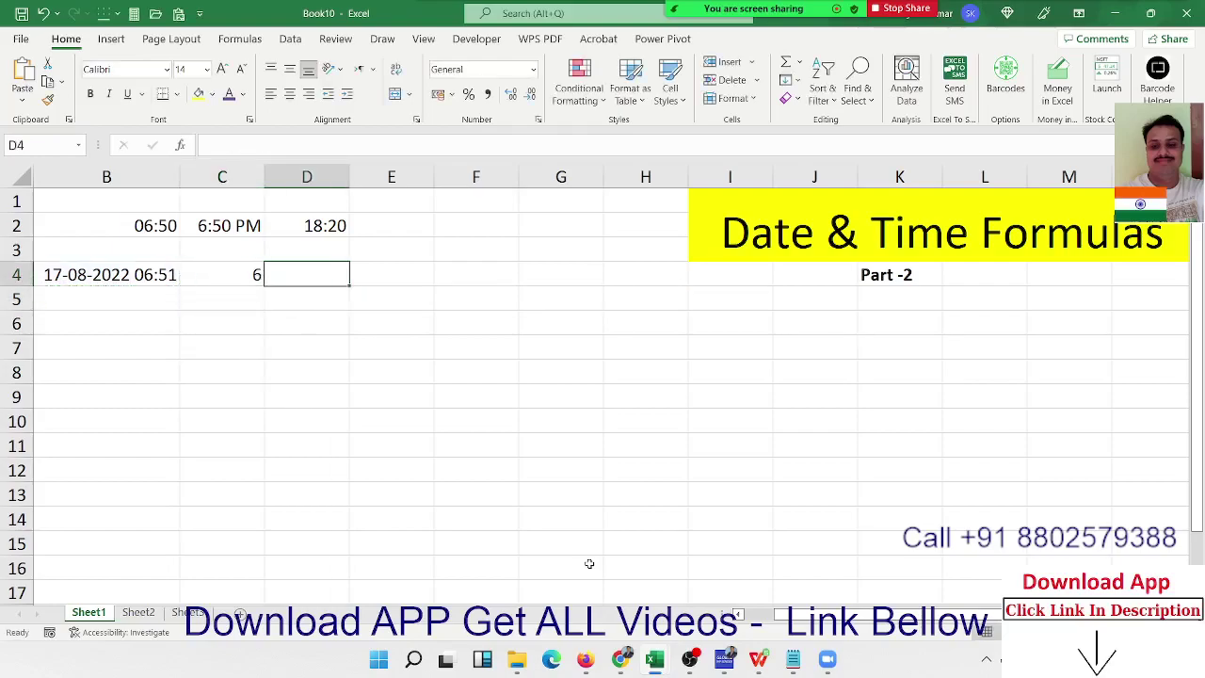
# Extract the minute of B4 into D4 with =MINUTE(B4)
pyautogui.write('=min')
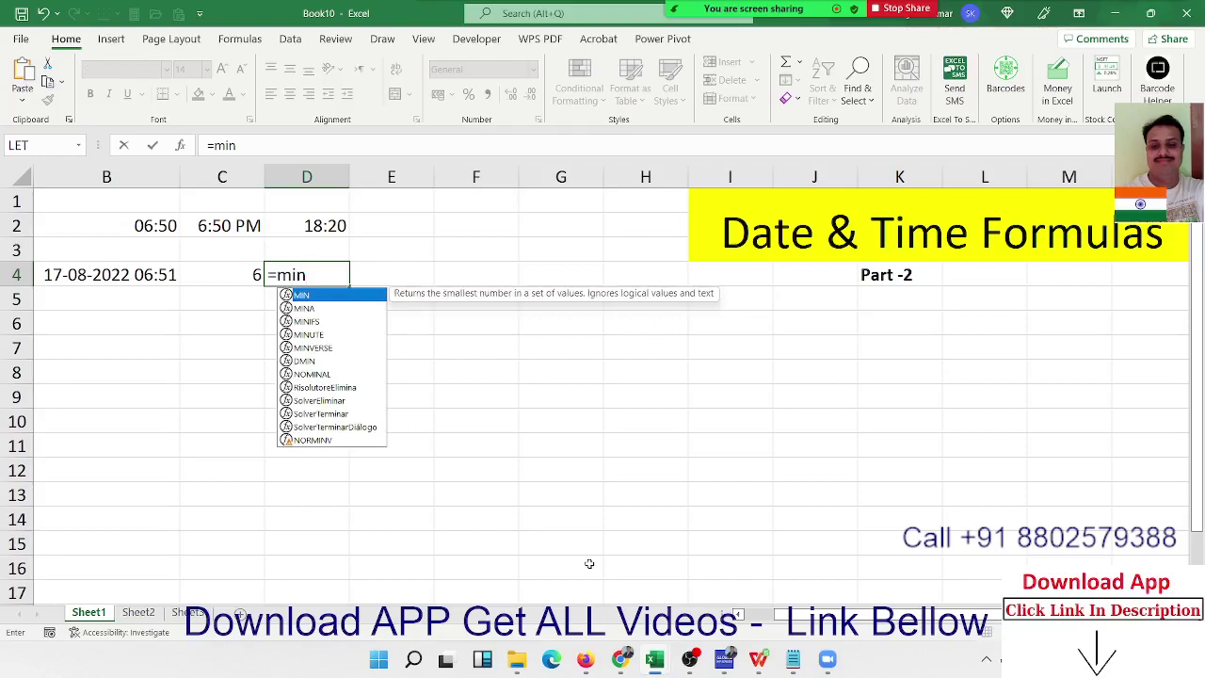
pyautogui.press('Down')
pyautogui.press('Down')
pyautogui.press('Down')
pyautogui.press('Tab')
pyautogui.press('Left')
pyautogui.press('Left')
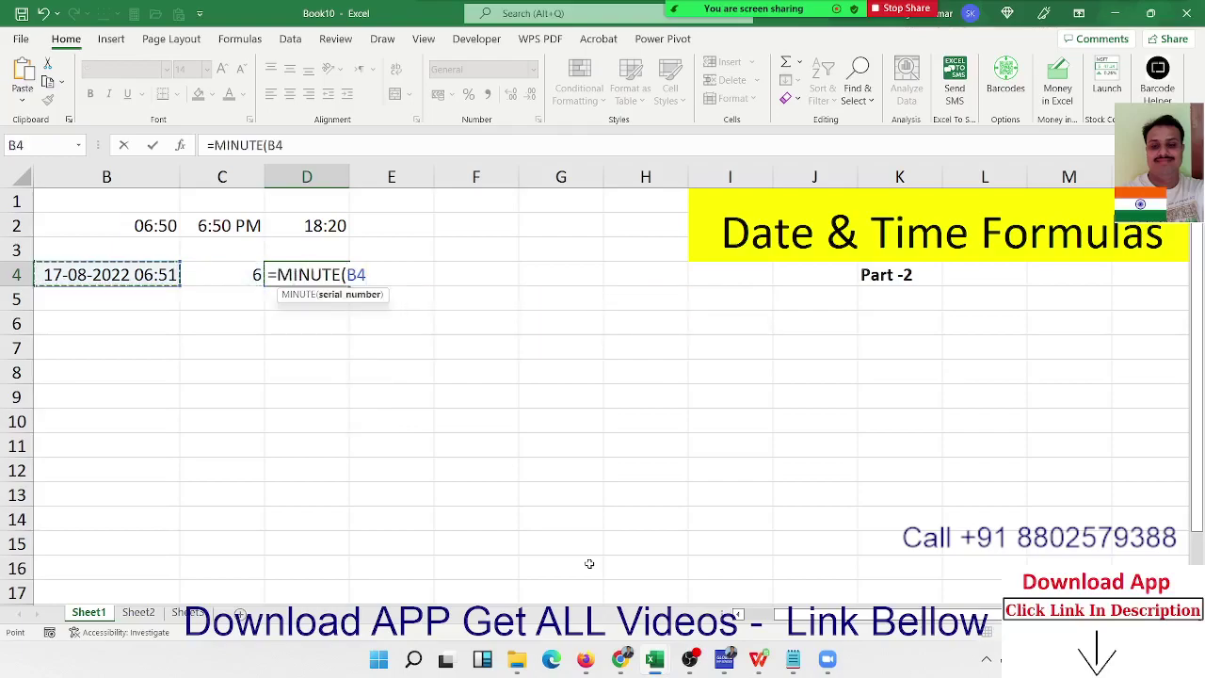
pyautogui.press('Return')
pyautogui.press('Up')
pyautogui.press('Right')
# Extract the seconds of B4 into E4 with =SECOND(B4)
pyautogui.write('=se')
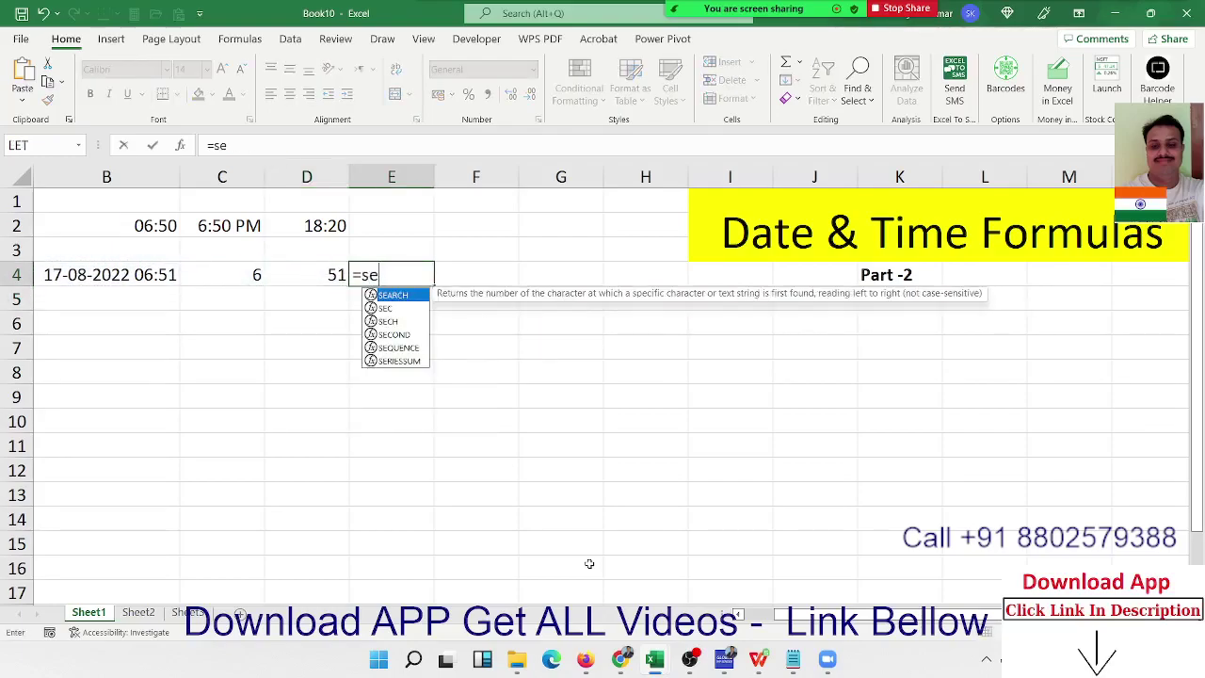
pyautogui.press('Down')
pyautogui.press('Down')
pyautogui.press('Down')
pyautogui.press('Tab')
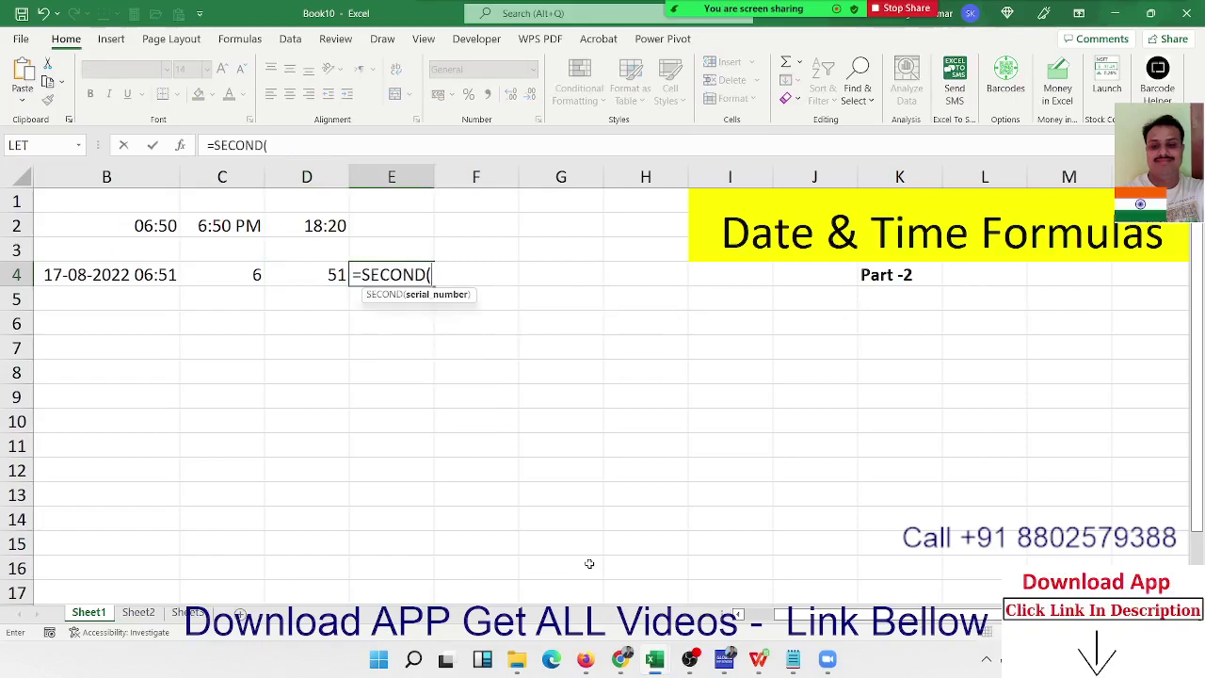
pyautogui.press('Left')
pyautogui.press('Left')
pyautogui.press('Left')
pyautogui.press('Return')
pyautogui.press('Up')
pyautogui.press('Right')
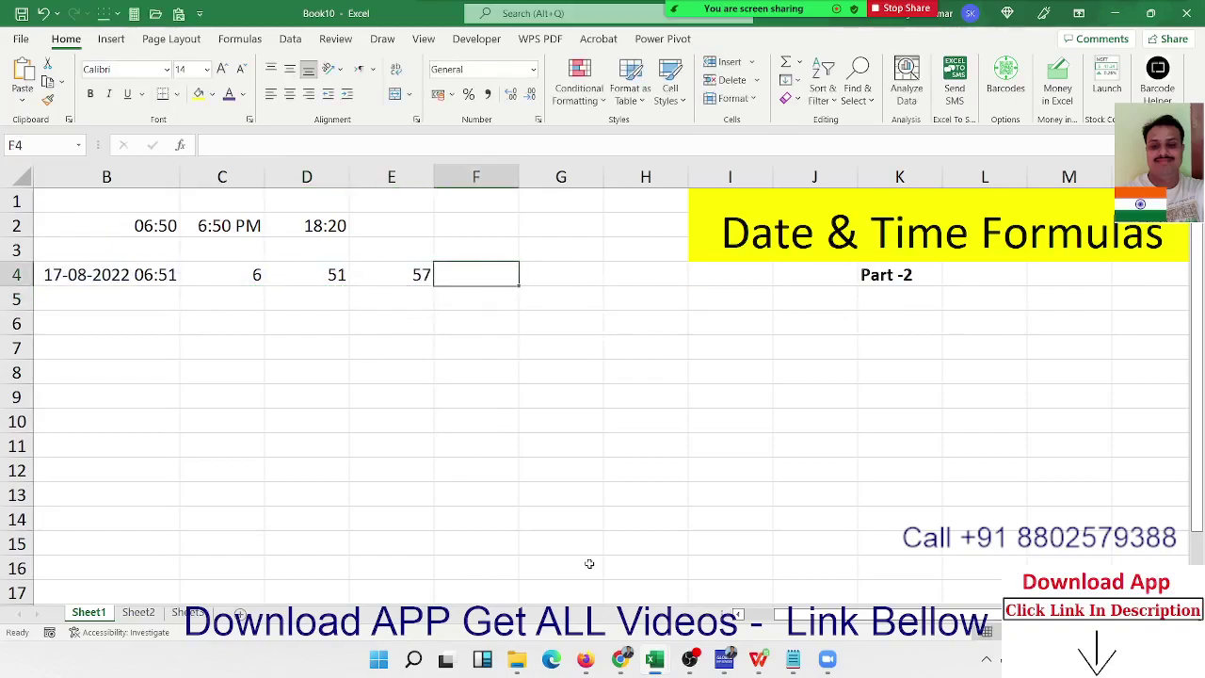
# Build the clock time in F4 with =TIME(C4,D4,E4), giving 6:52 AM
pyautogui.write('=tim')
pyautogui.press('Tab')
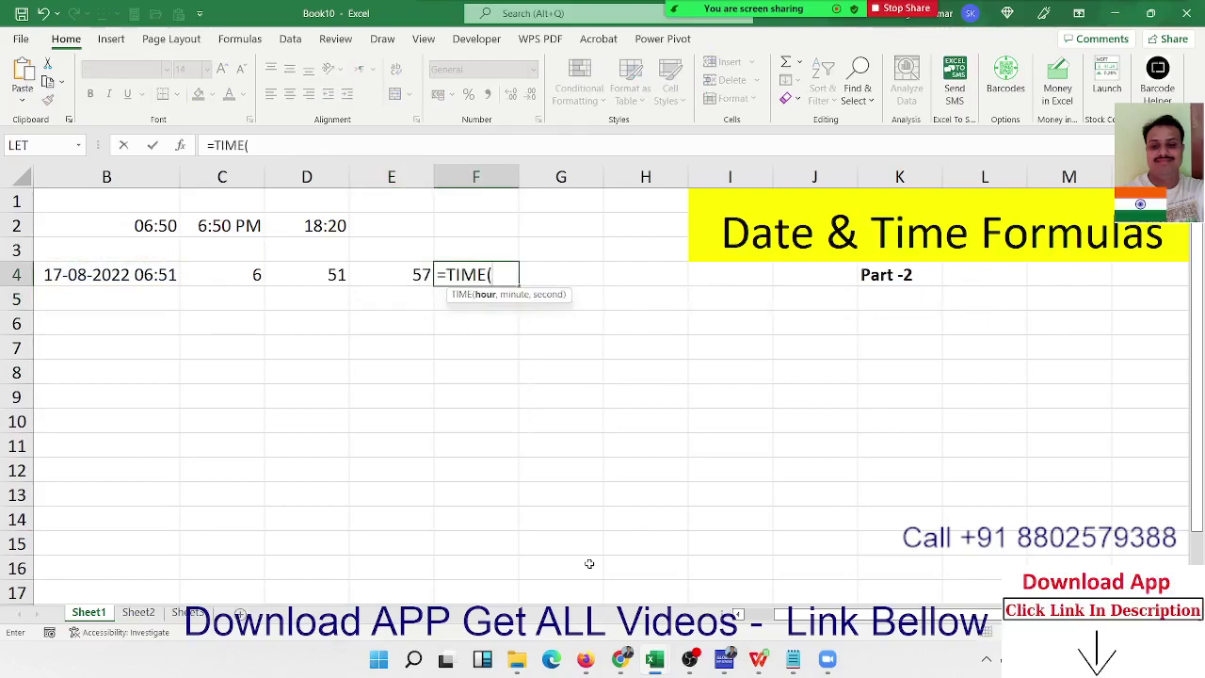
pyautogui.press('Left')
pyautogui.press('Left')
pyautogui.press('Left')
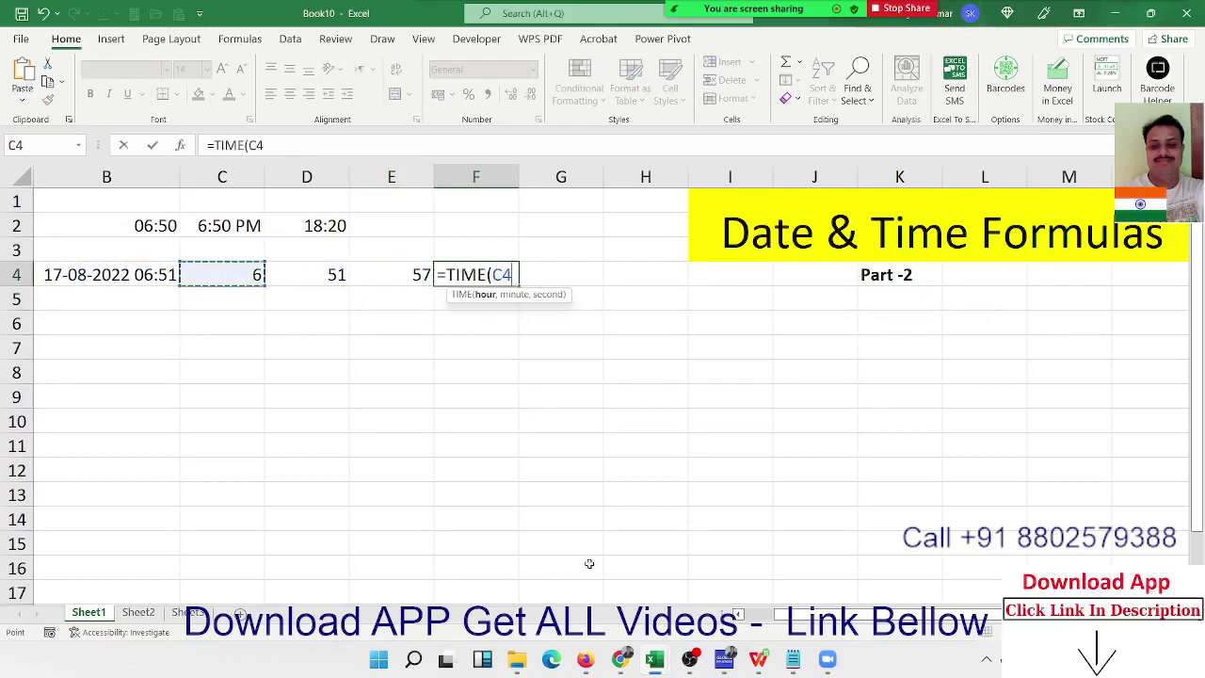
pyautogui.write(',')
pyautogui.press('Left')
pyautogui.press('Left')
pyautogui.write(',')
pyautogui.press('Left')
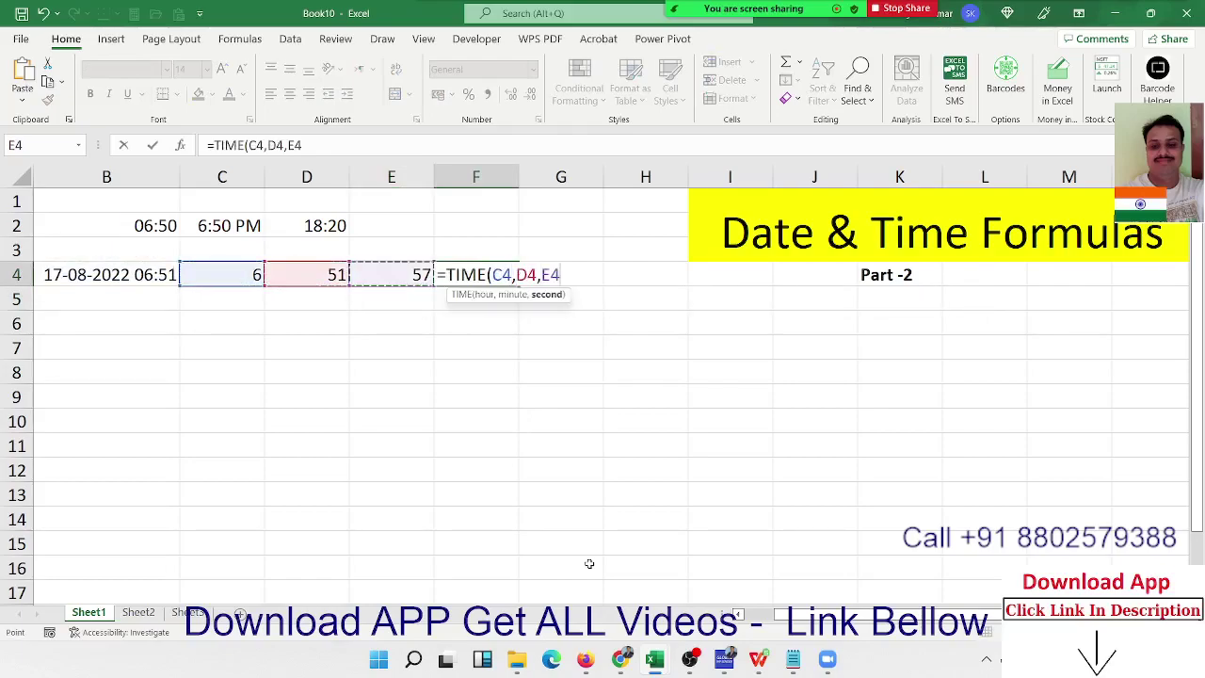
pyautogui.press('Return')
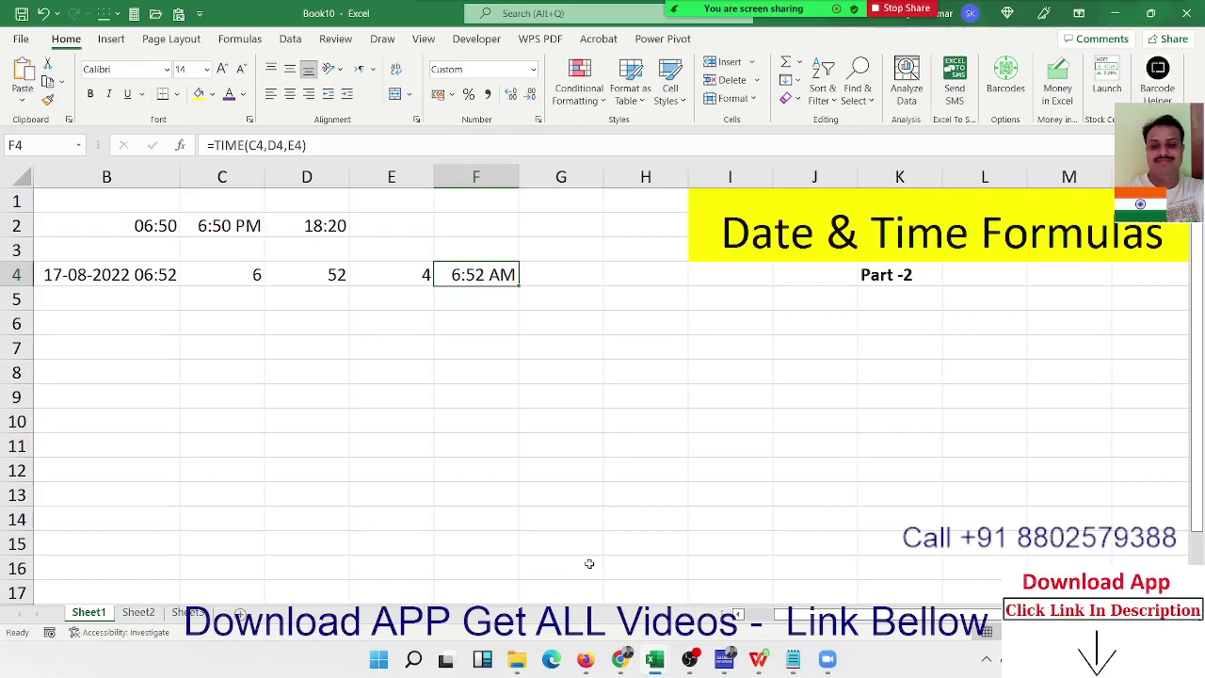
# Give B4 the General number format so it shows serial 44790.28616
pyautogui.press('Left')
pyautogui.press('Left')
pyautogui.press('Left')
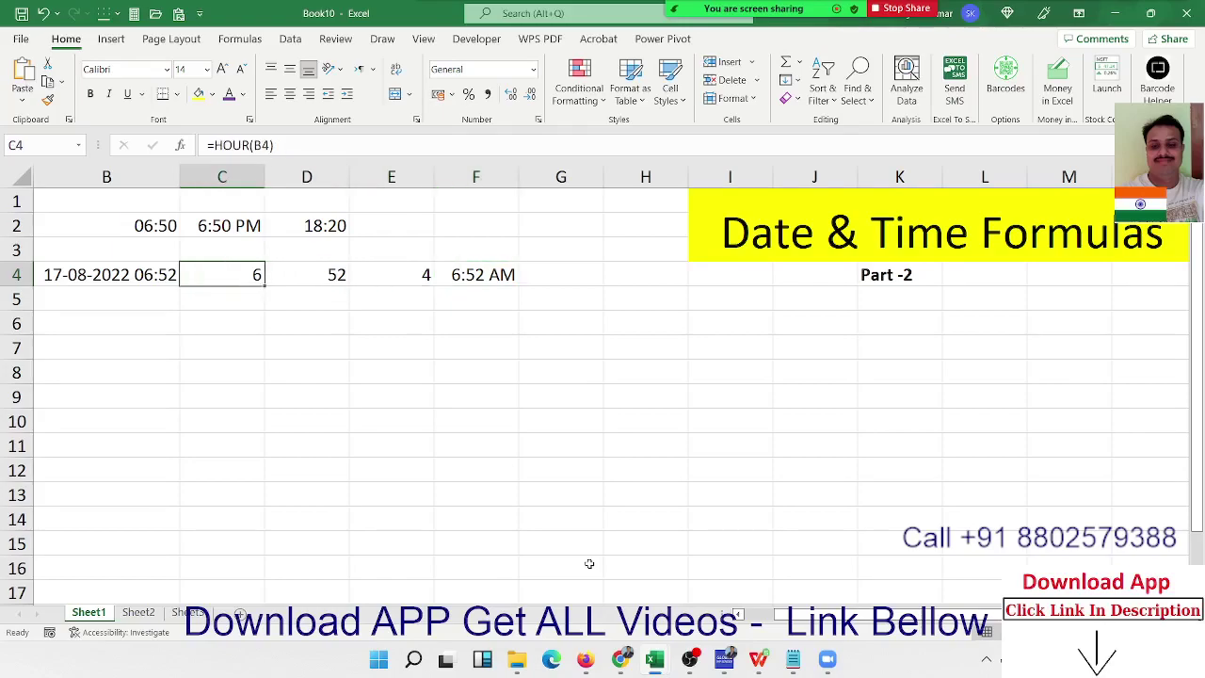
pyautogui.press('Left')
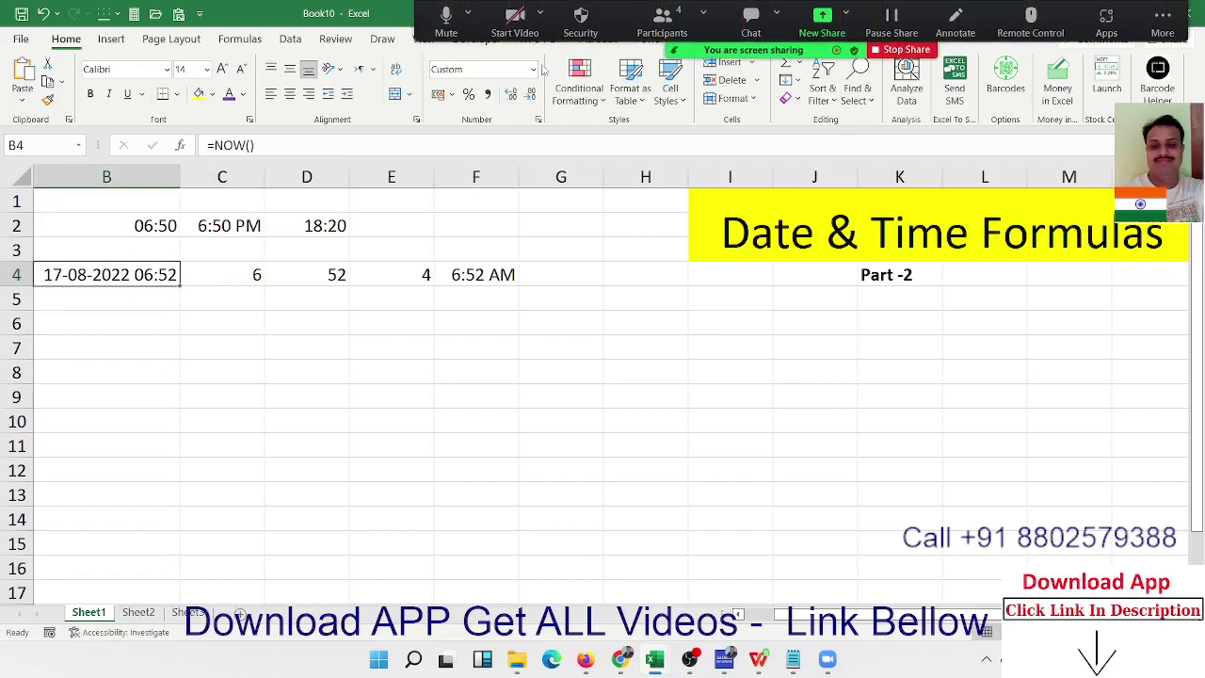
pyautogui.click(536, 70)
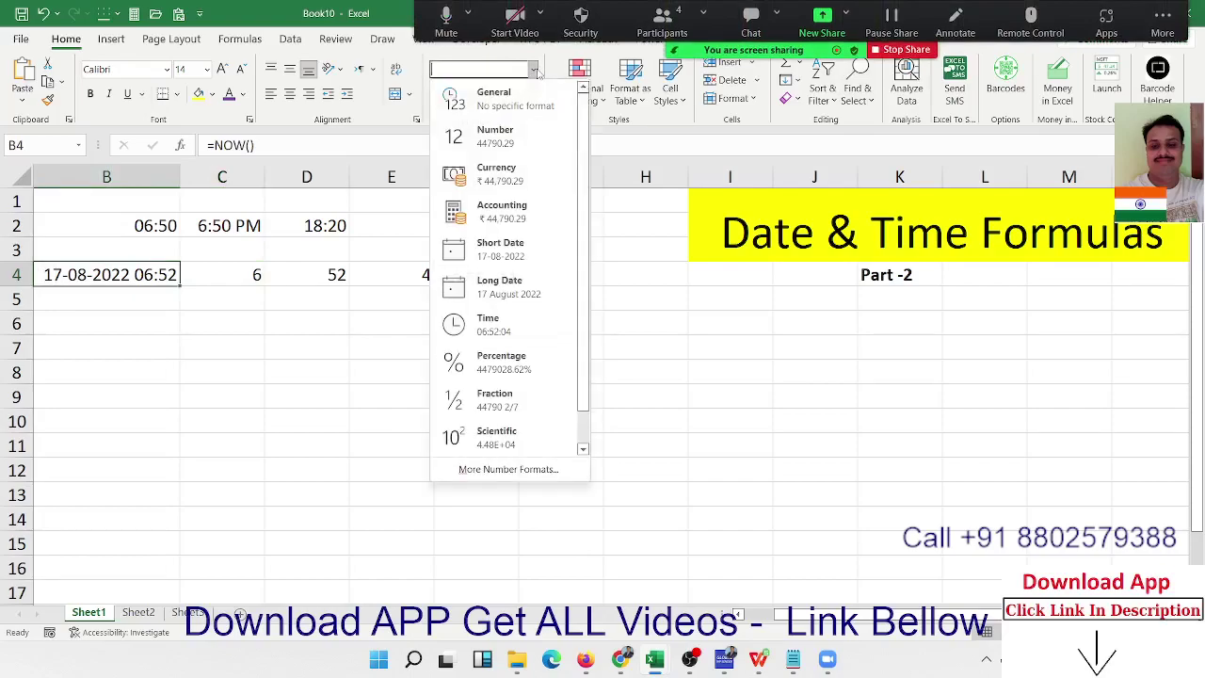
pyautogui.click(505, 111)
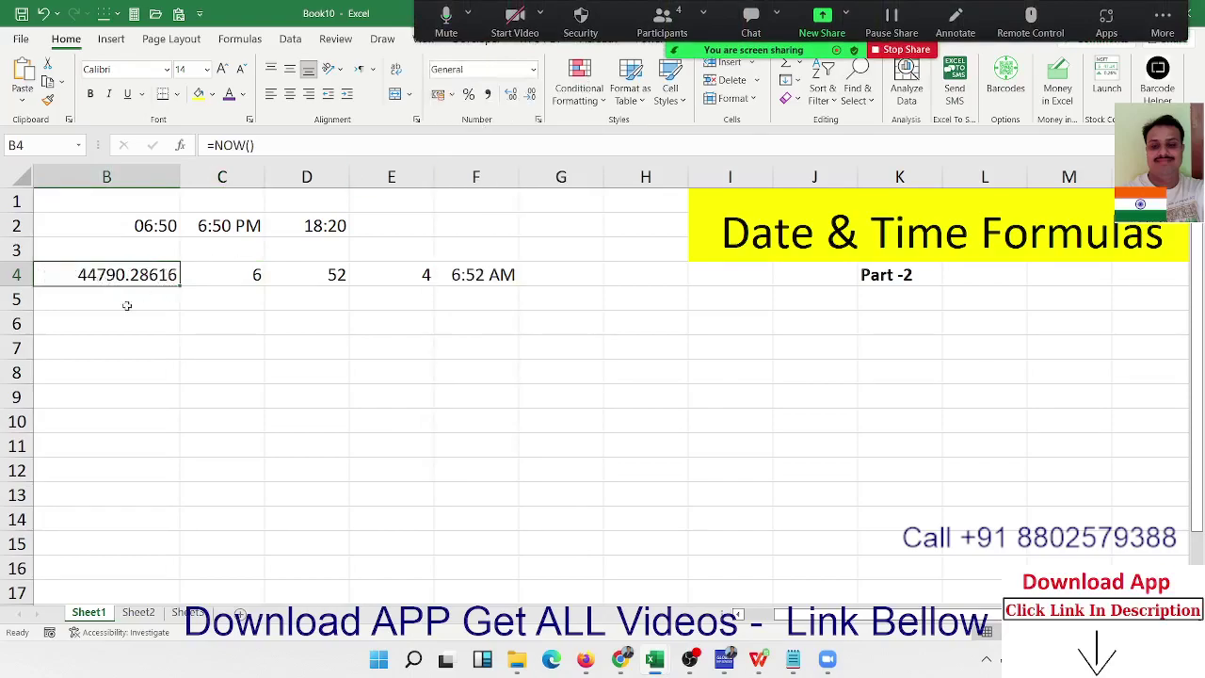
pyautogui.click(171, 296)
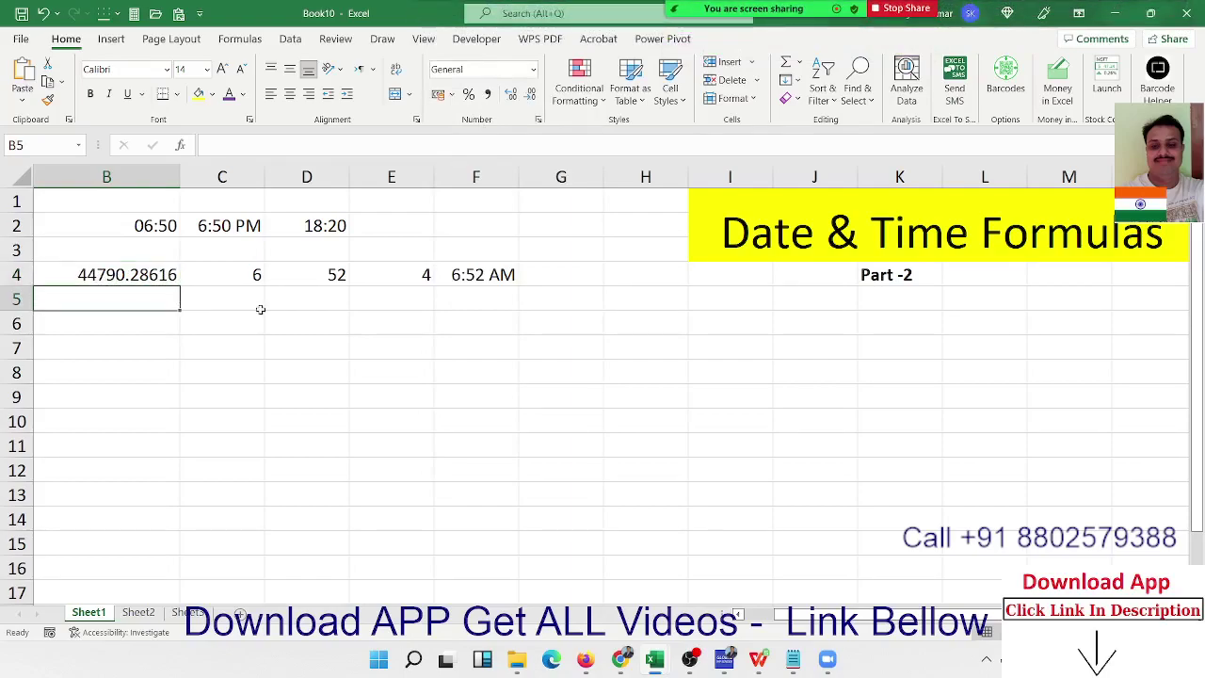
# Enter =INT(B4) in B5 and format it as the date 17-Aug-22
pyautogui.write('=int')
pyautogui.press('Tab')
pyautogui.press('Up')
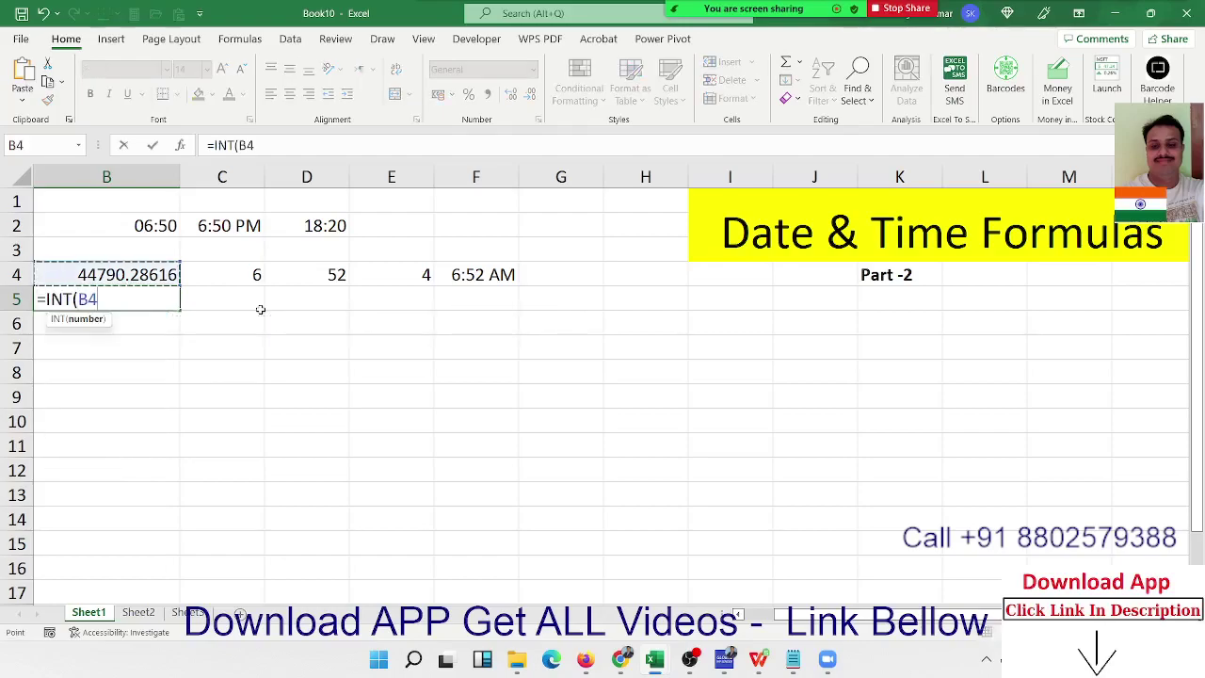
pyautogui.press('Return')
pyautogui.press('Up')
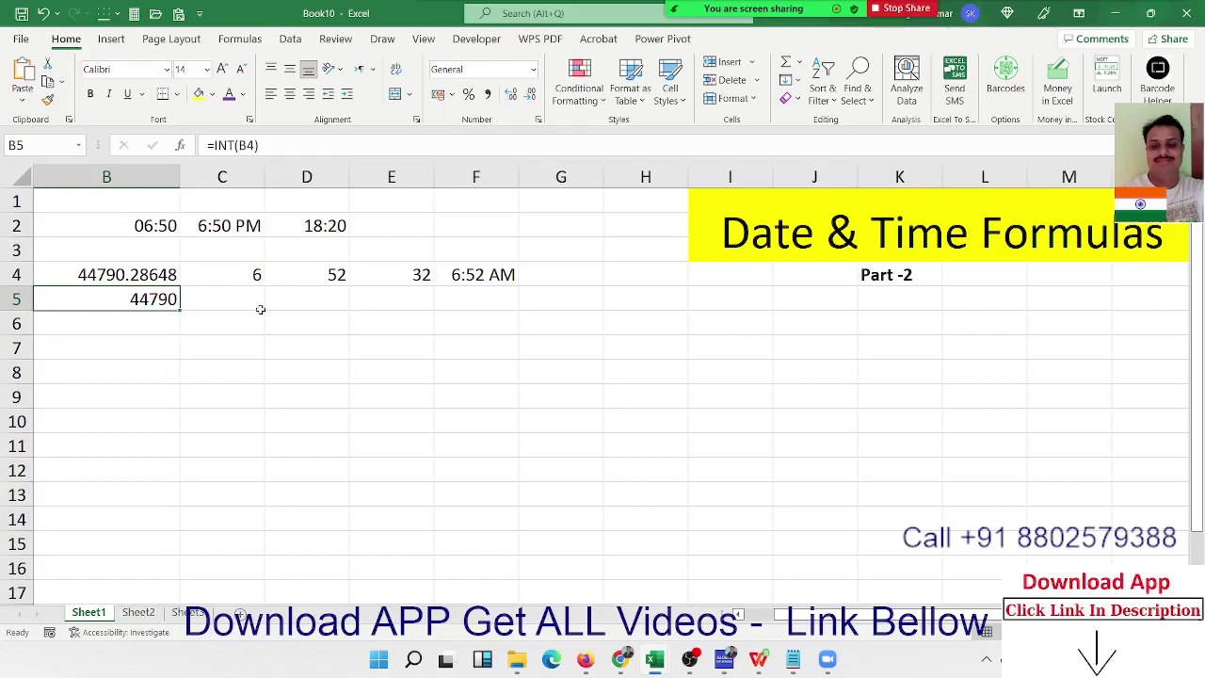
pyautogui.hotkey('ctrl', 'shift', '3')
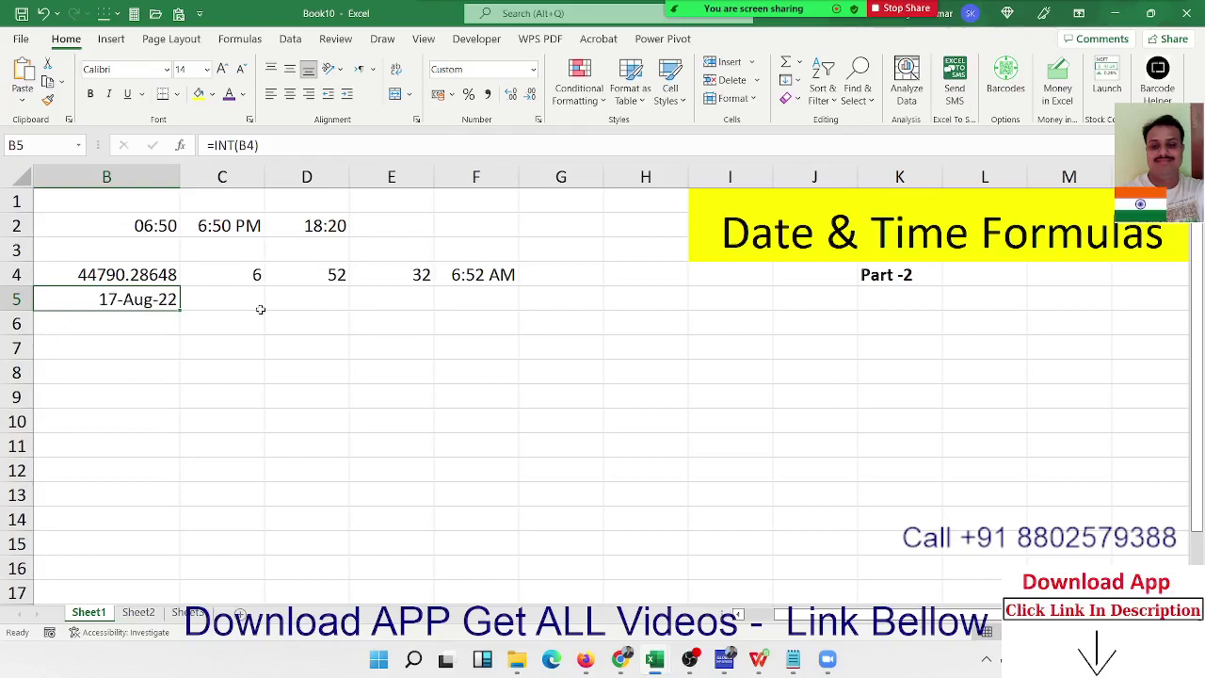
# Enter =B4-INT(B4) in C5 to get the time fraction 0.286653
pyautogui.click(260, 309)
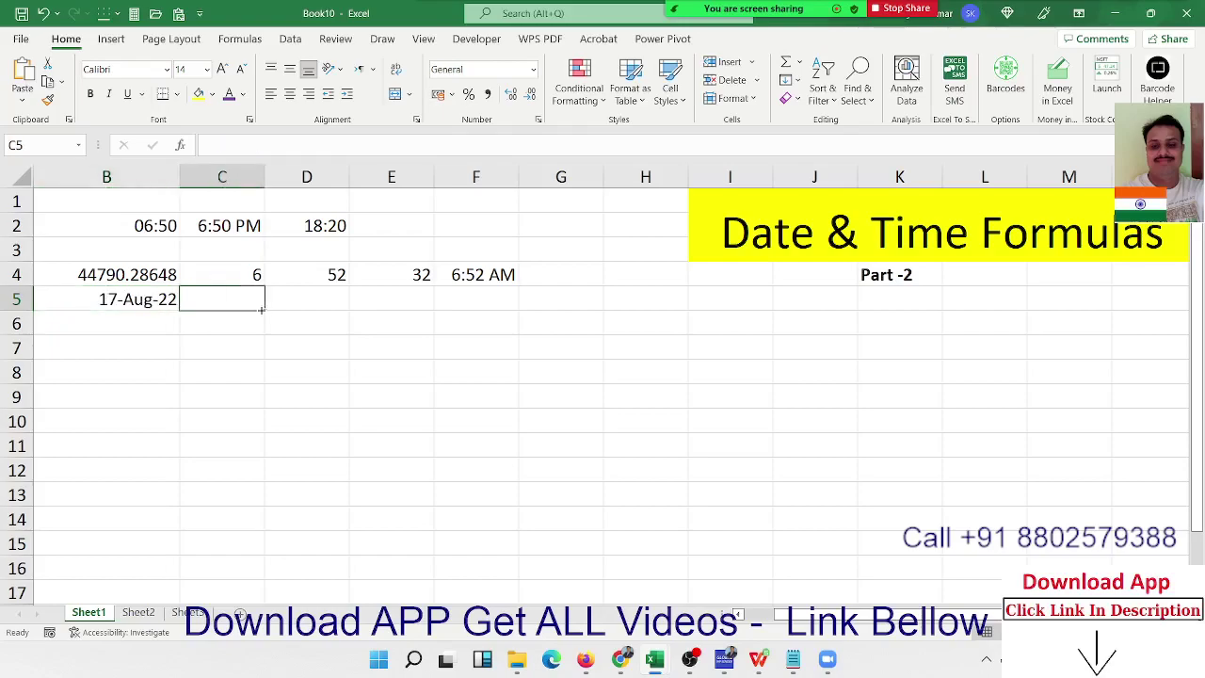
pyautogui.write('=')
pyautogui.press('Up')
pyautogui.press('Left')
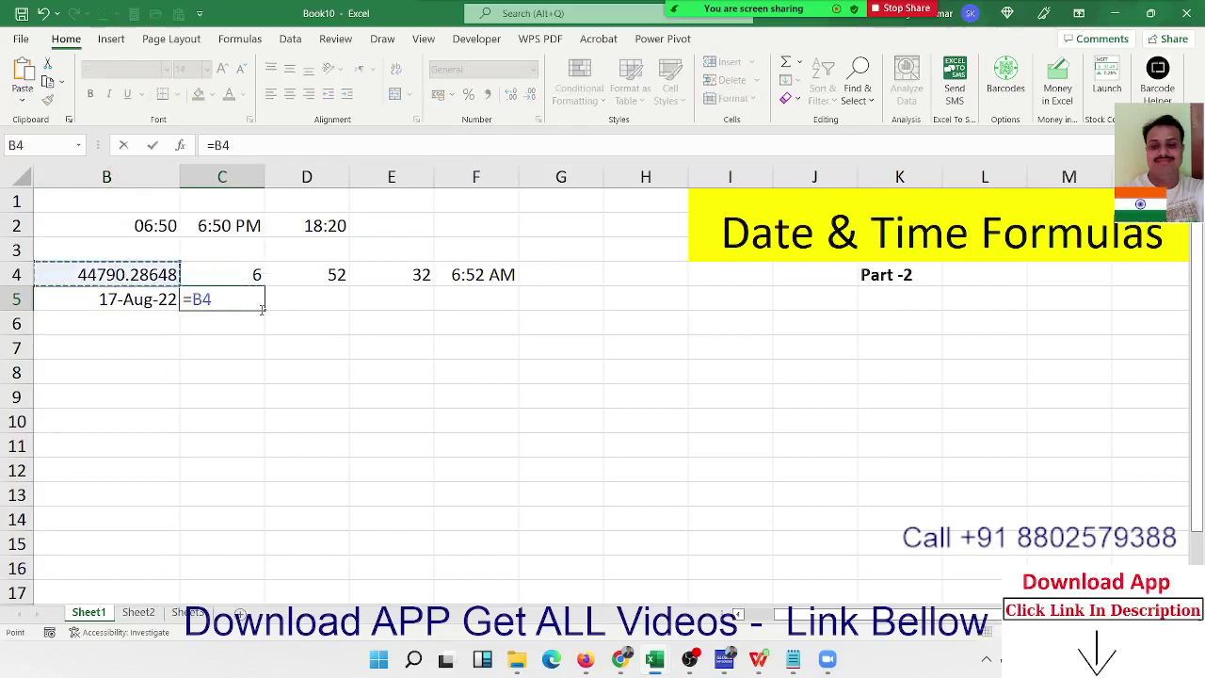
pyautogui.write('-int(')
pyautogui.press('Left')
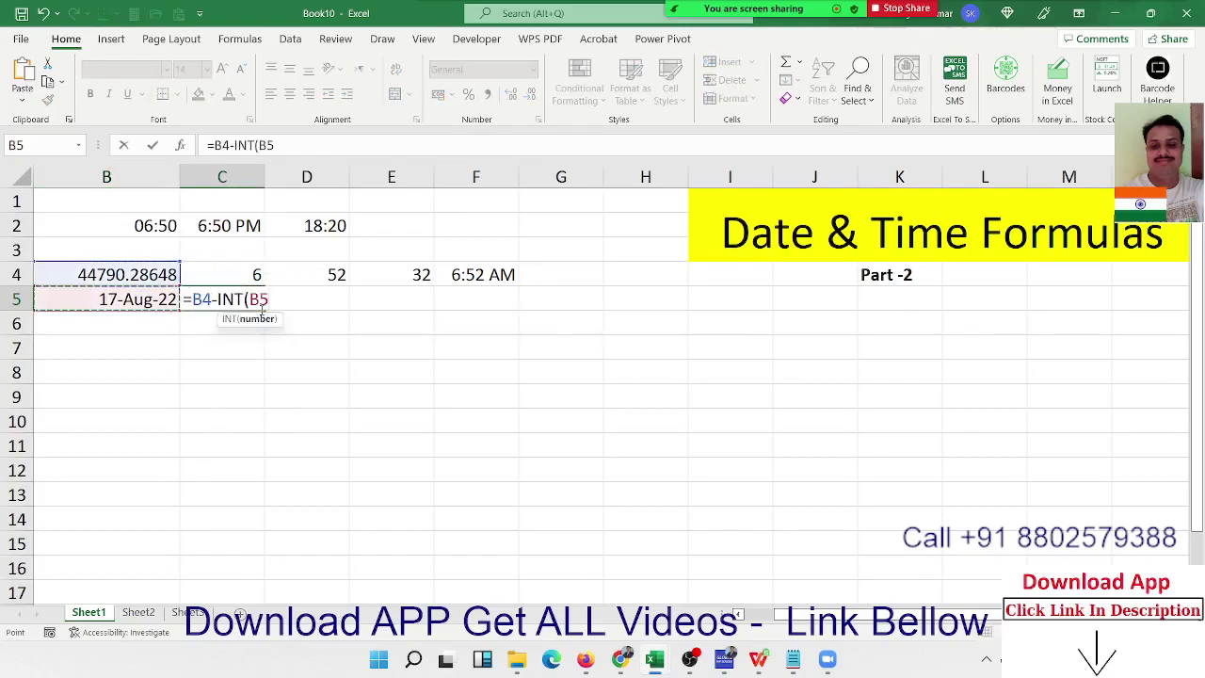
pyautogui.press('Up')
pyautogui.write(')')
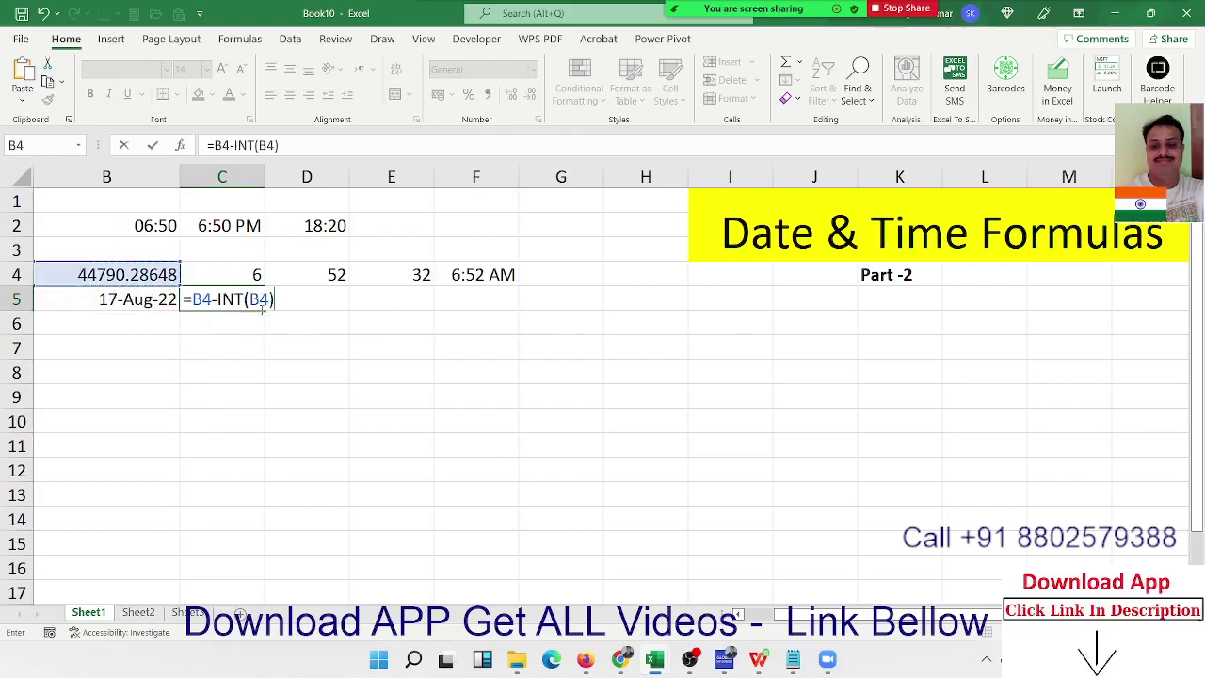
pyautogui.press('Return')
pyautogui.press('Up')
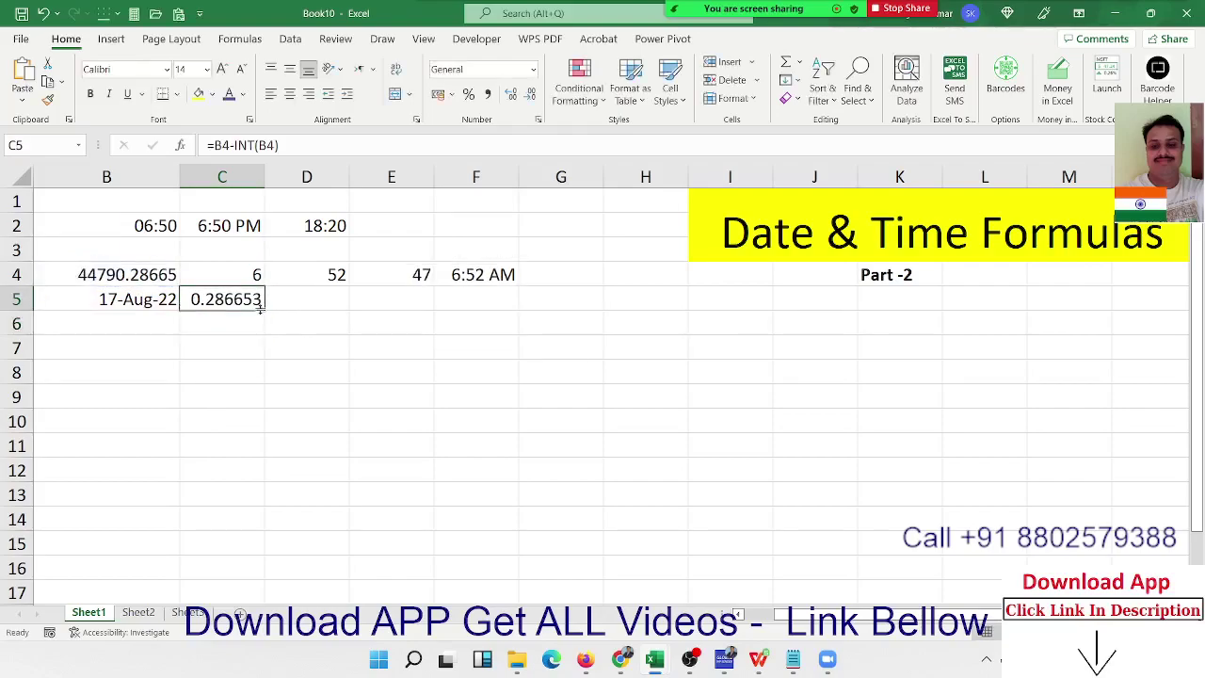
# Apply a time format to C5 so the fraction shows as 06:52
pyautogui.press('F4')
pyautogui.press('Left')
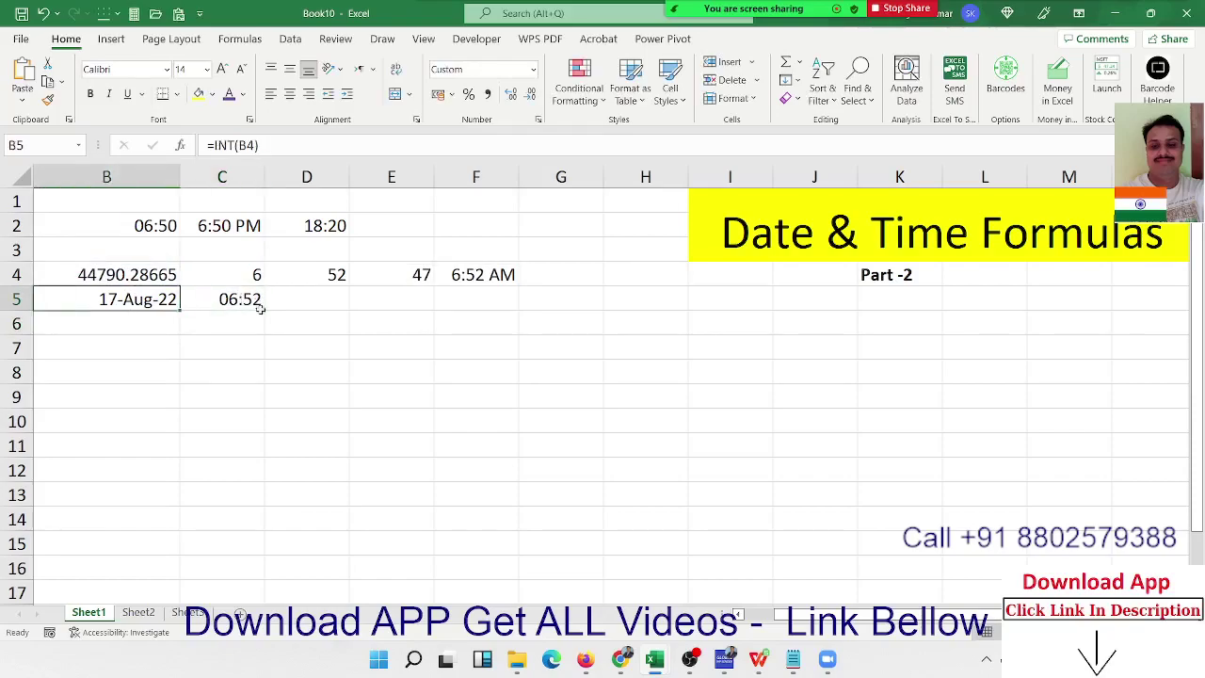
pyautogui.press('Up')
pyautogui.press('Right')
pyautogui.press('Down')
pyautogui.press('Left')
pyautogui.press('Right')
# Browse rows 6 to 9 and return to cell B1
pyautogui.press('Down')
pyautogui.press('Left')
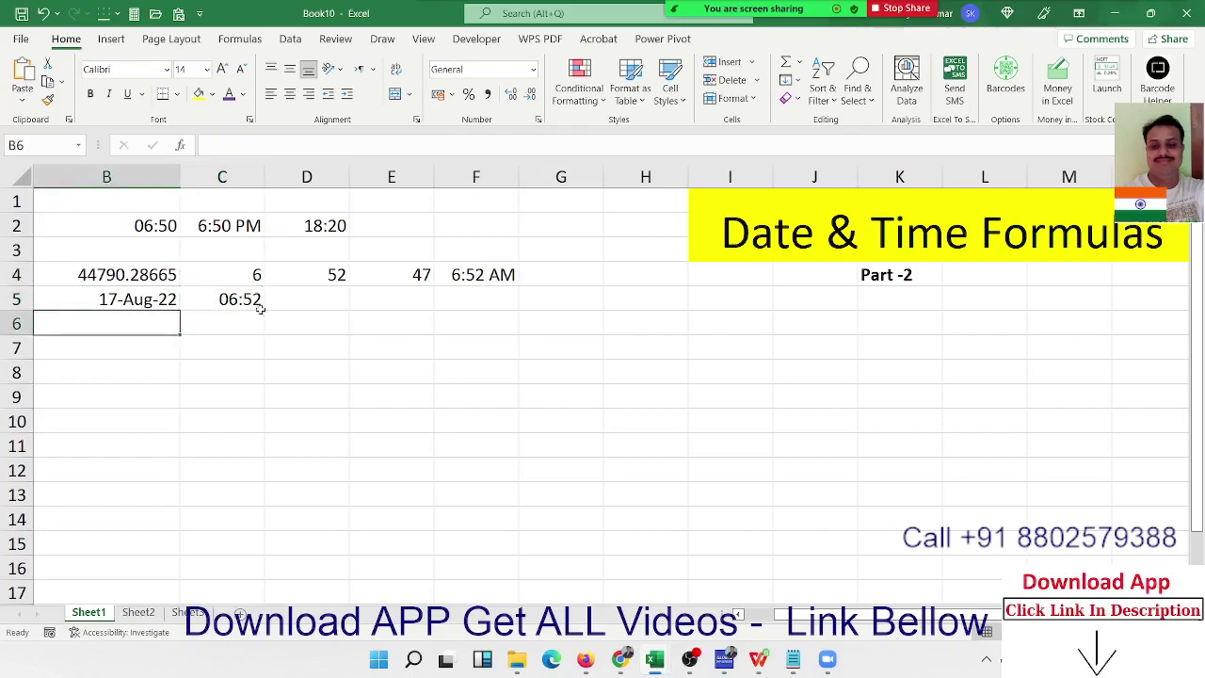
pyautogui.press('Left')
pyautogui.press('Right')
pyautogui.press('Right')
pyautogui.press('Right')
pyautogui.press('Right')
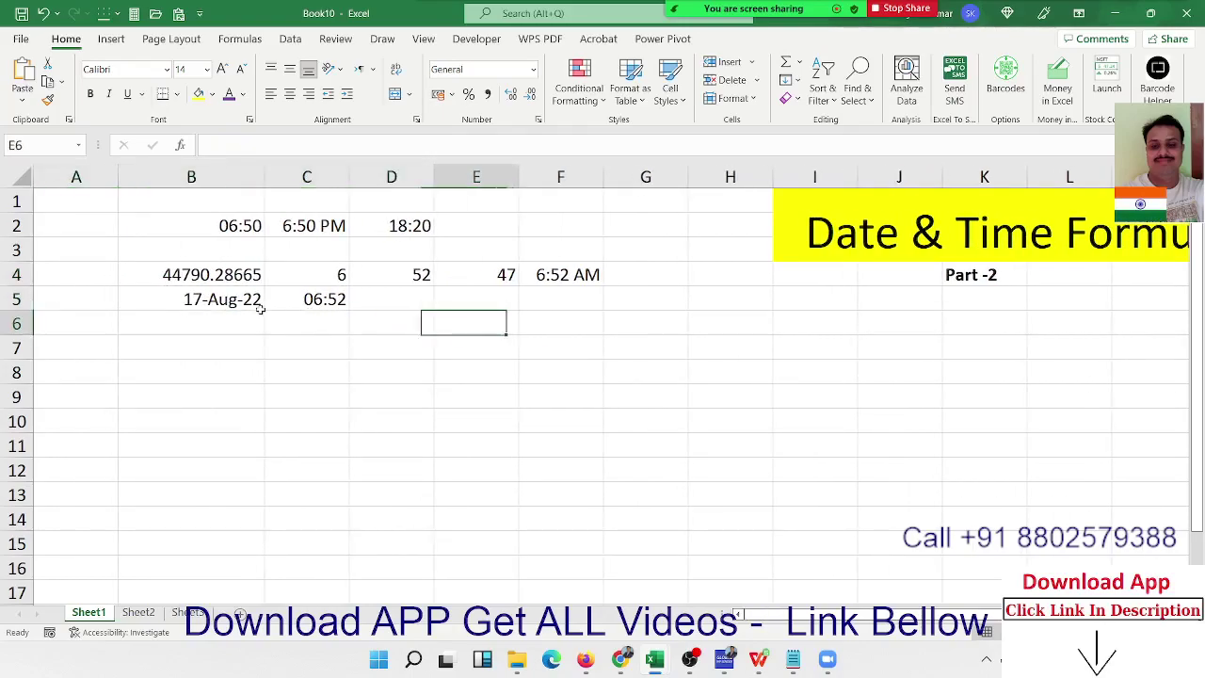
pyautogui.press('Right')
pyautogui.press('Right')
pyautogui.press('Right')
pyautogui.press('Right')
pyautogui.press('Right')
pyautogui.press('Right')
pyautogui.press('Right')
pyautogui.press('Right')
pyautogui.press('Right')
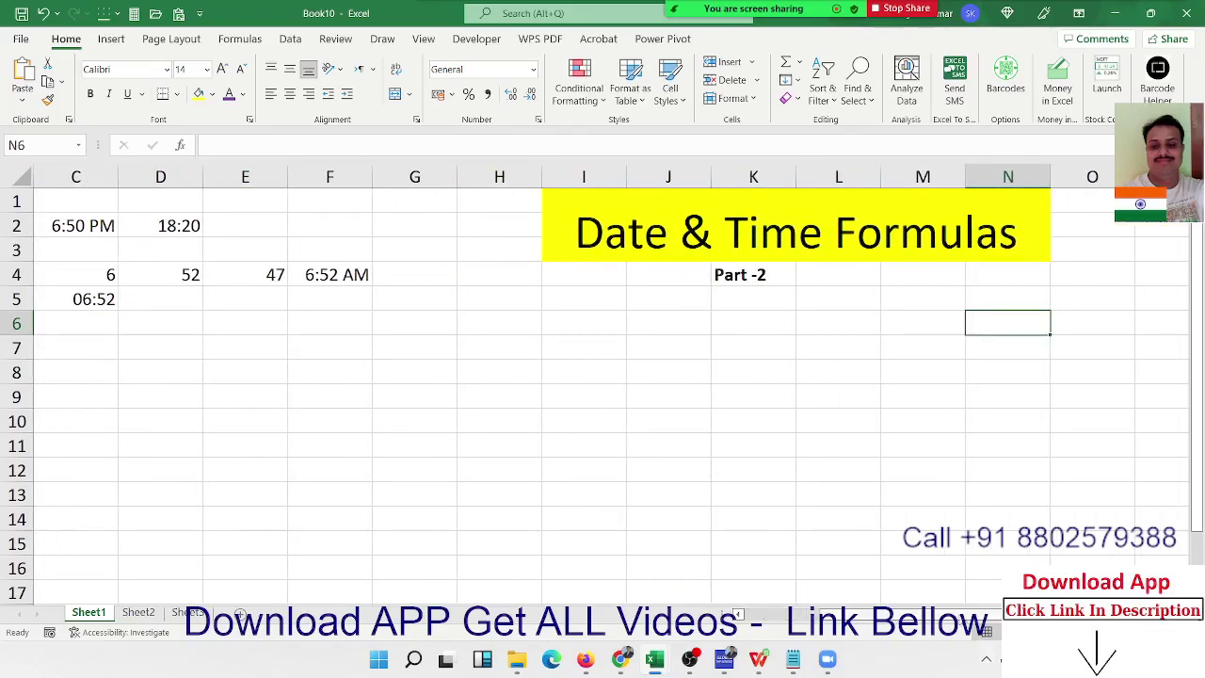
pyautogui.hscroll(-1, 264, 348)
pyautogui.hscroll(-2, 632, 566)
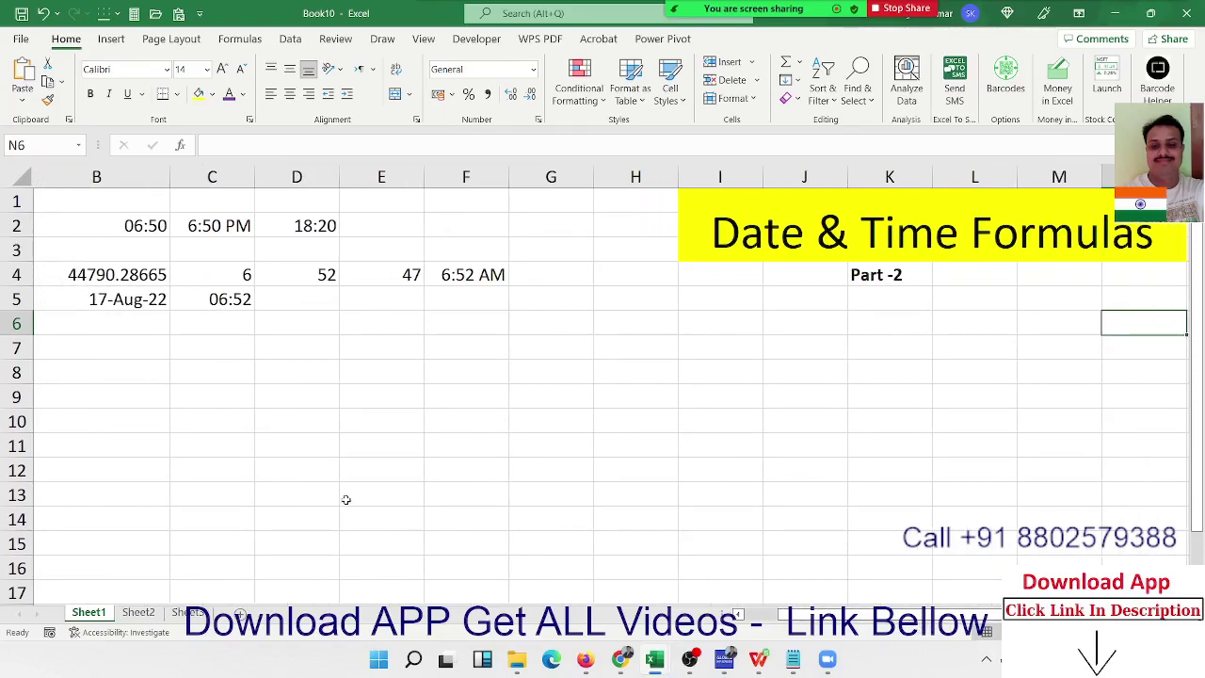
pyautogui.click(161, 388)
pyautogui.click(162, 374)
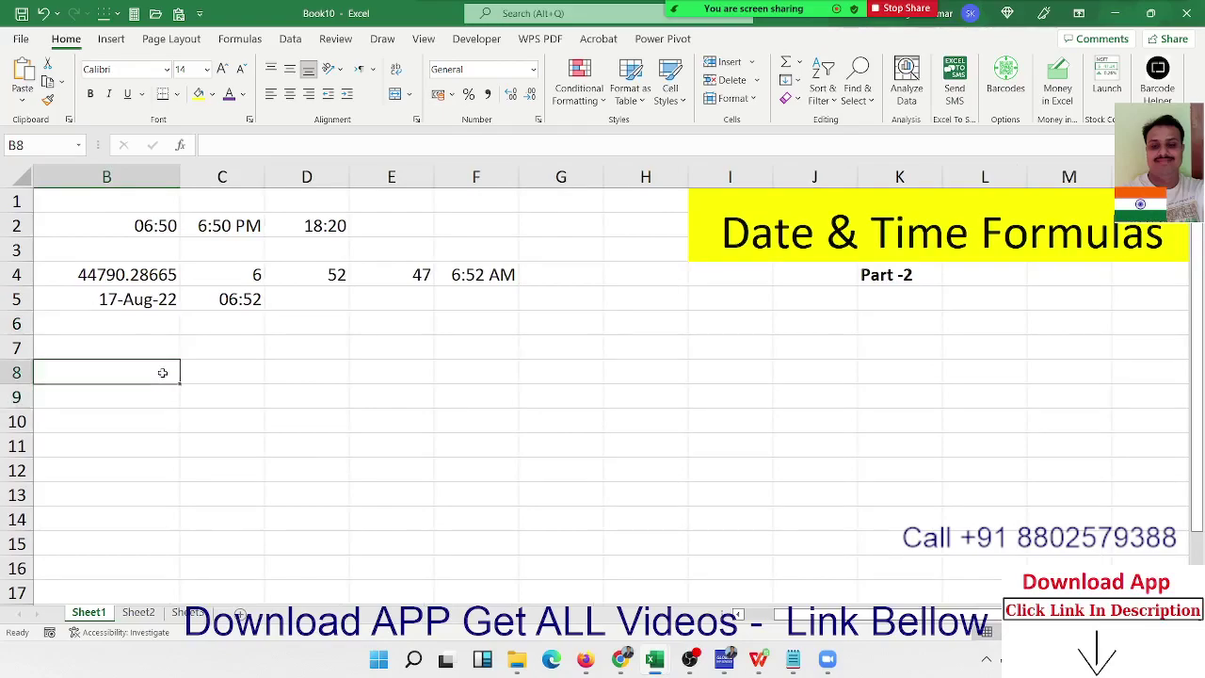
pyautogui.click(137, 204)
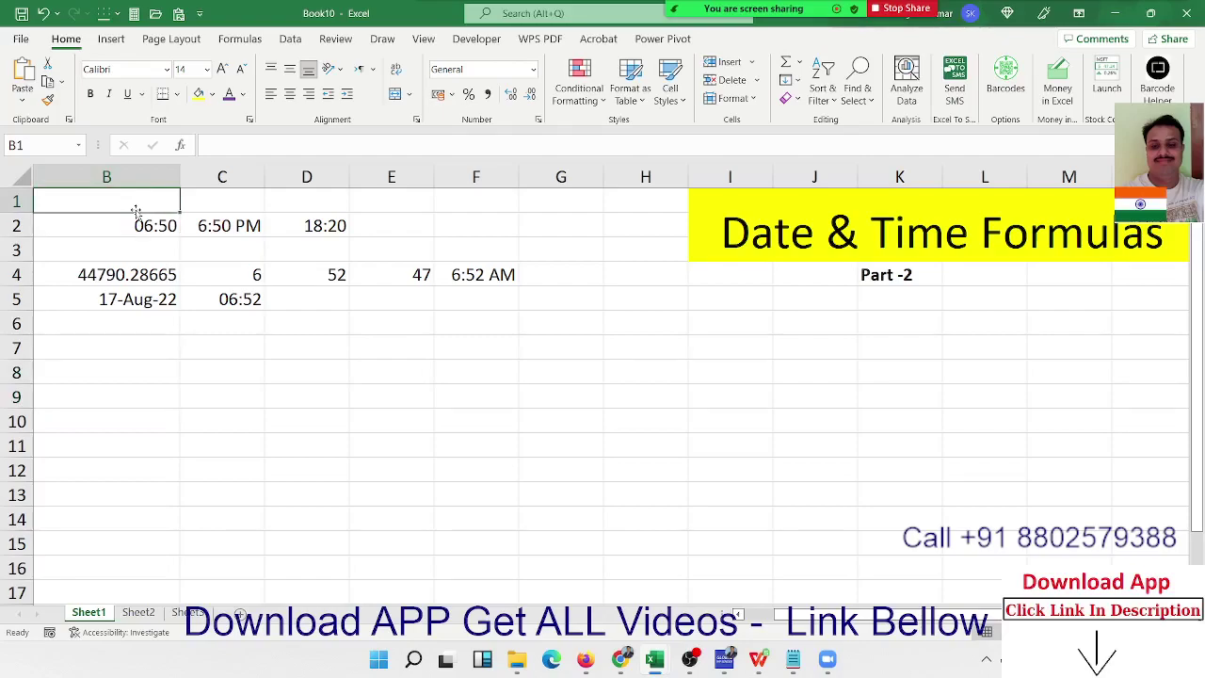
# Add the headings 'Time' in B1 and 'Calc' in B8
pyautogui.write('Time')
pyautogui.press('Return')
pyautogui.press('Down')
pyautogui.press('Down')
pyautogui.press('Down')
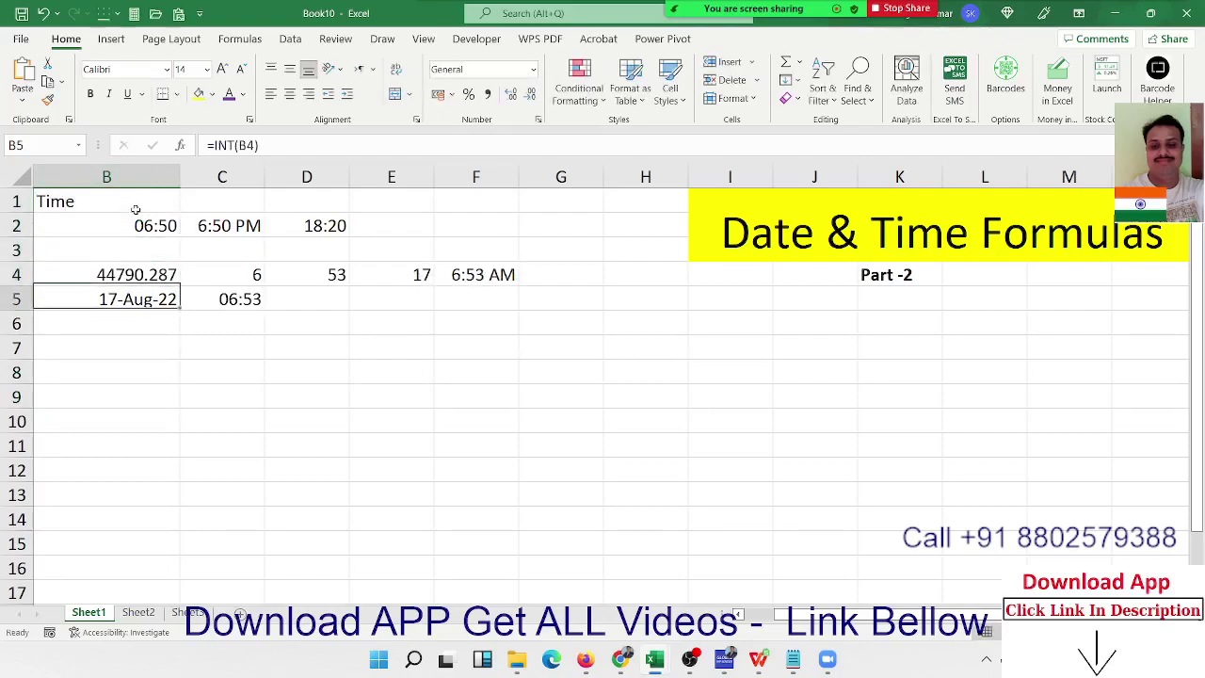
pyautogui.press('Down')
pyautogui.press('Down')
pyautogui.press('Down')
pyautogui.write('Cal')
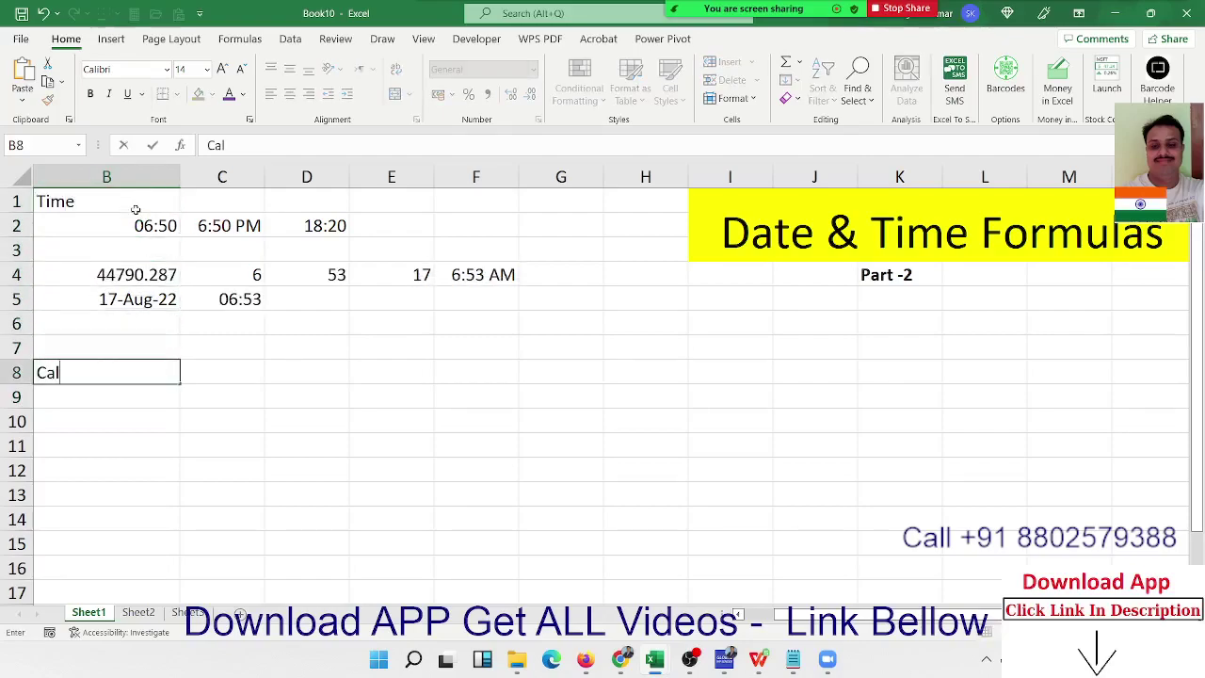
pyautogui.write('c')
pyautogui.press('Return')
# Insert the fixed current time 06:53 in C10 and the duration 0:20 in D10
pyautogui.press('Right')
pyautogui.press('Down')
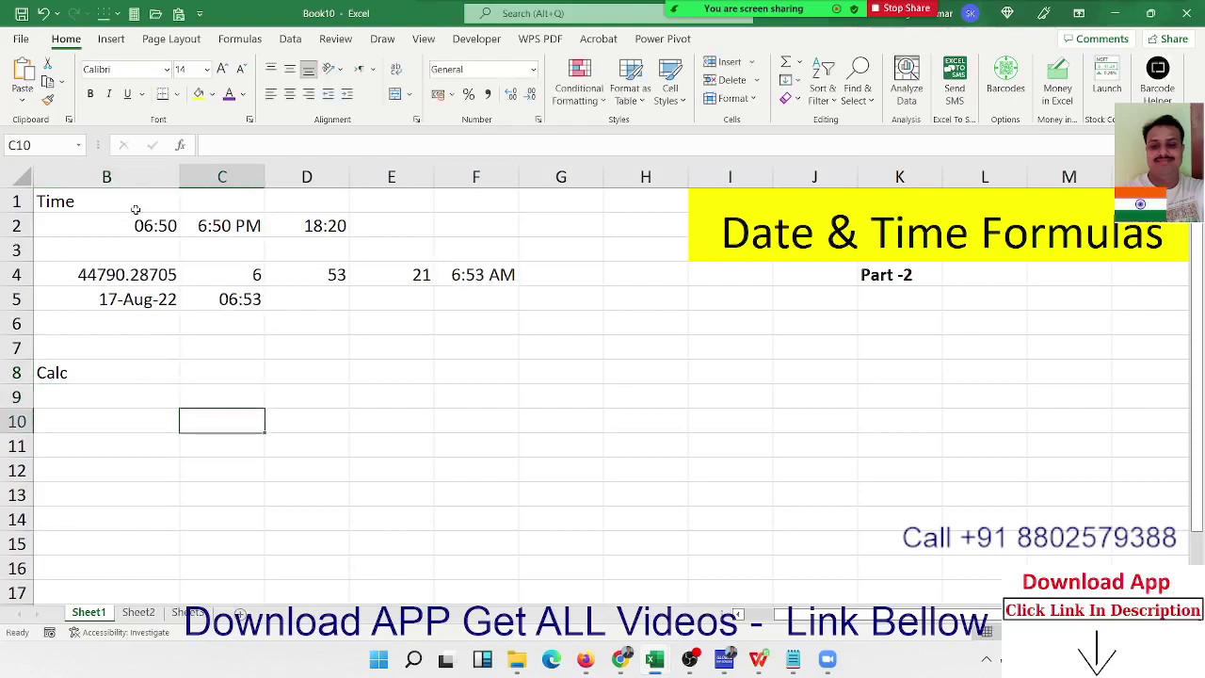
pyautogui.hotkey('ctrl', ';')
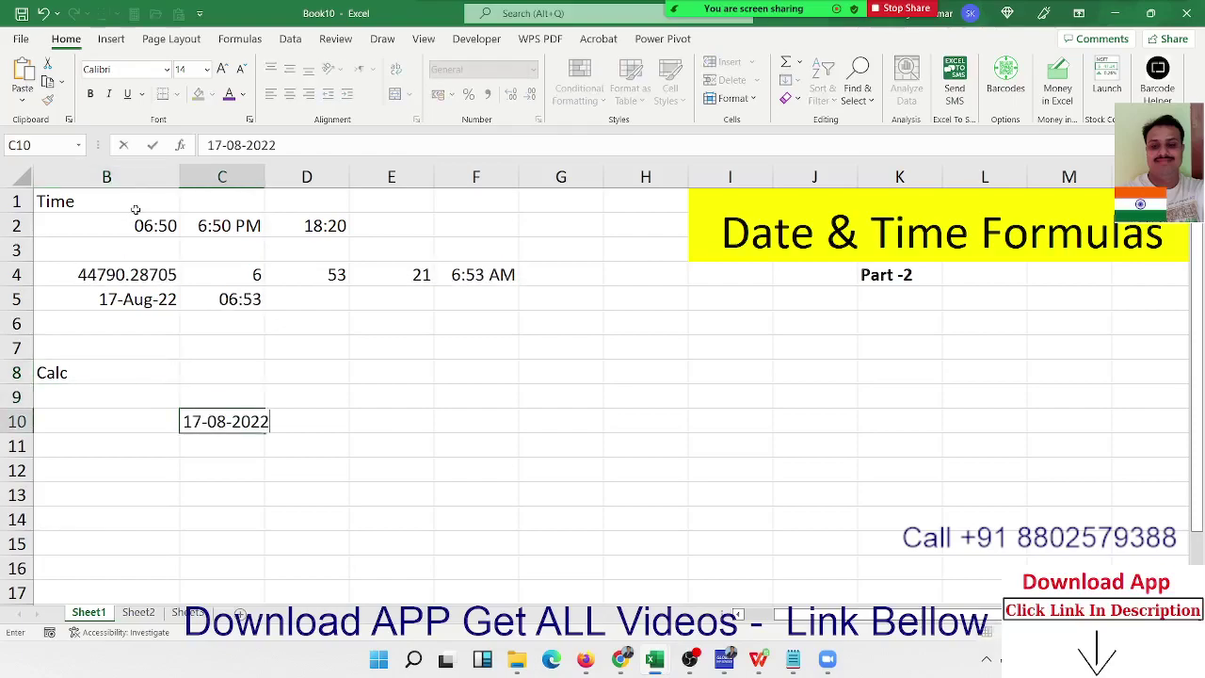
pyautogui.press('Escape')
pyautogui.hotkey('ctrl', 'shift', ';')
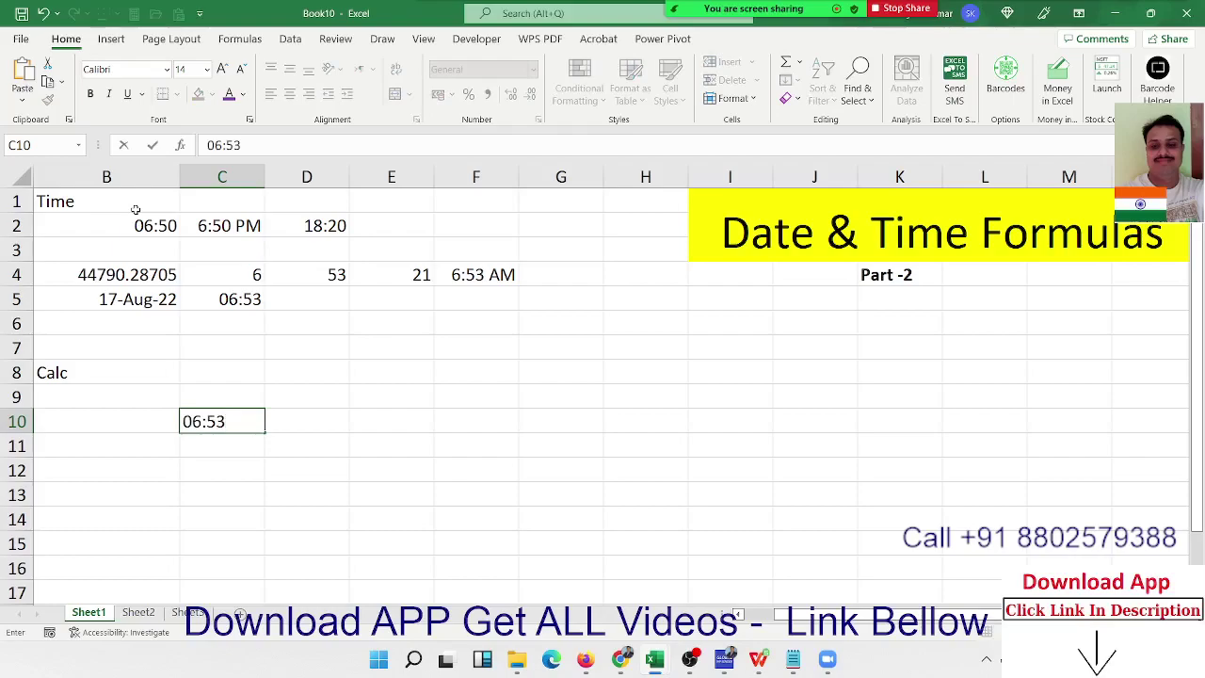
pyautogui.press('Right')
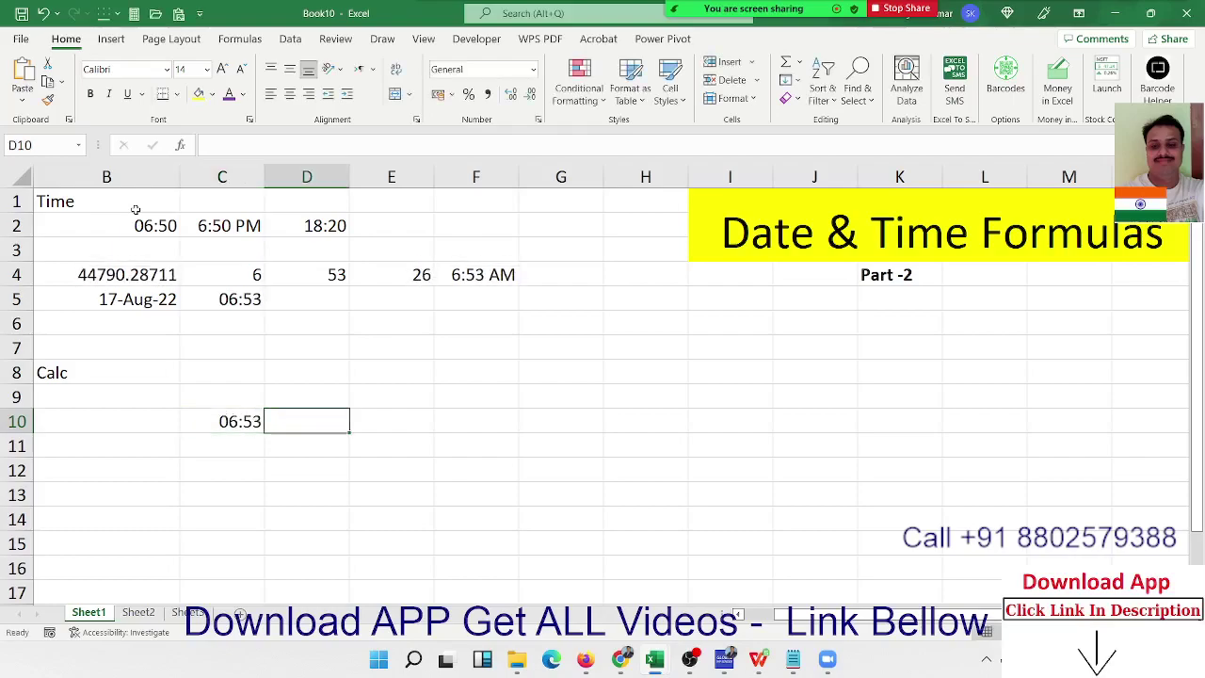
pyautogui.write('0')
pyautogui.write(':20')
pyautogui.press('Right')
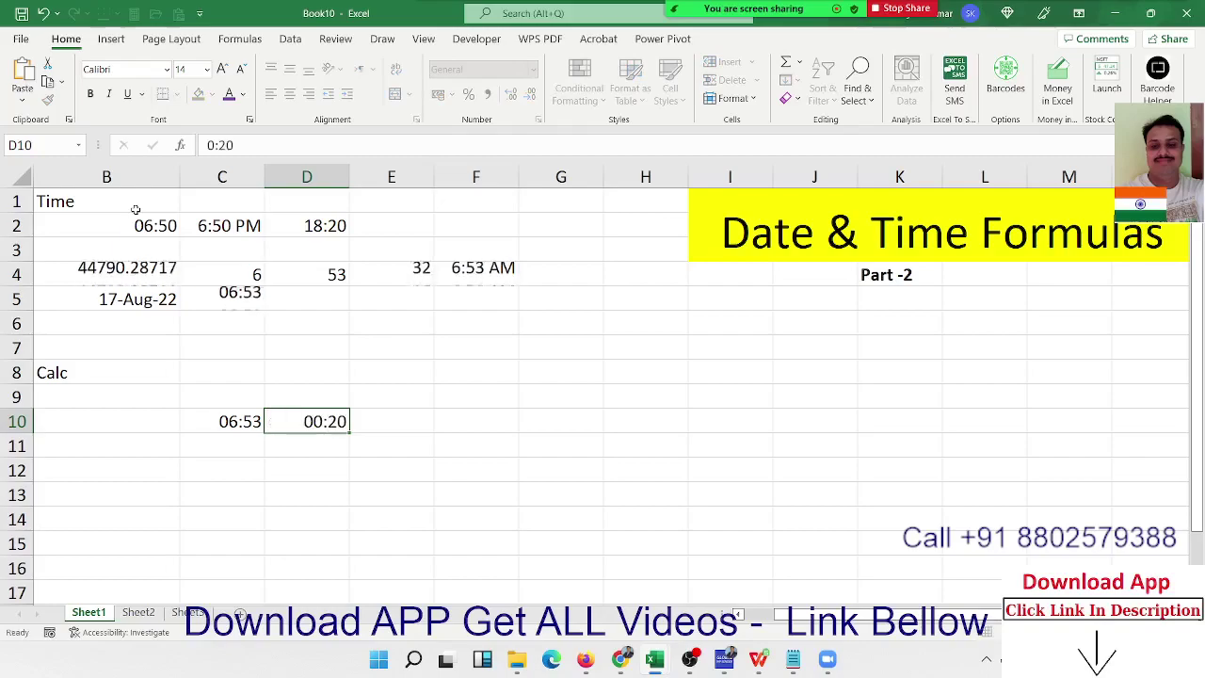
# Enter =C10+D10 in E10, giving 07:13
pyautogui.write('=')
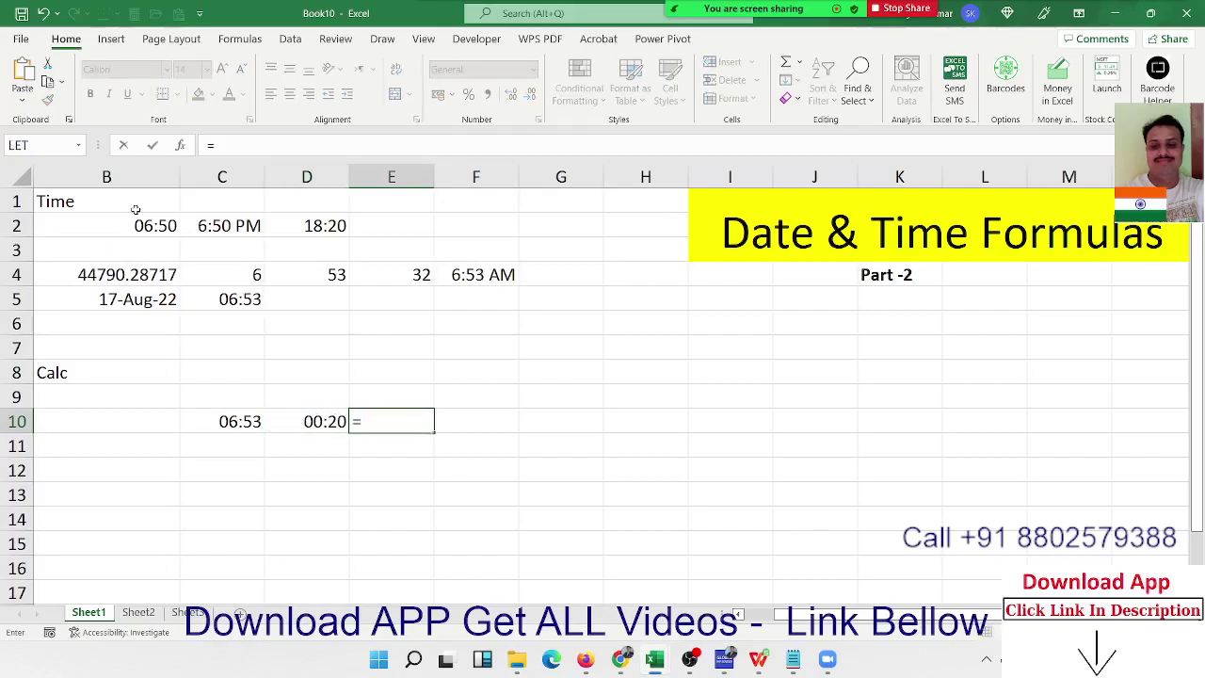
pyautogui.press('Left')
pyautogui.press('Left')
pyautogui.write('+')
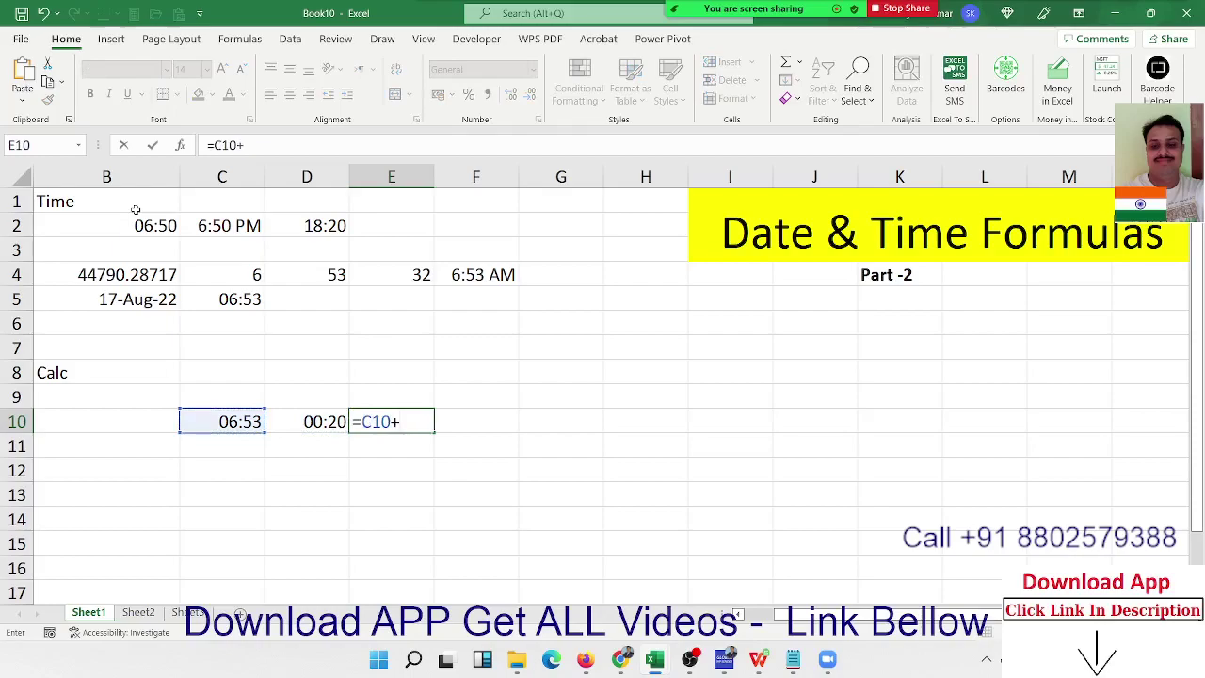
pyautogui.press('Left')
pyautogui.press('Return')
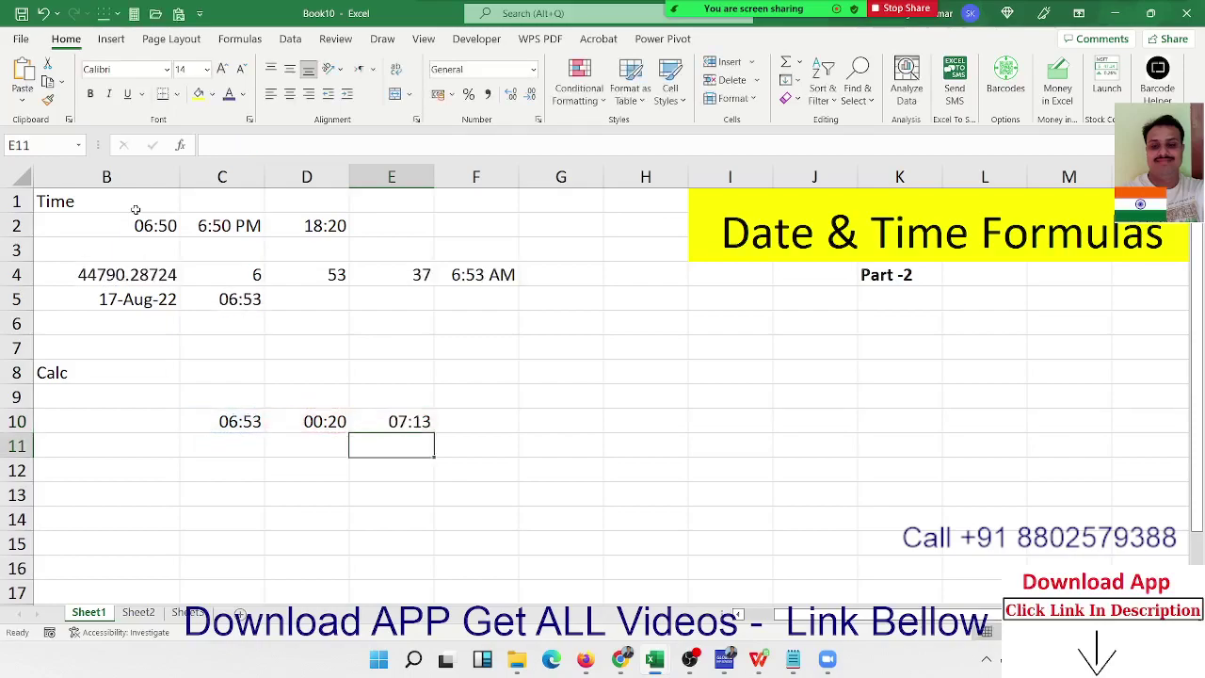
# Type the notes 20 in D11 and 1=24H in D12
pyautogui.press('Left')
pyautogui.write('20')
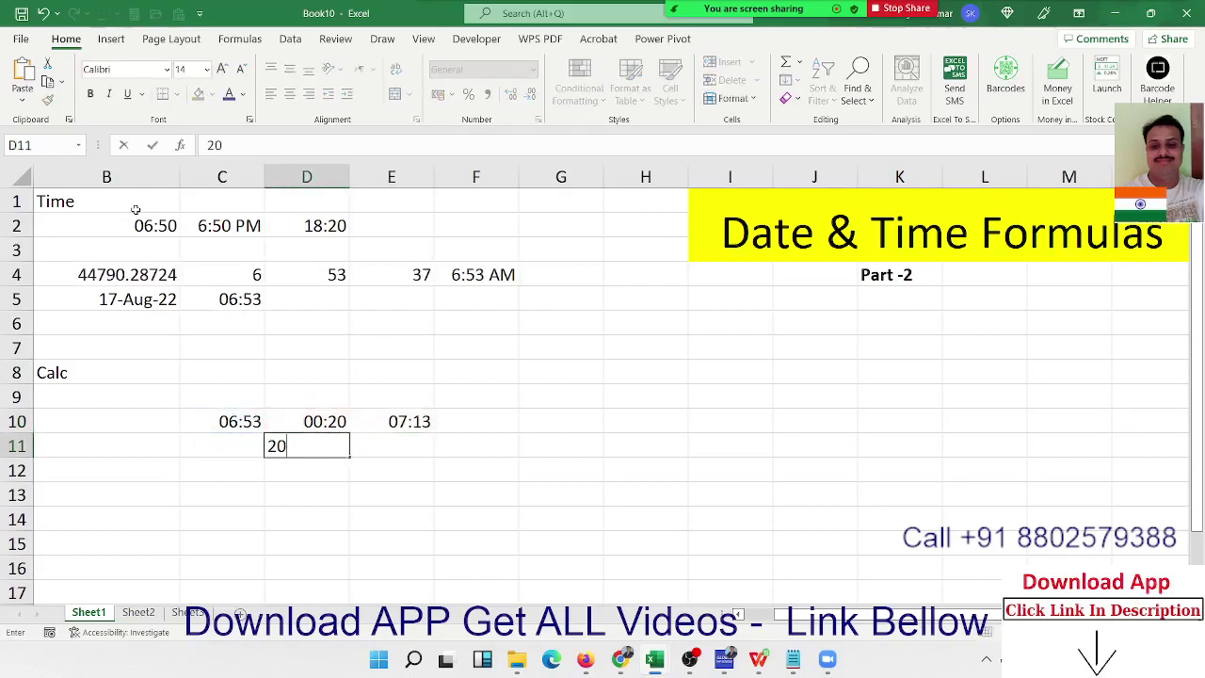
pyautogui.press('Tab')
pyautogui.press('Left')
pyautogui.press('Down')
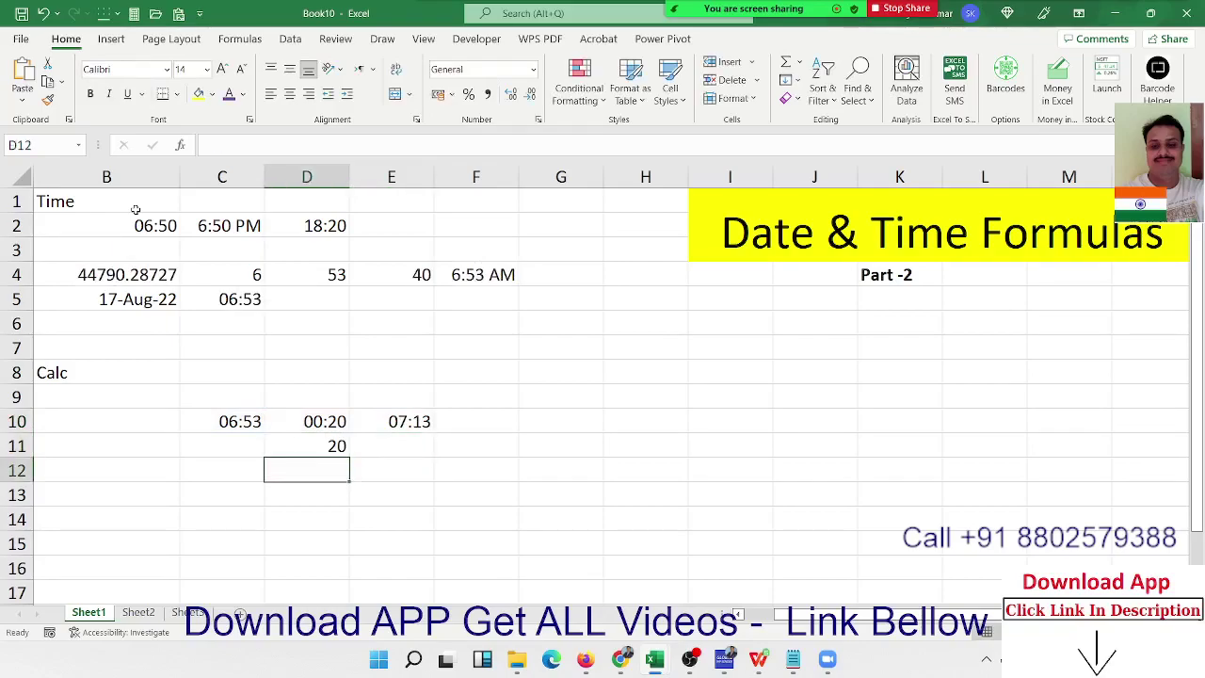
pyautogui.write('1=24')
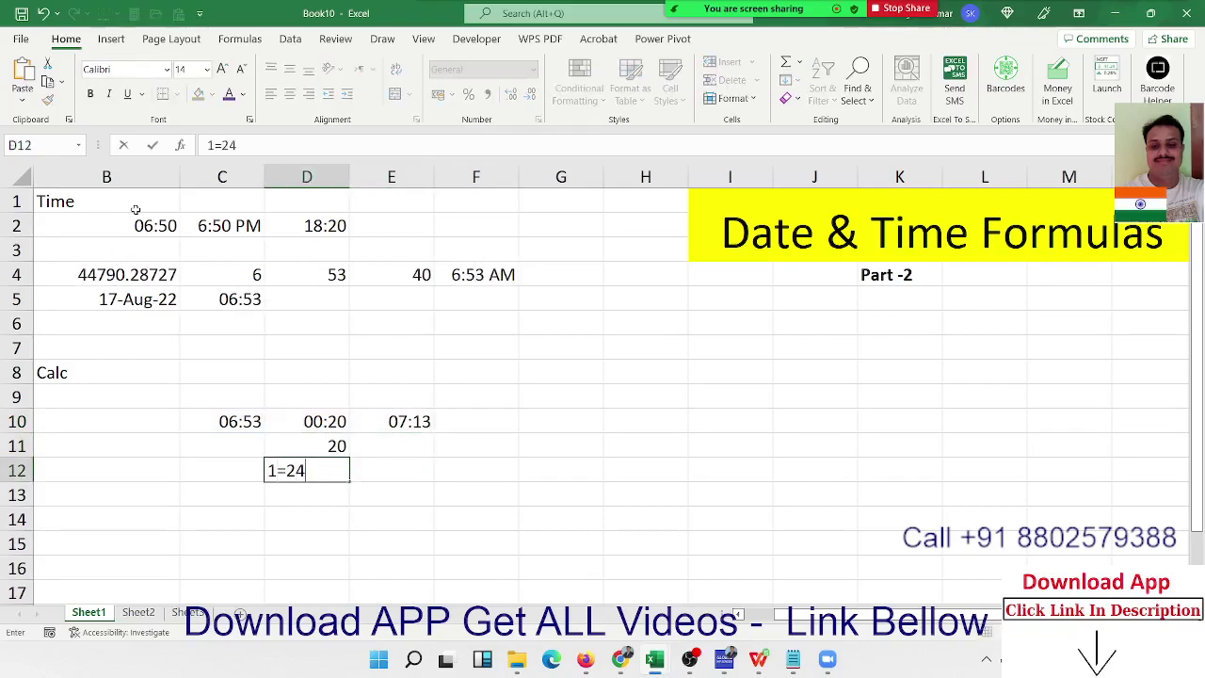
pyautogui.write('H')
pyautogui.press('Return')
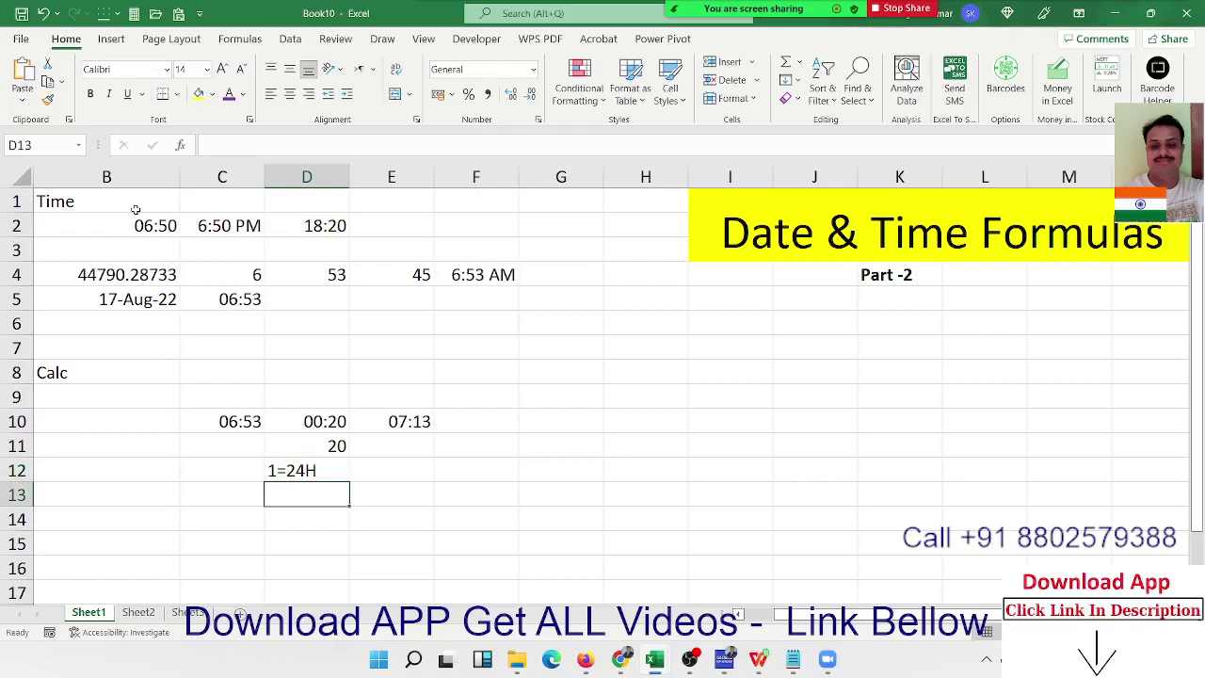
pyautogui.press('Up')
pyautogui.press('Up')
pyautogui.press('Up')
pyautogui.press('Right')
pyautogui.press('Right')
pyautogui.press('Up')
pyautogui.press('Up')
pyautogui.press('Up')
pyautogui.press('Up')
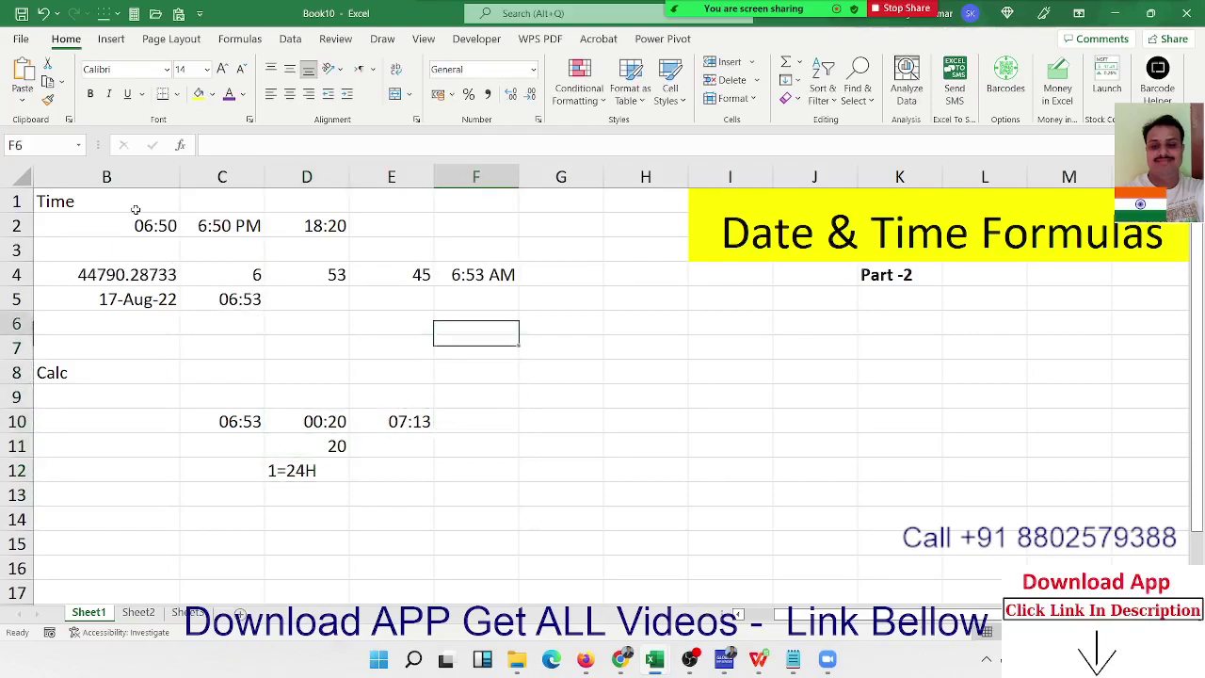
pyautogui.press('Up')
pyautogui.press('Up')
pyautogui.press('Up')
pyautogui.press('Down')
pyautogui.press('Down')
pyautogui.press('Down')
pyautogui.press('Down')
pyautogui.press('Down')
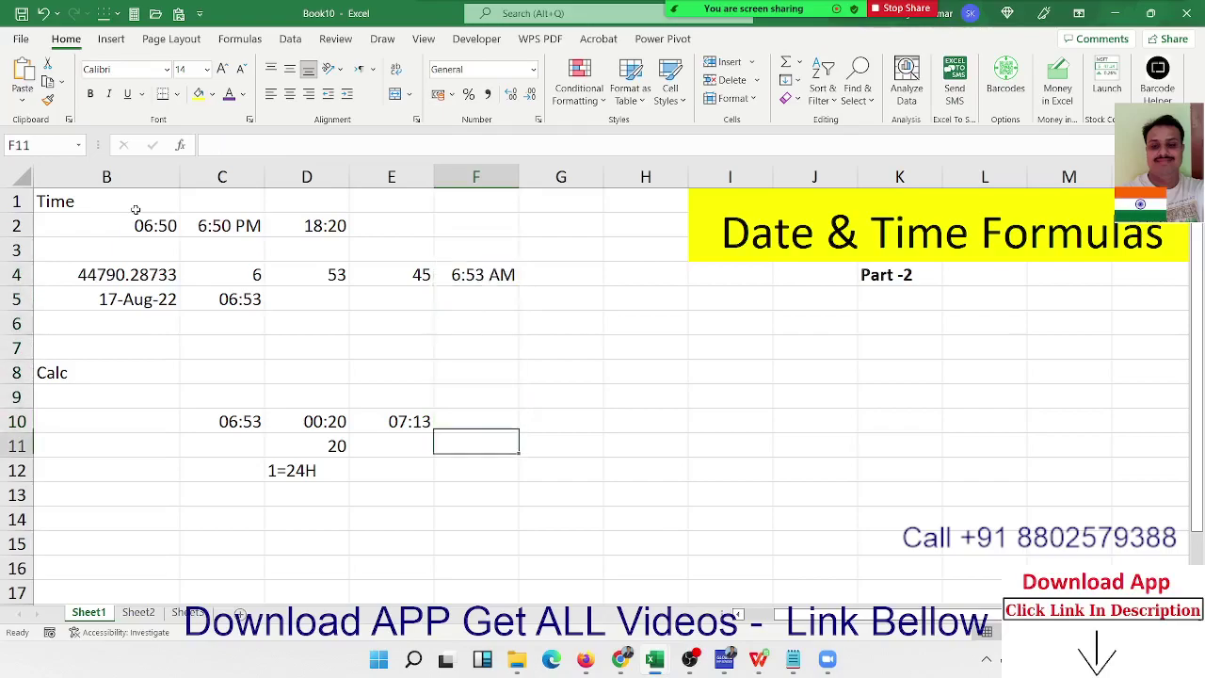
pyautogui.press('Down')
pyautogui.press('Left')
pyautogui.press('Up')
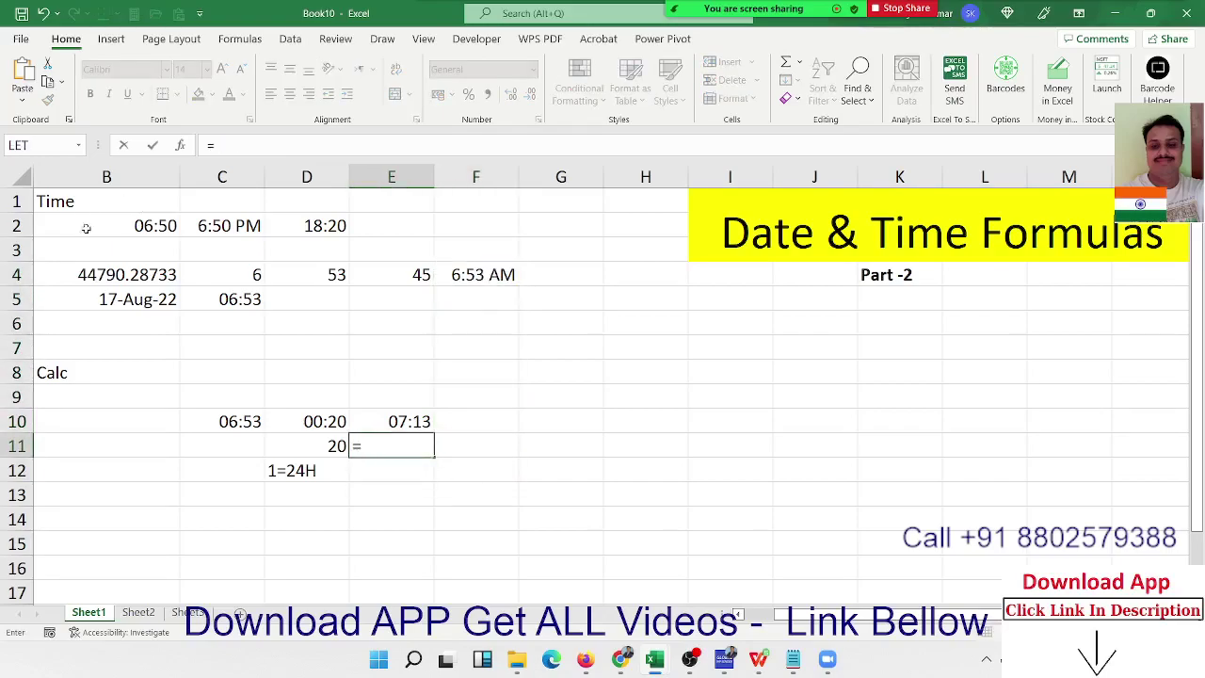
# Enter =C10+TIME(0,20,0) in E11, which also returns 07:13
pyautogui.click(245, 424)
pyautogui.write('+')
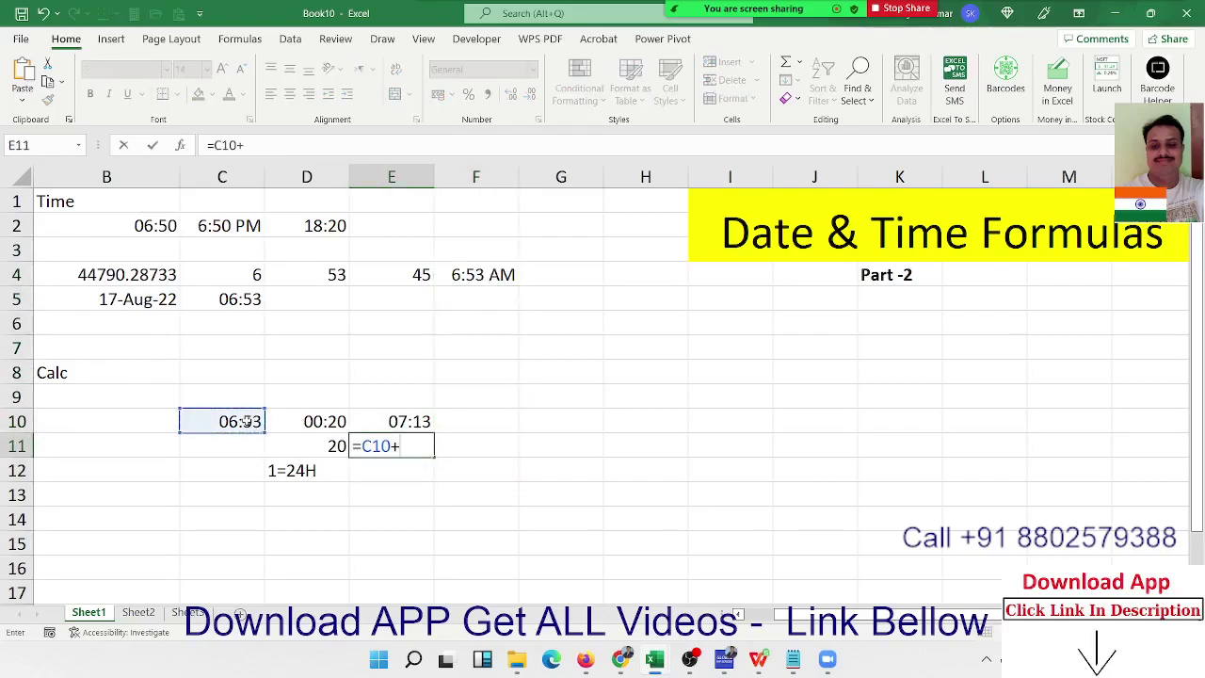
pyautogui.write('tim')
pyautogui.press('Tab')
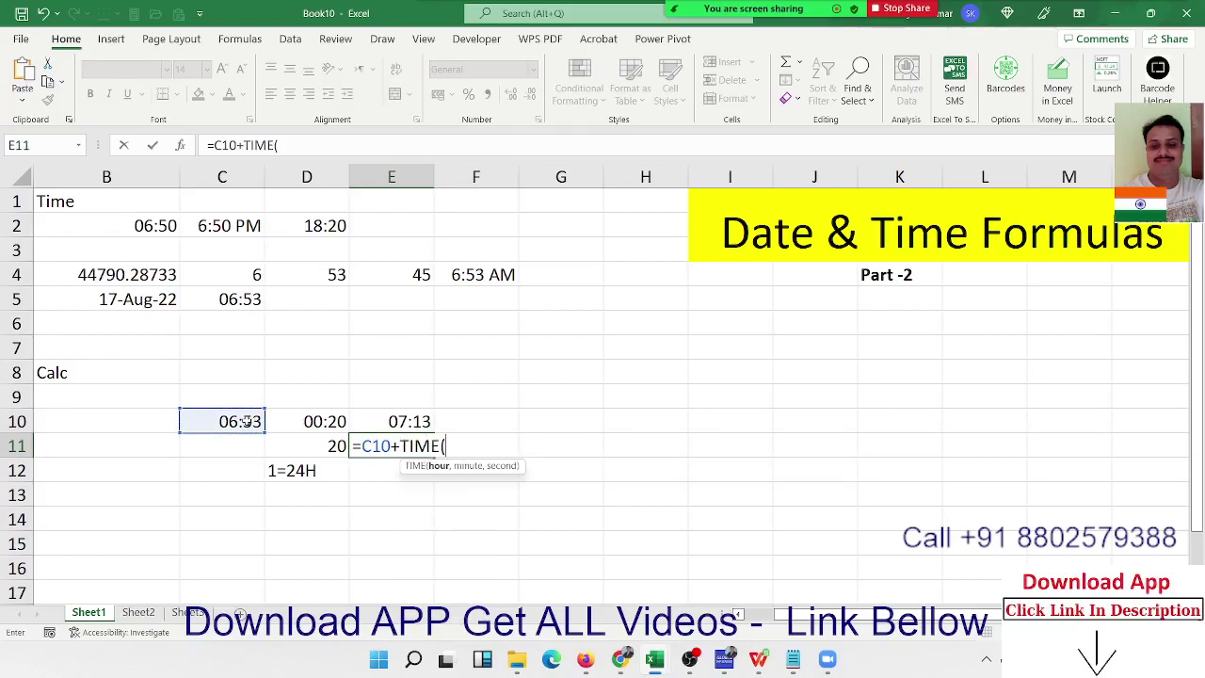
pyautogui.write('hou')
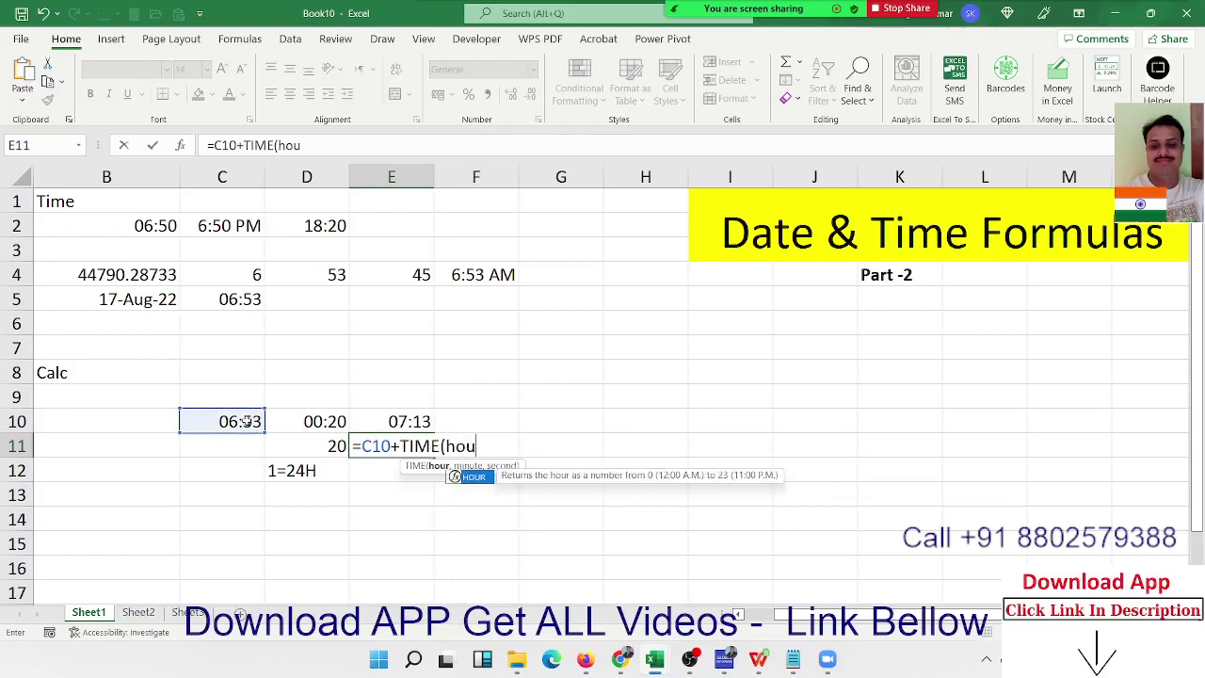
pyautogui.press('Tab')
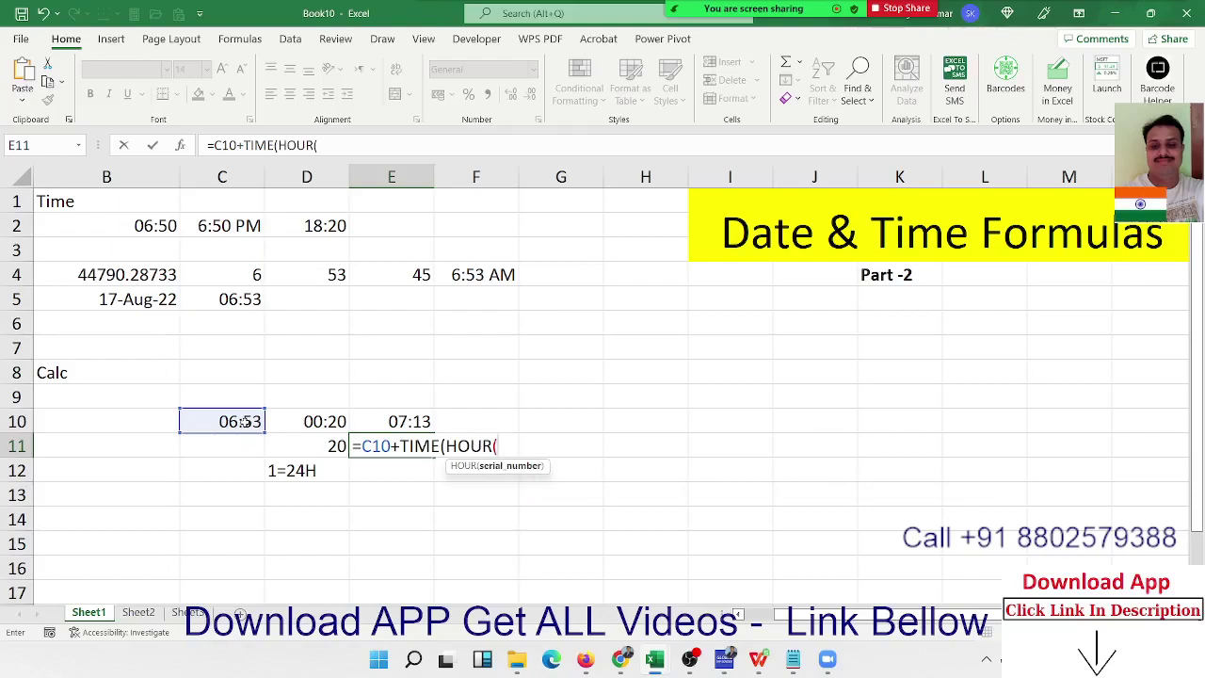
pyautogui.press('BackSpace')
pyautogui.press('BackSpace')
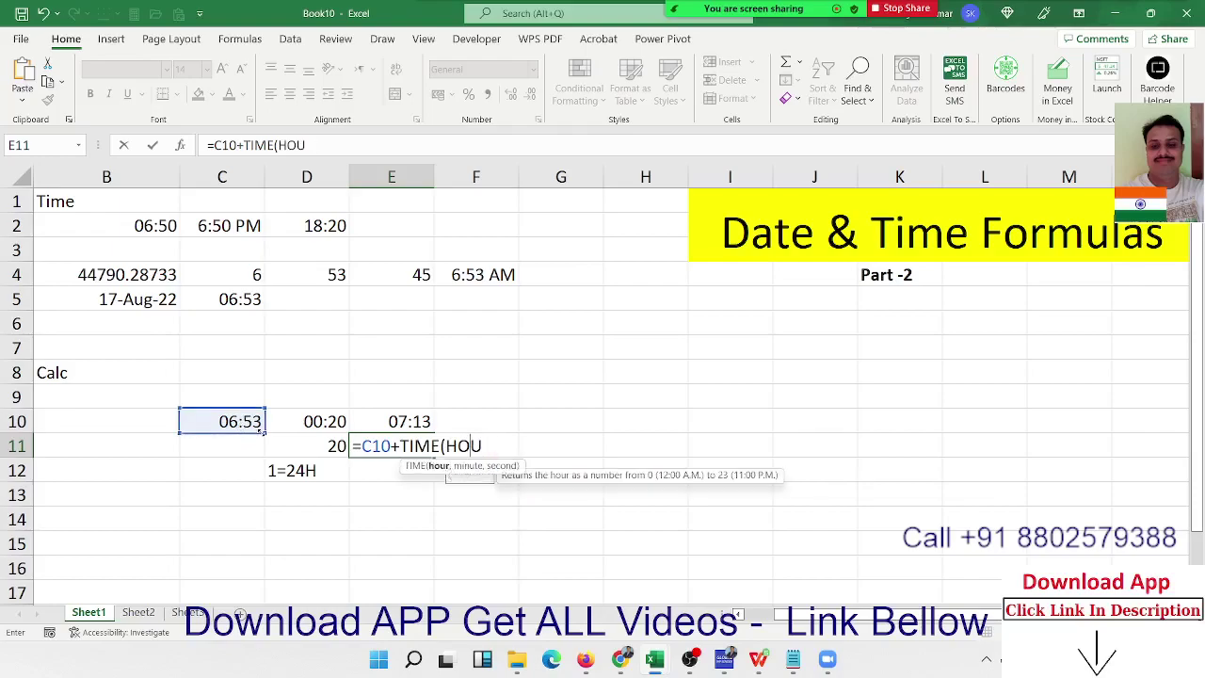
pyautogui.press('BackSpace')
pyautogui.press('BackSpace')
pyautogui.press('BackSpace')
pyautogui.write('0,')
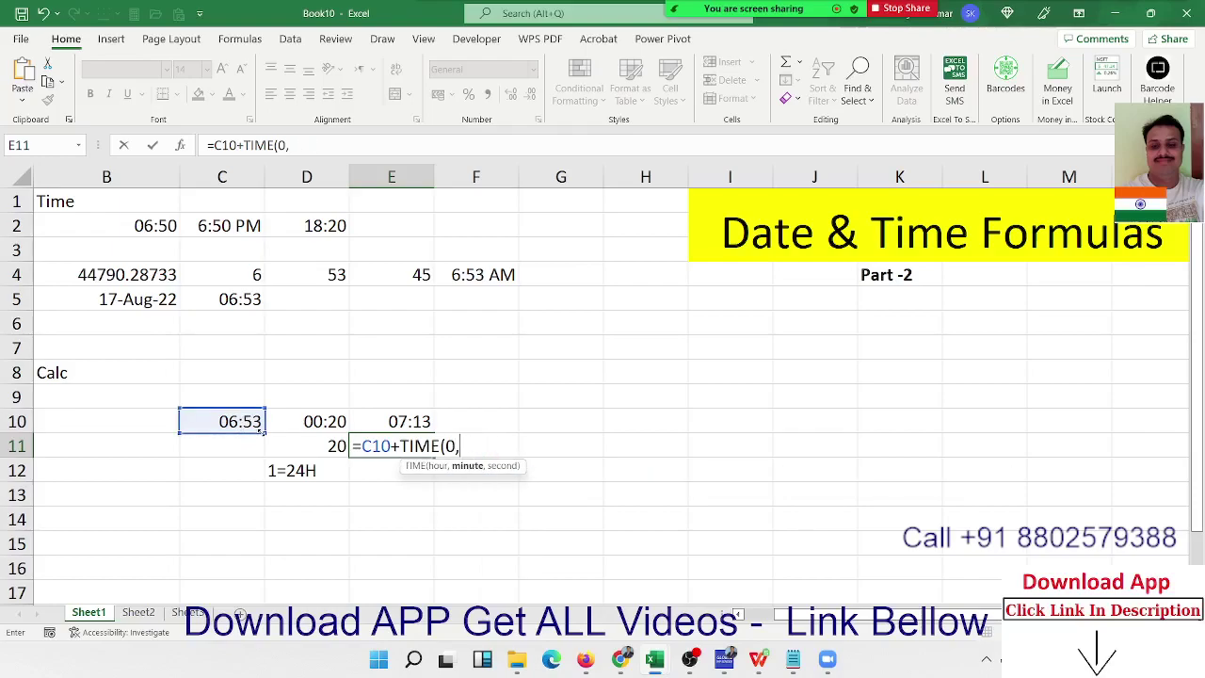
pyautogui.write('20,')
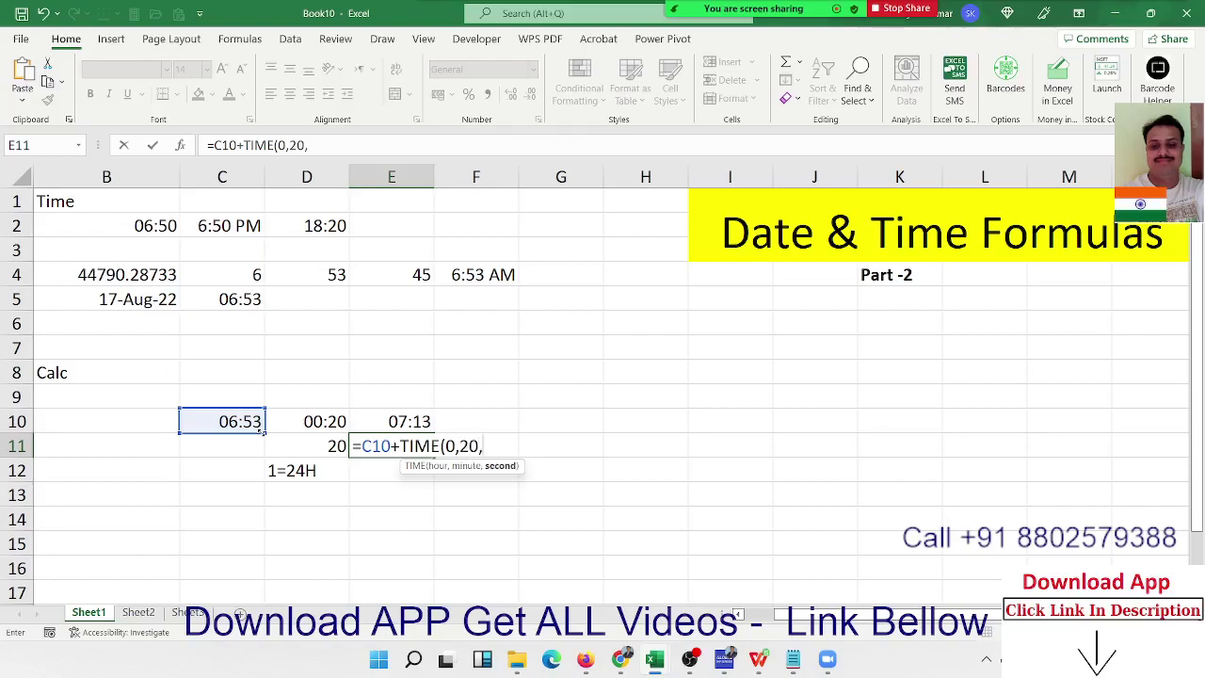
pyautogui.write('0)')
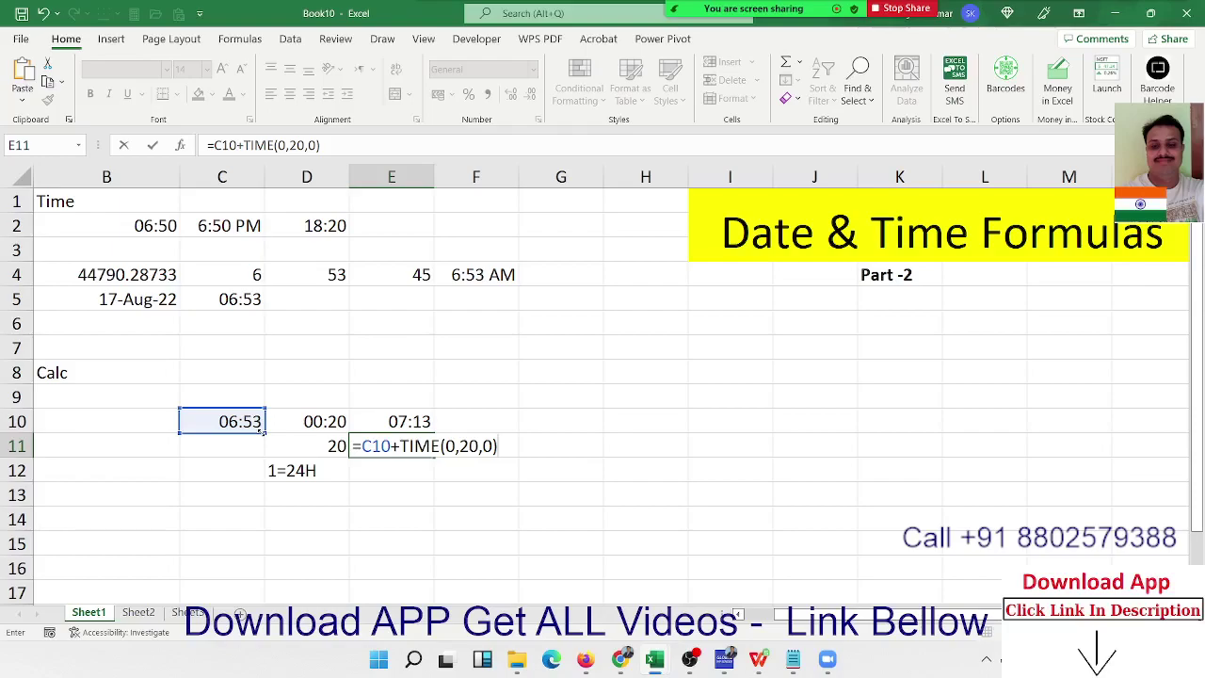
pyautogui.press('Return')
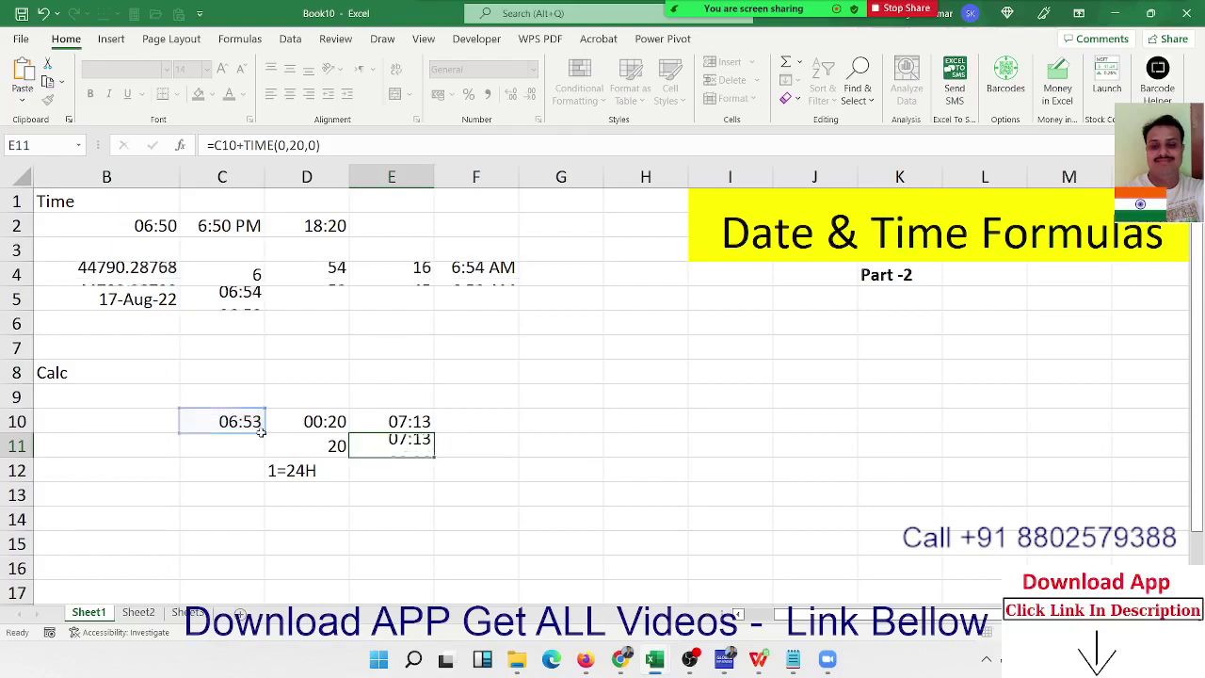
pyautogui.press('Up')
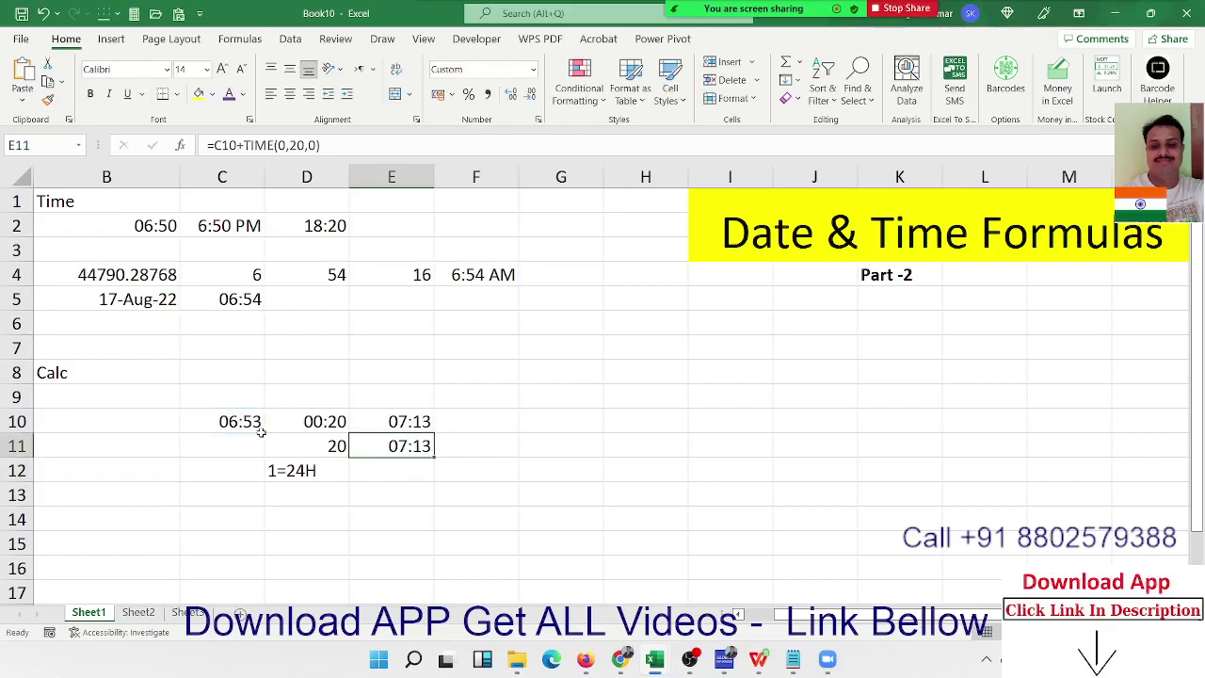
# Enter the start time 10:00 in C14 and 6:00 in D14
pyautogui.click(164, 514)
pyautogui.click(202, 521)
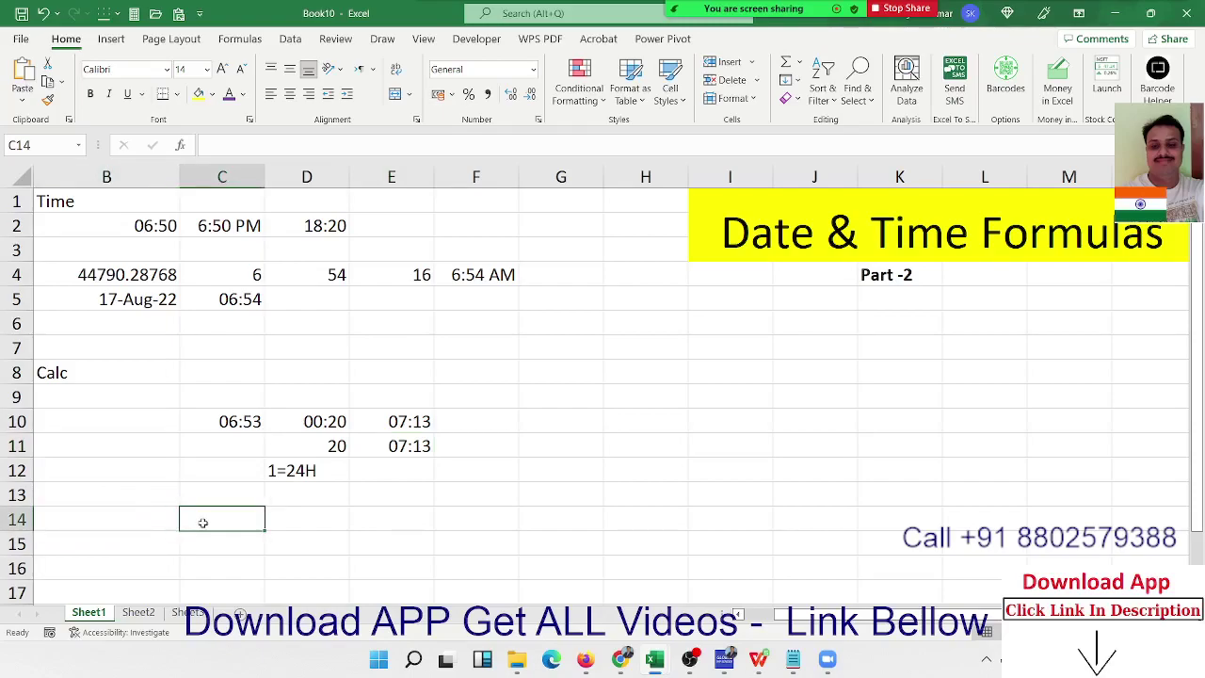
pyautogui.write('10')
pyautogui.rightClick(202, 520)
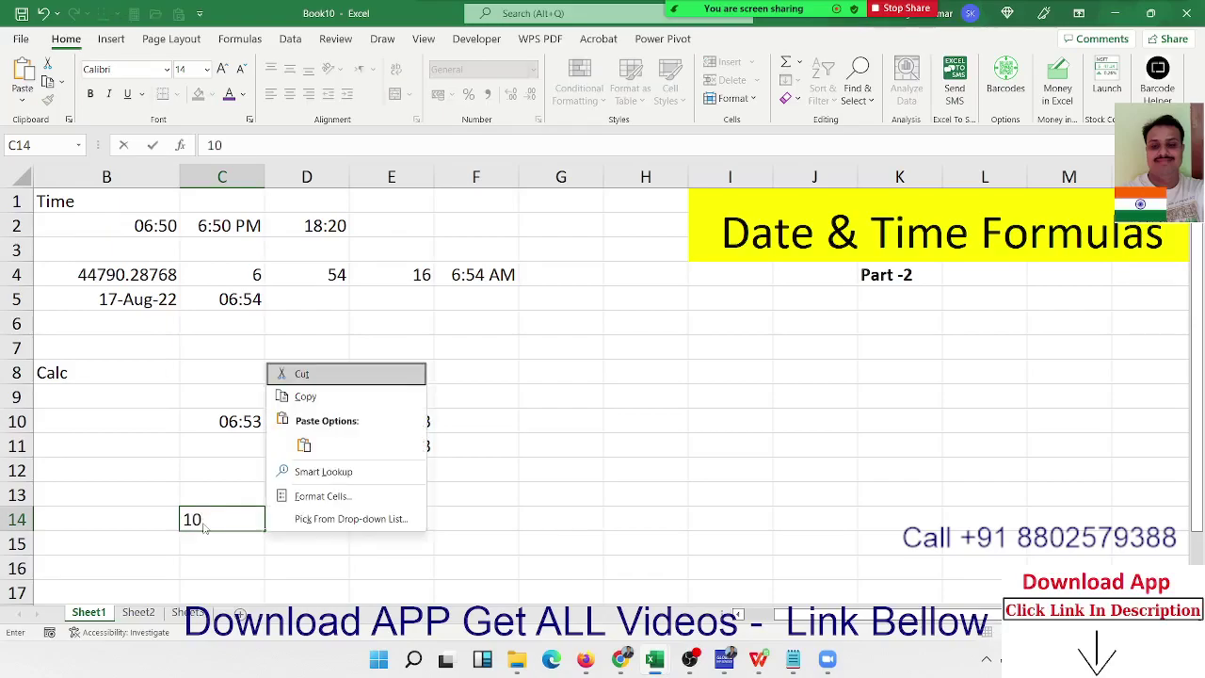
pyautogui.press('Escape')
pyautogui.write(':')
pyautogui.press('BackSpace')
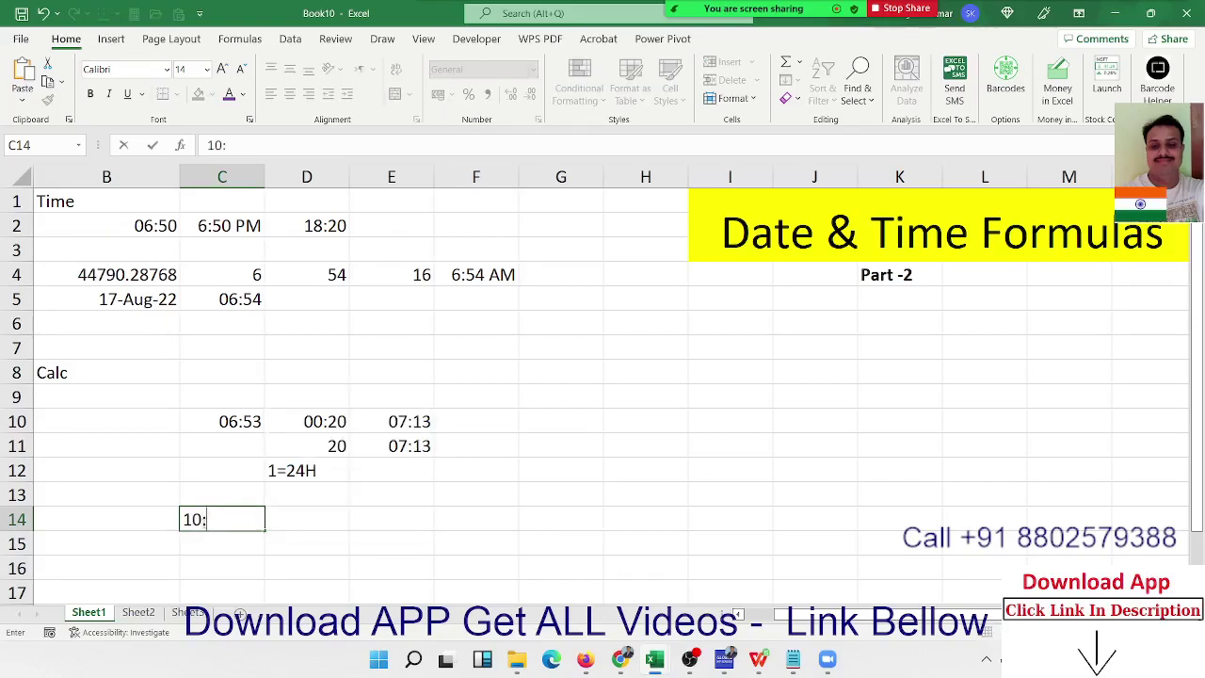
pyautogui.write(':00')
pyautogui.press('Tab')
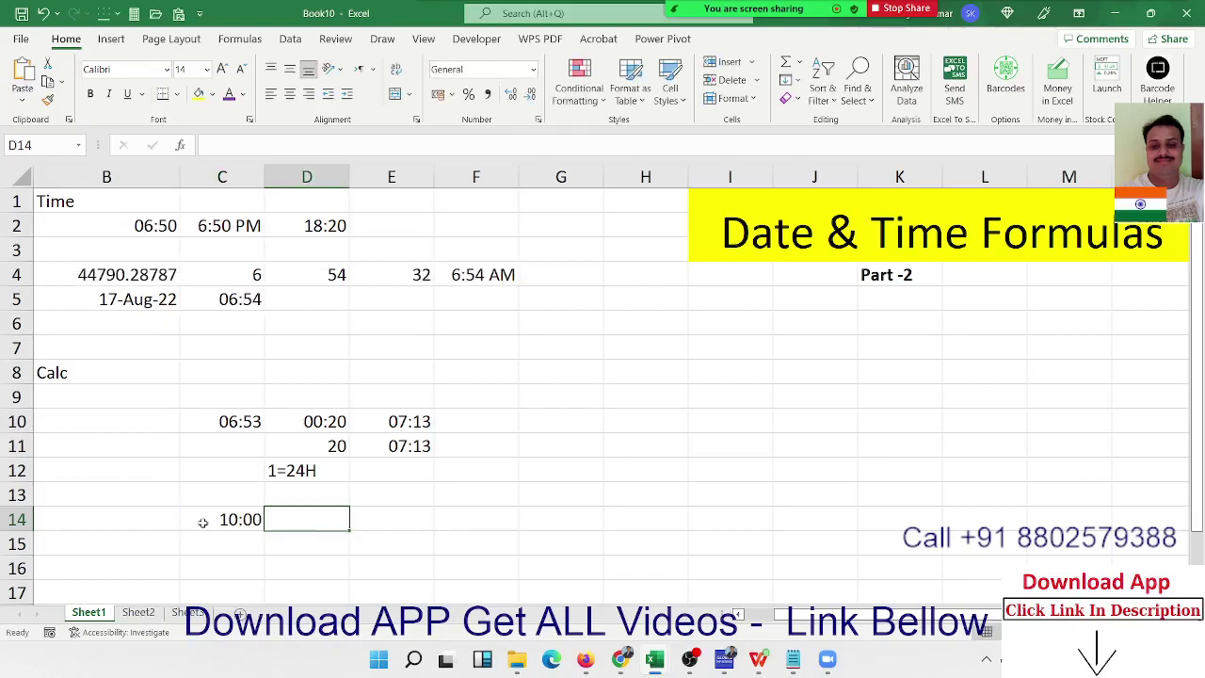
pyautogui.write('6:')
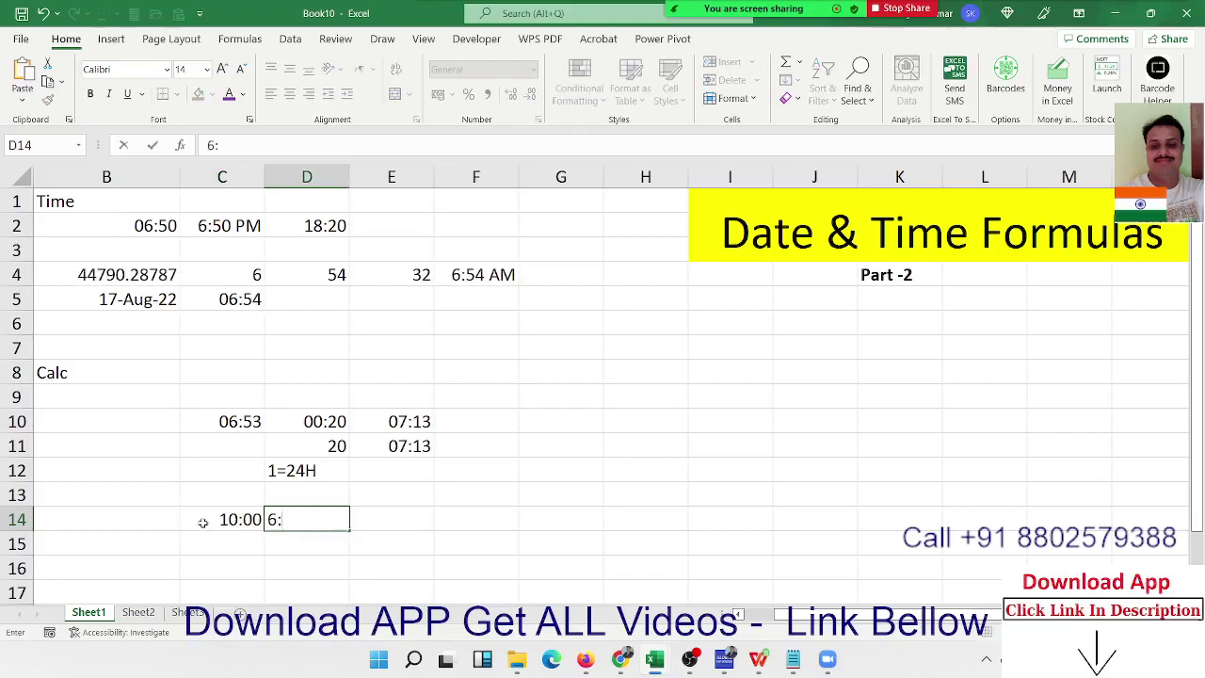
pyautogui.write('00')
pyautogui.press('Tab')
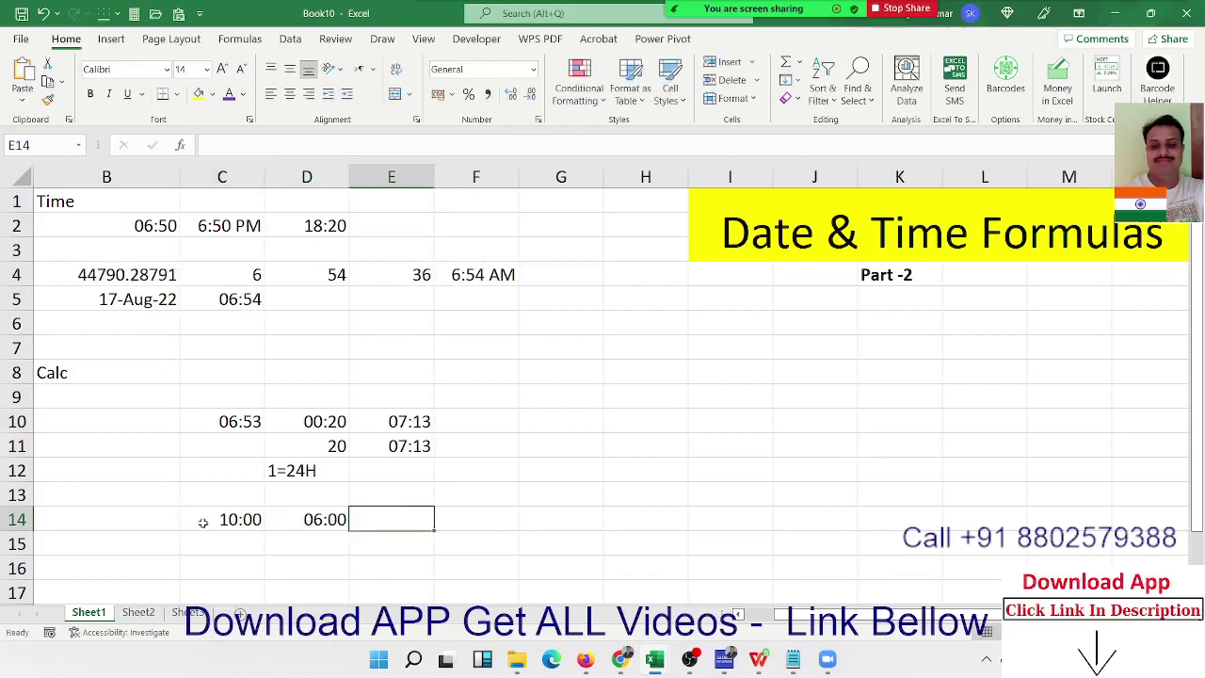
# Change D14 to 6:00 pm so it holds the end time 18:00
pyautogui.press('Left')
pyautogui.click(279, 149)
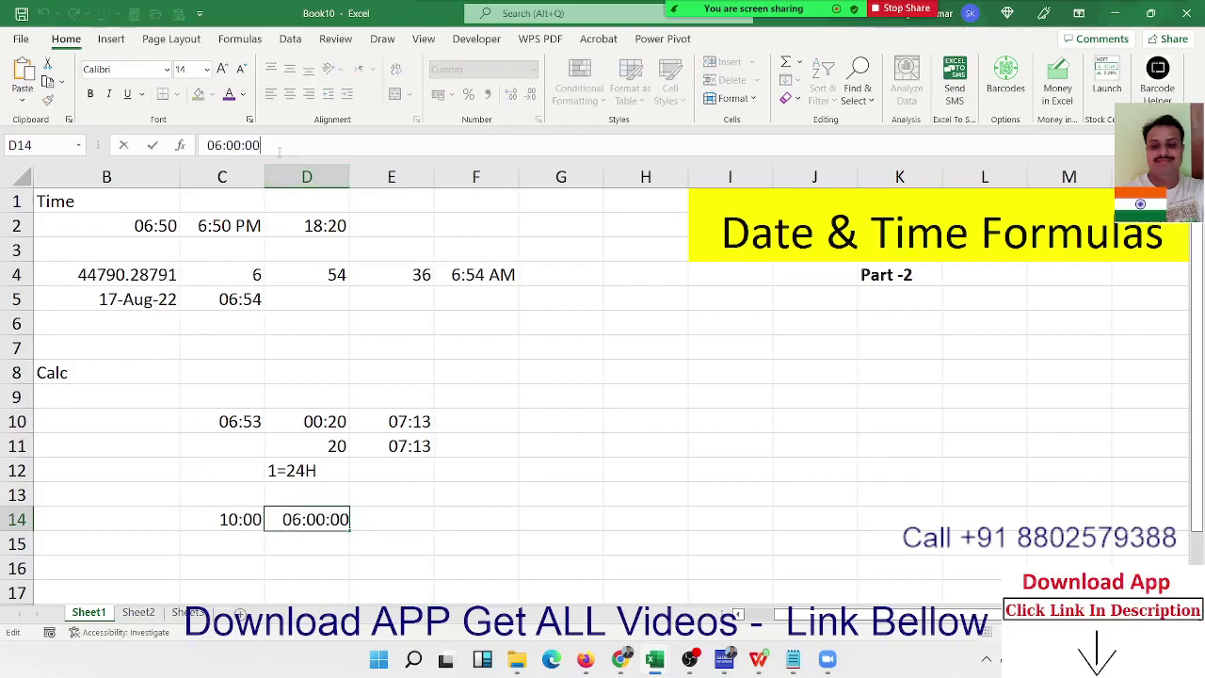
pyautogui.write('pm')
pyautogui.press('Return')
pyautogui.press('Up')
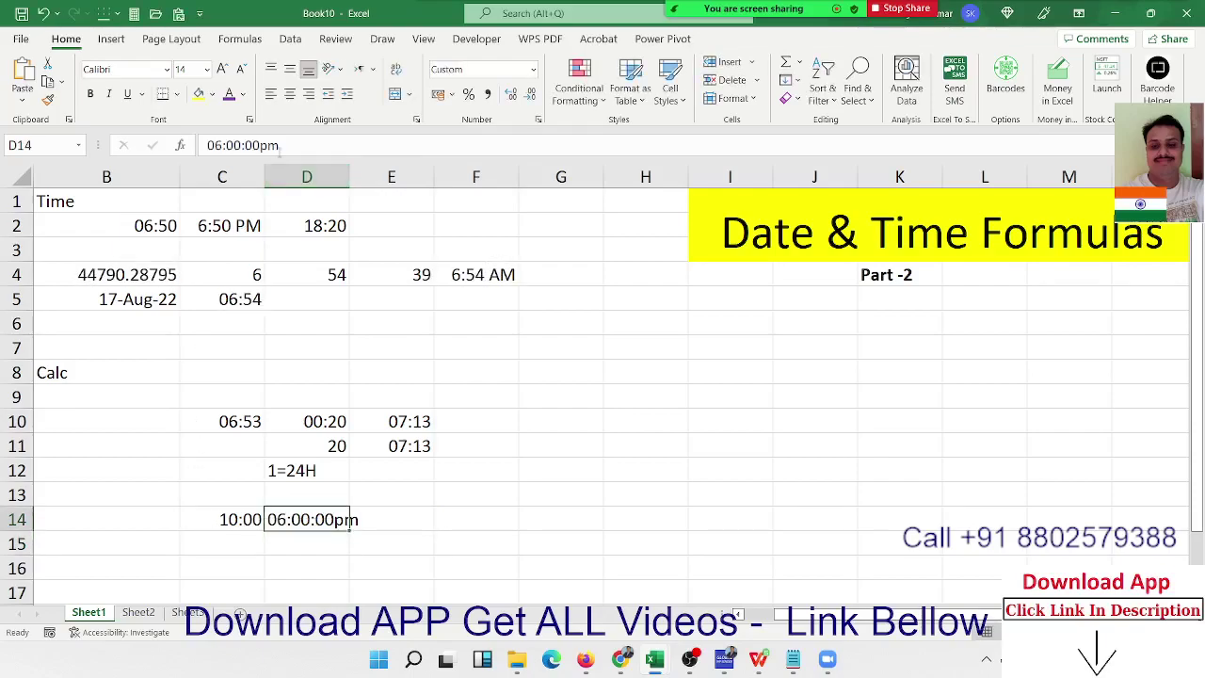
pyautogui.click(271, 145)
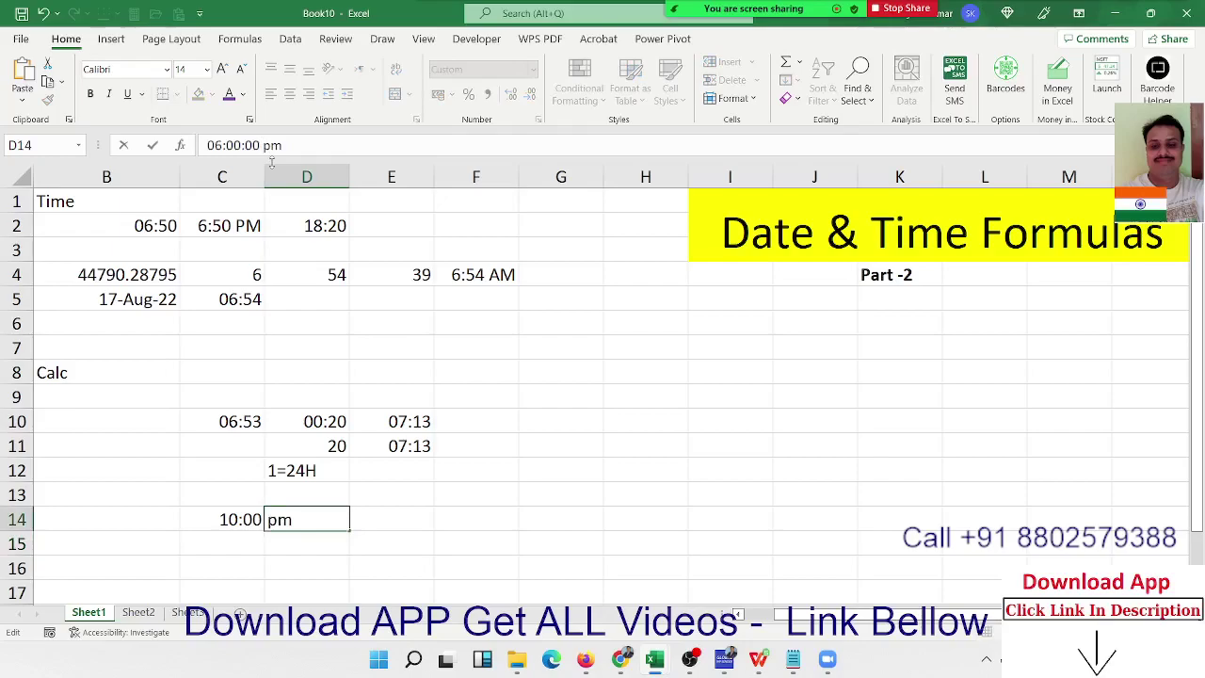
pyautogui.press('Return')
pyautogui.press('Up')
# Enter =D14-C14 in E14 to get the 08:00 time difference
pyautogui.press('Right')
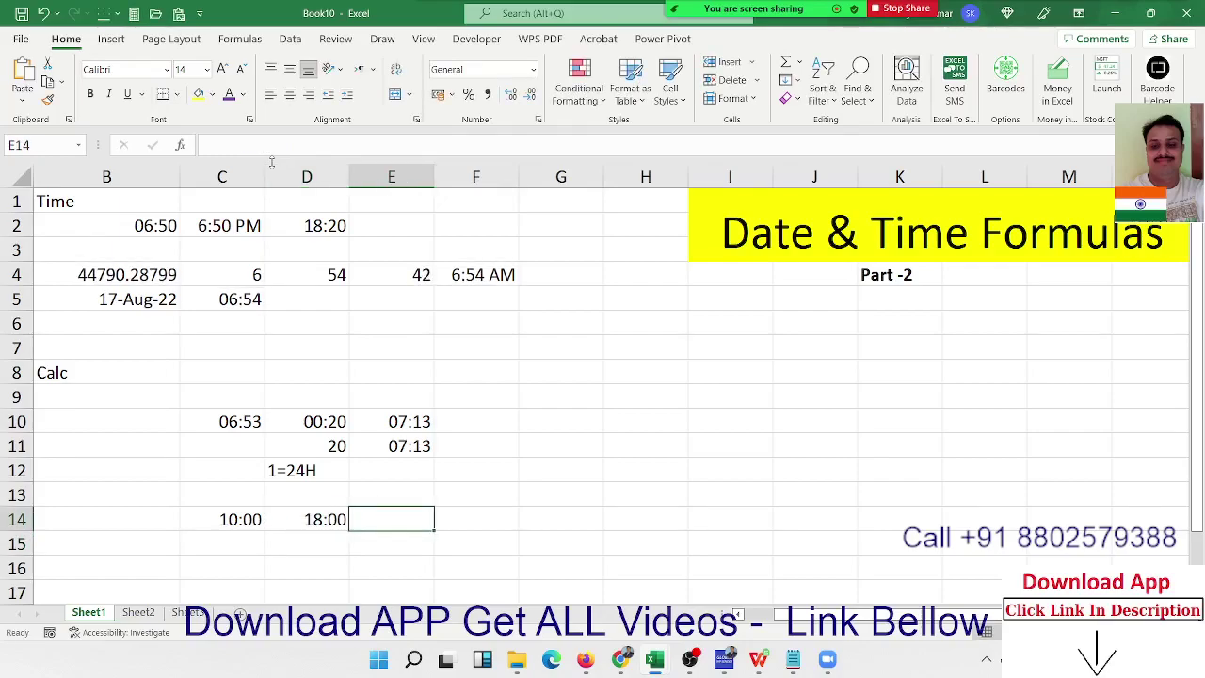
pyautogui.write('=')
pyautogui.press('Left')
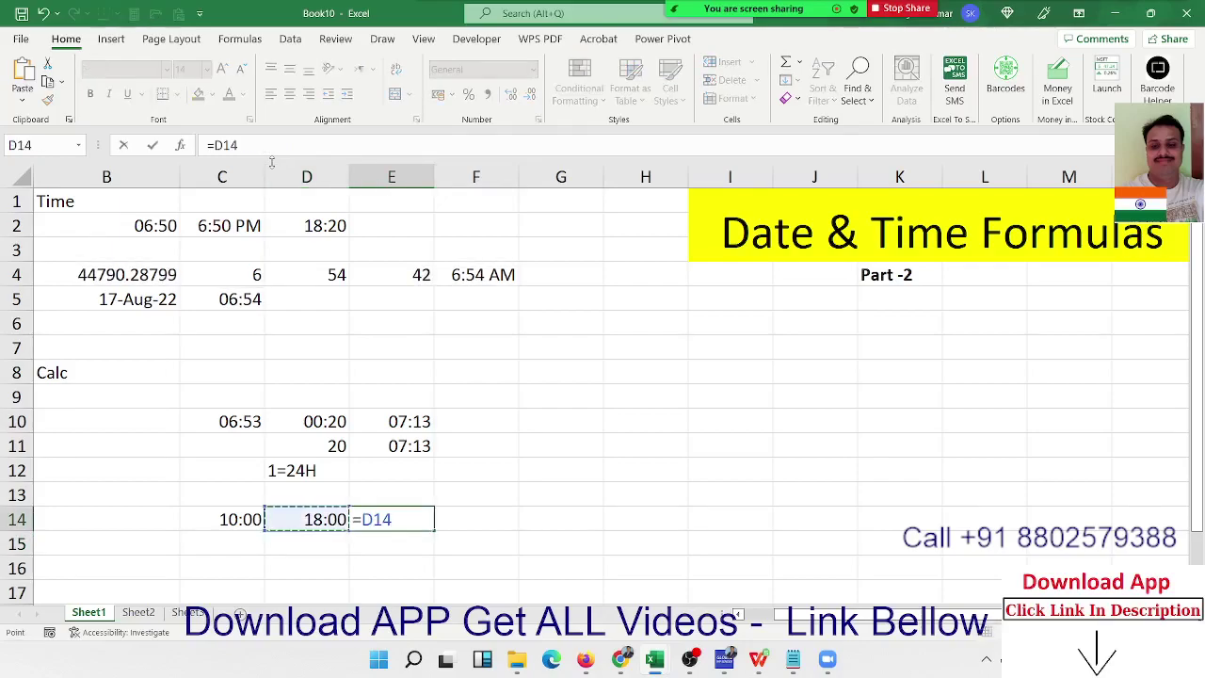
pyautogui.write('-')
pyautogui.press('Left')
pyautogui.press('Left')
pyautogui.press('Return')
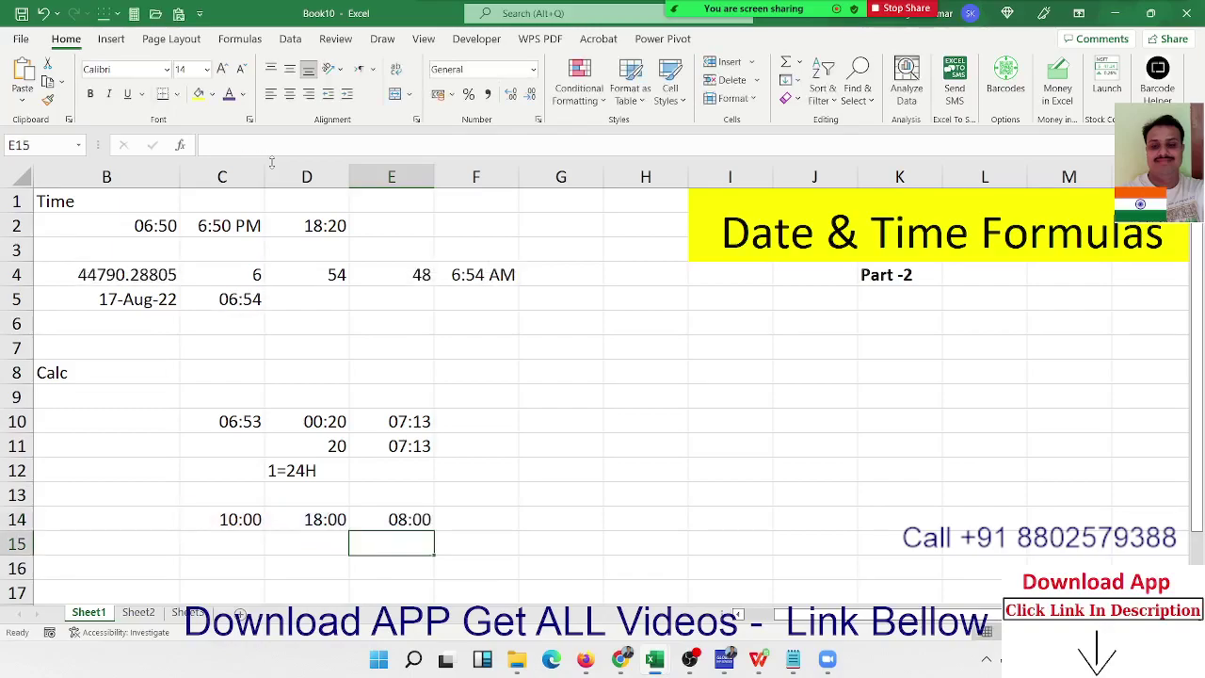
pyautogui.press('Up')
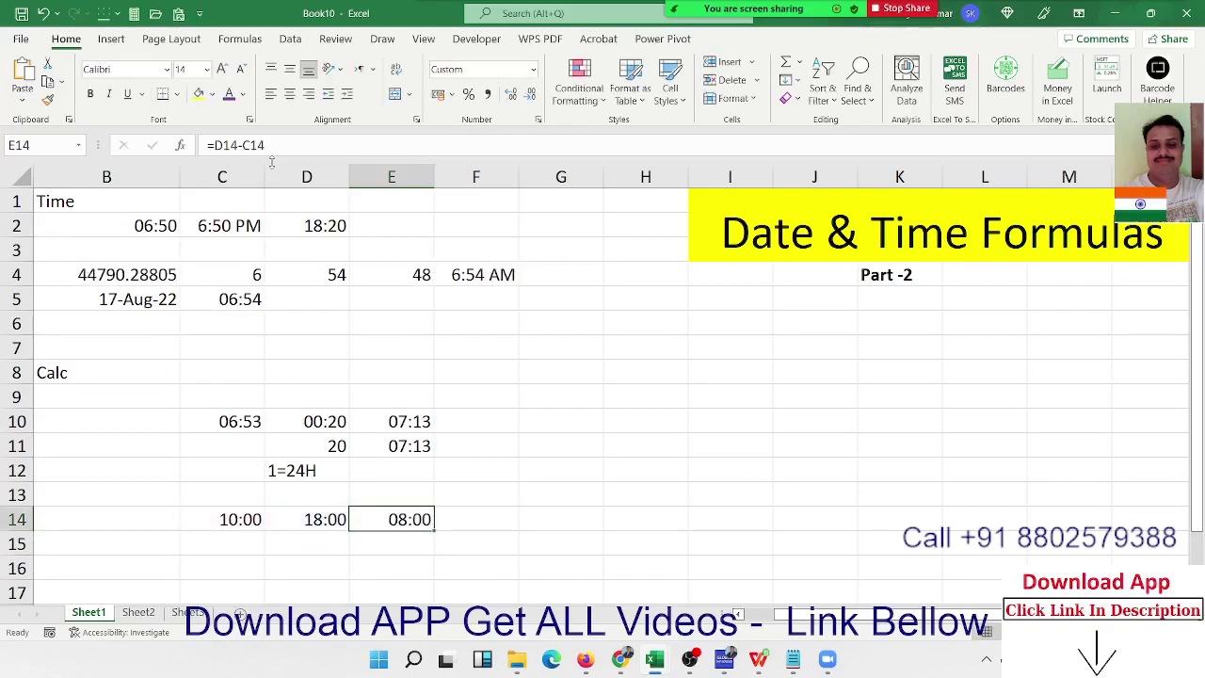
pyautogui.scroll(-3, 414, 374)
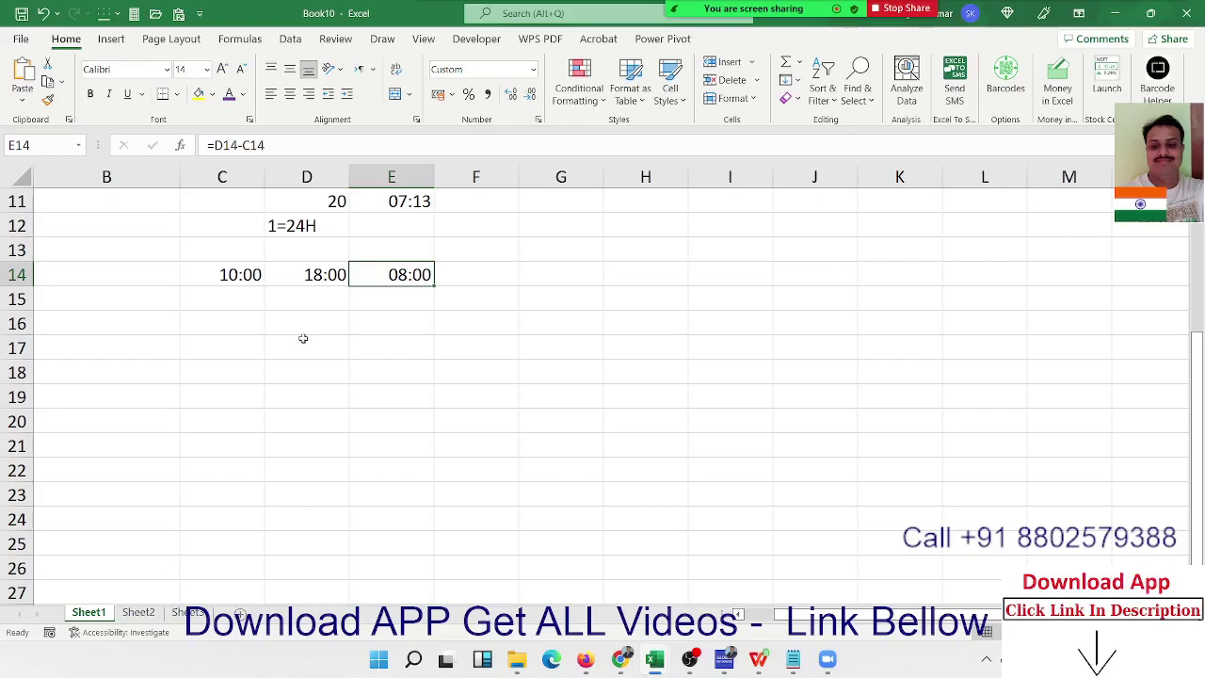
# Type 14:00 into C16 and 3:00 into D16
pyautogui.click(247, 325)
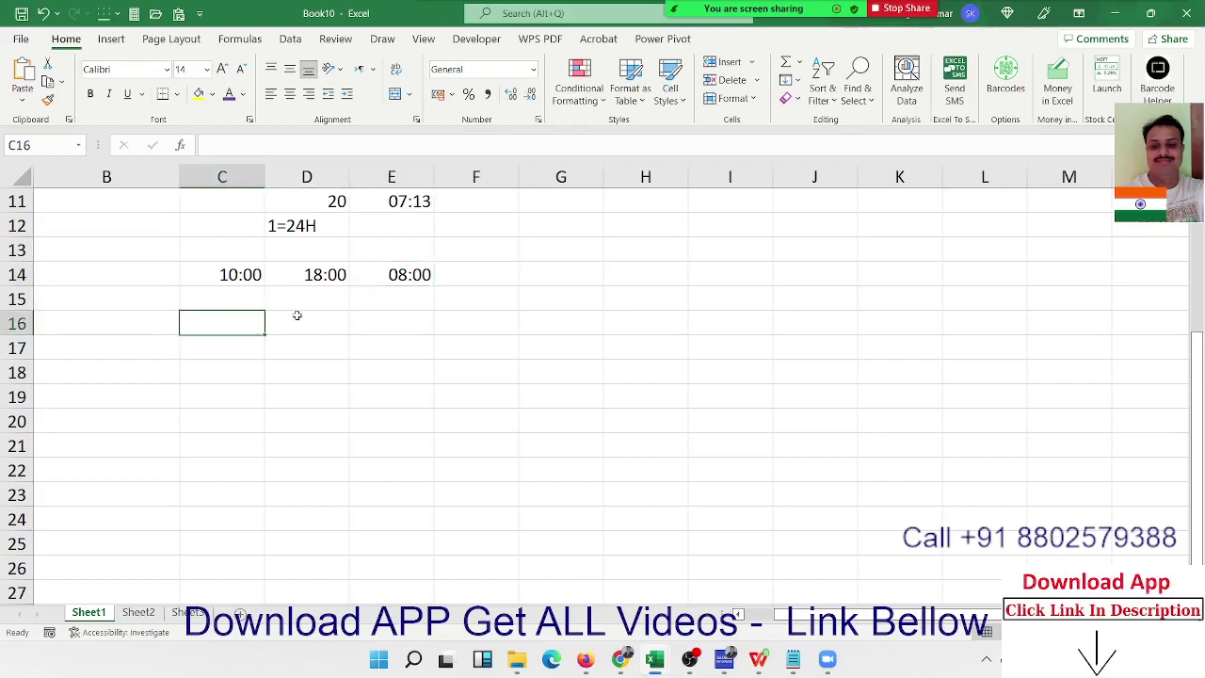
pyautogui.write('14:00')
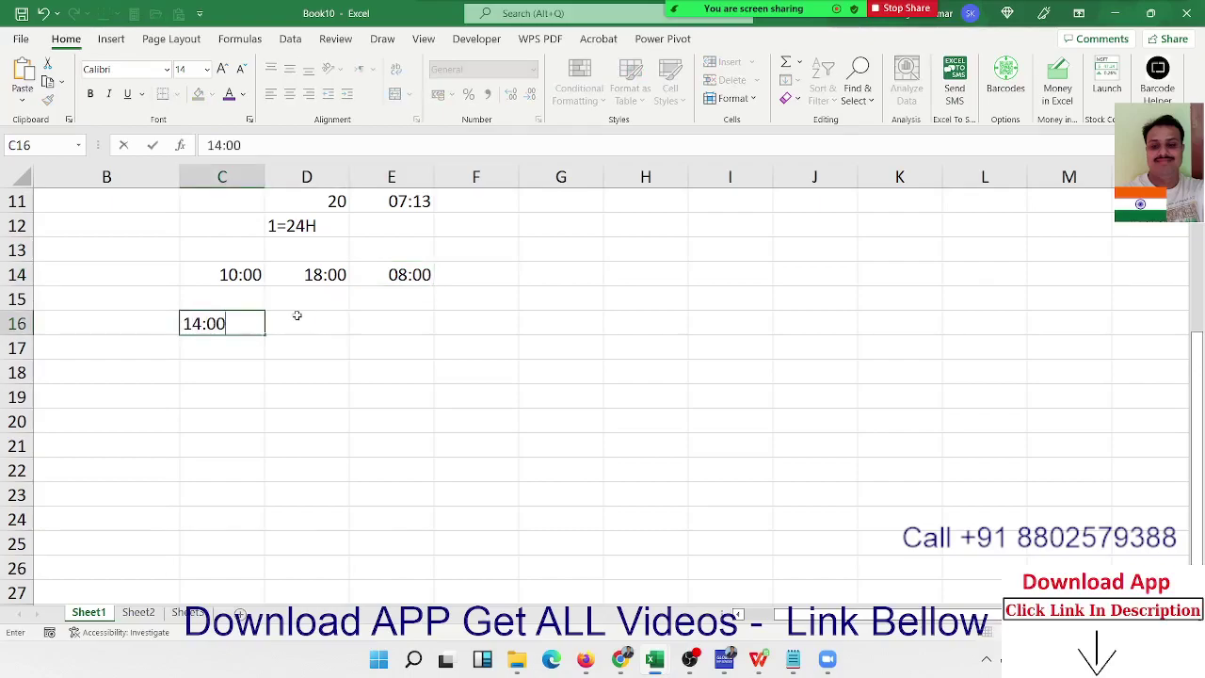
pyautogui.click(296, 315)
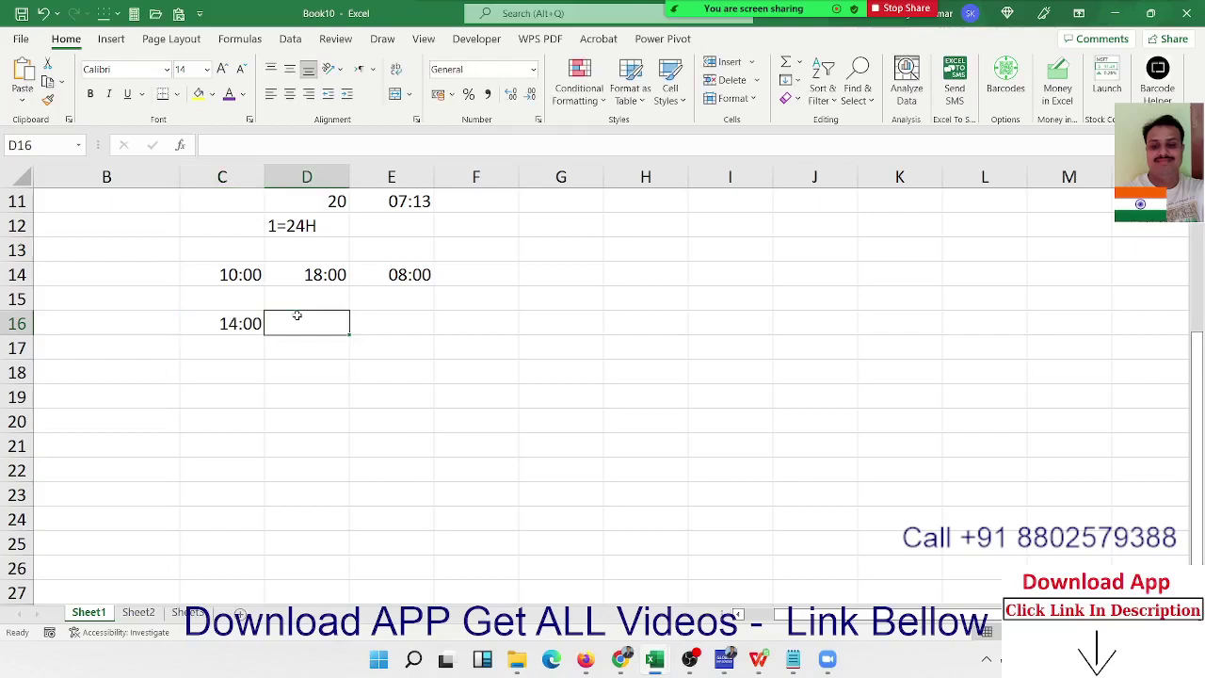
pyautogui.write('3')
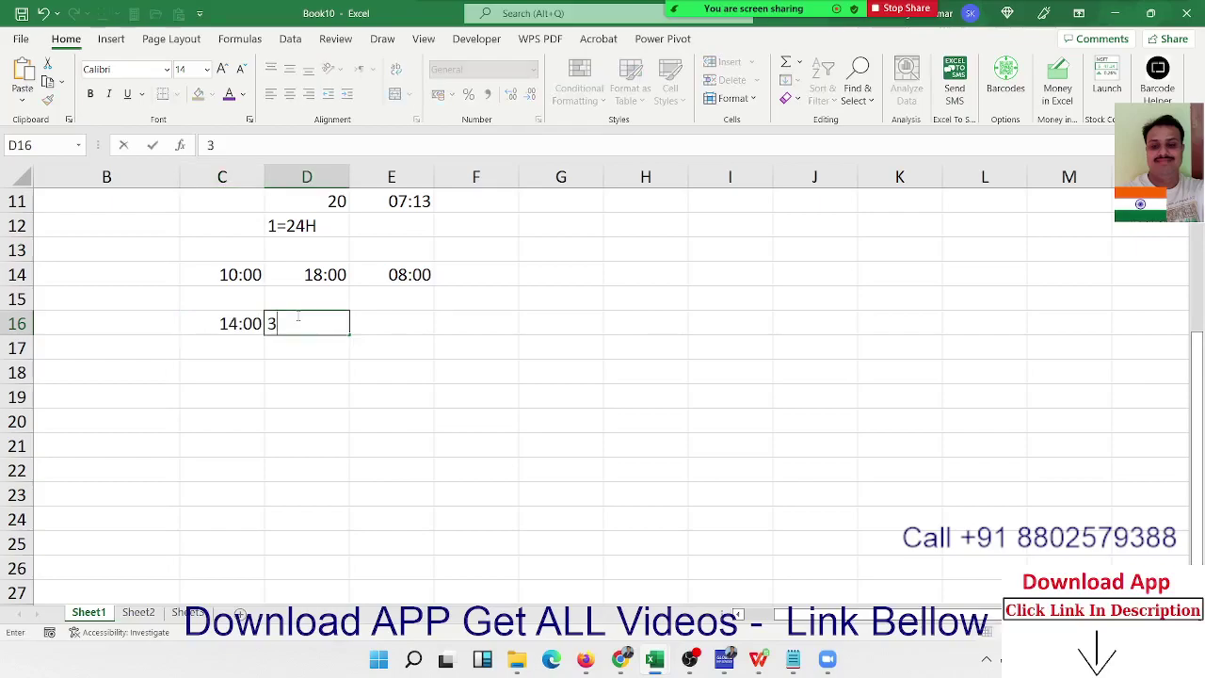
pyautogui.write(':00')
pyautogui.press('Tab')
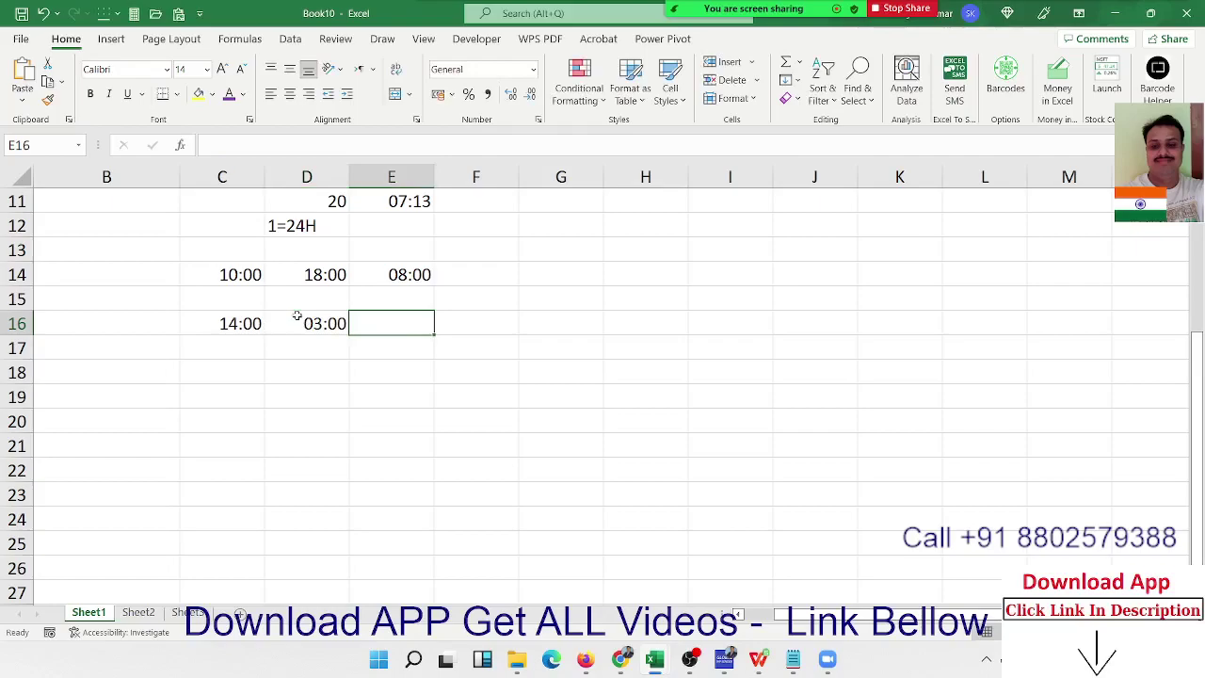
pyautogui.press('Left')
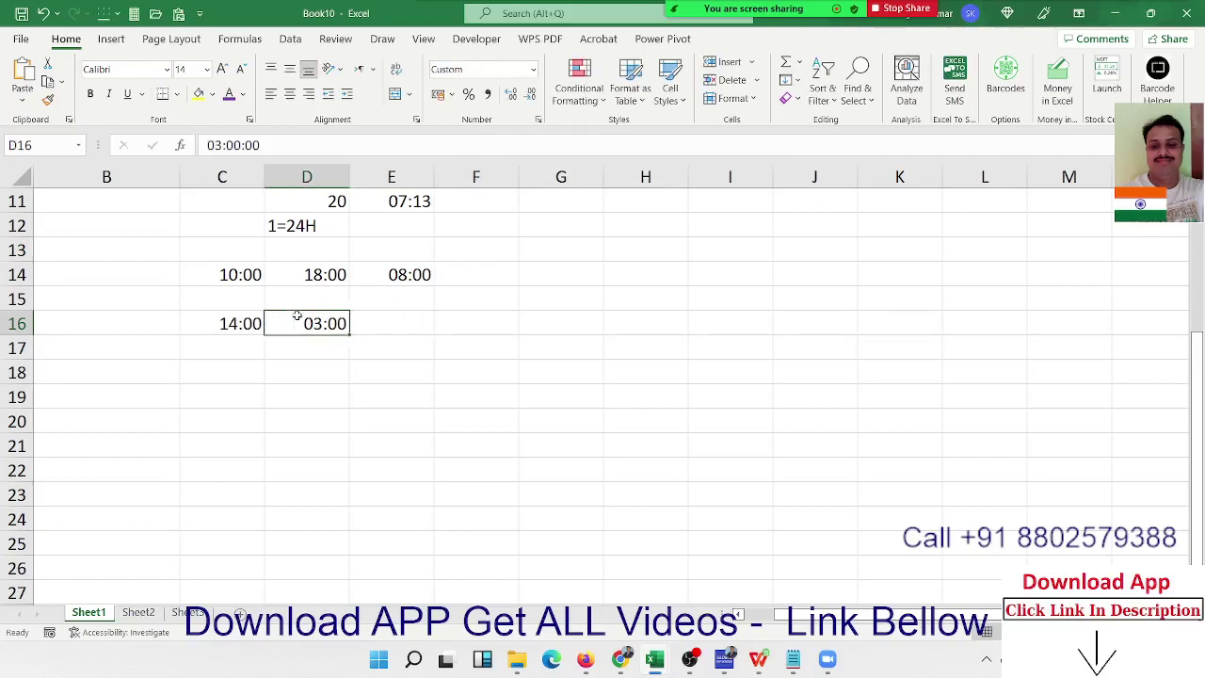
pyautogui.press('Left')
pyautogui.press('Down')
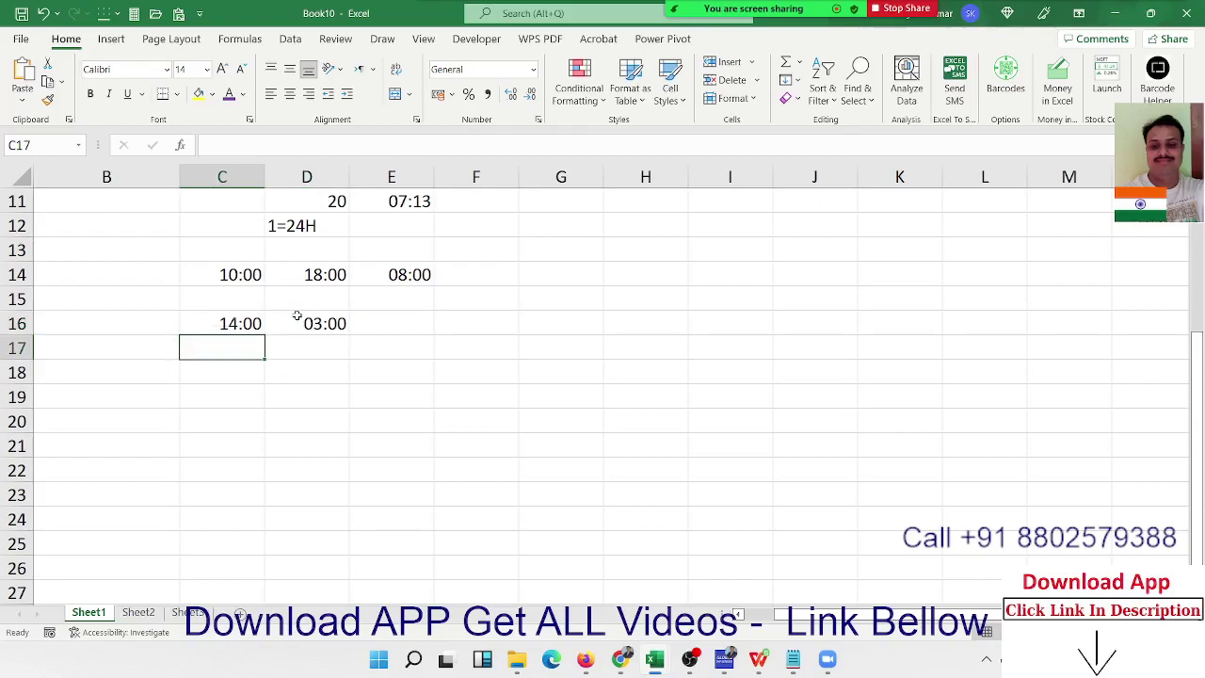
# Enter start 17/8 14:00 in C17 and end 18/8 3:00 in D17
pyautogui.write('8/')
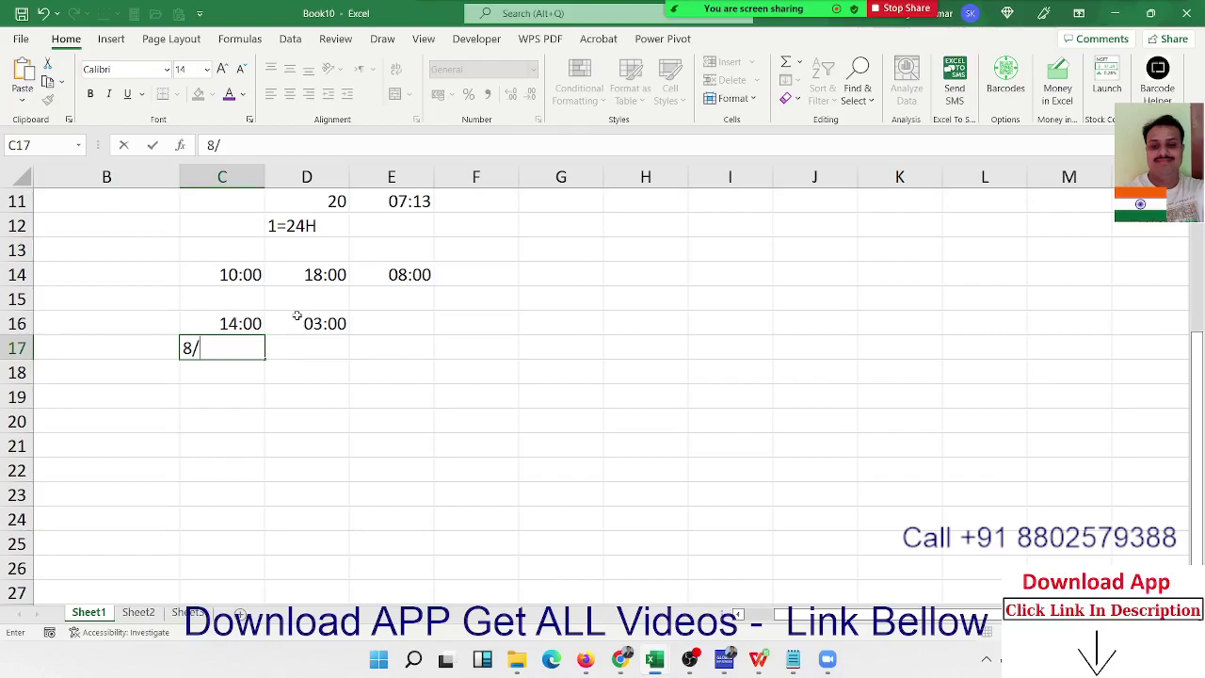
pyautogui.write('17')
pyautogui.press('BackSpace')
pyautogui.press('BackSpace')
pyautogui.press('BackSpace')
pyautogui.press('BackSpace')
pyautogui.write('17/')
pyautogui.write('8 14')
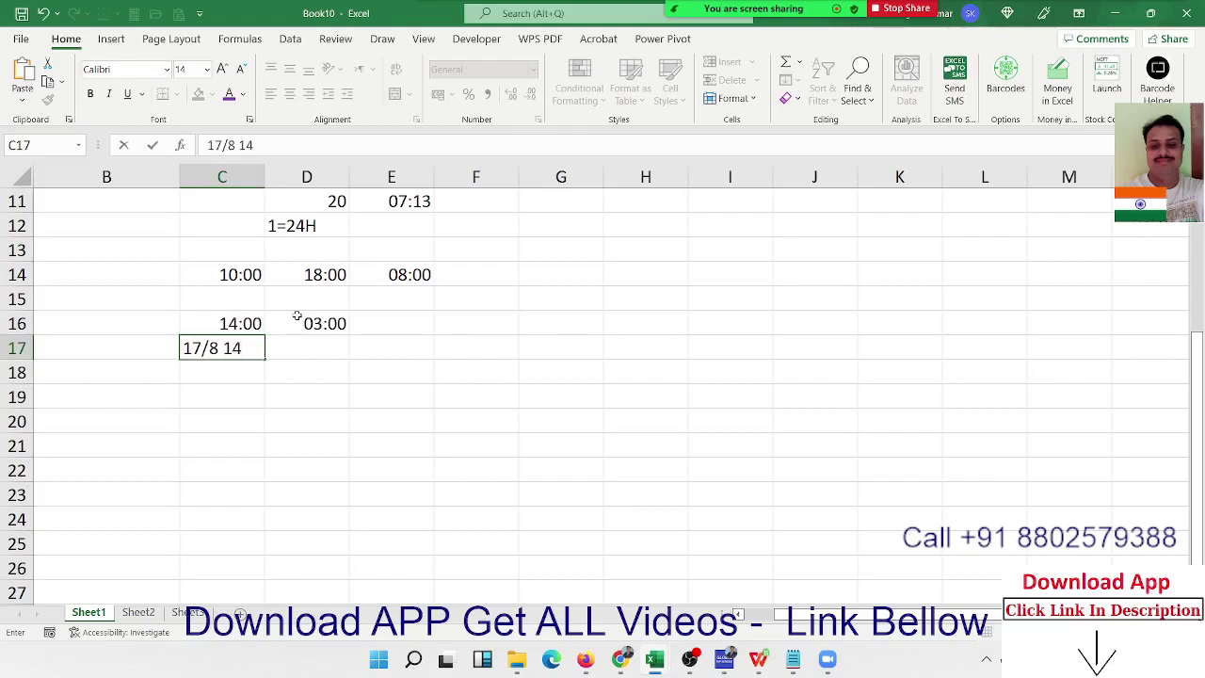
pyautogui.write(':00')
pyautogui.press('Return')
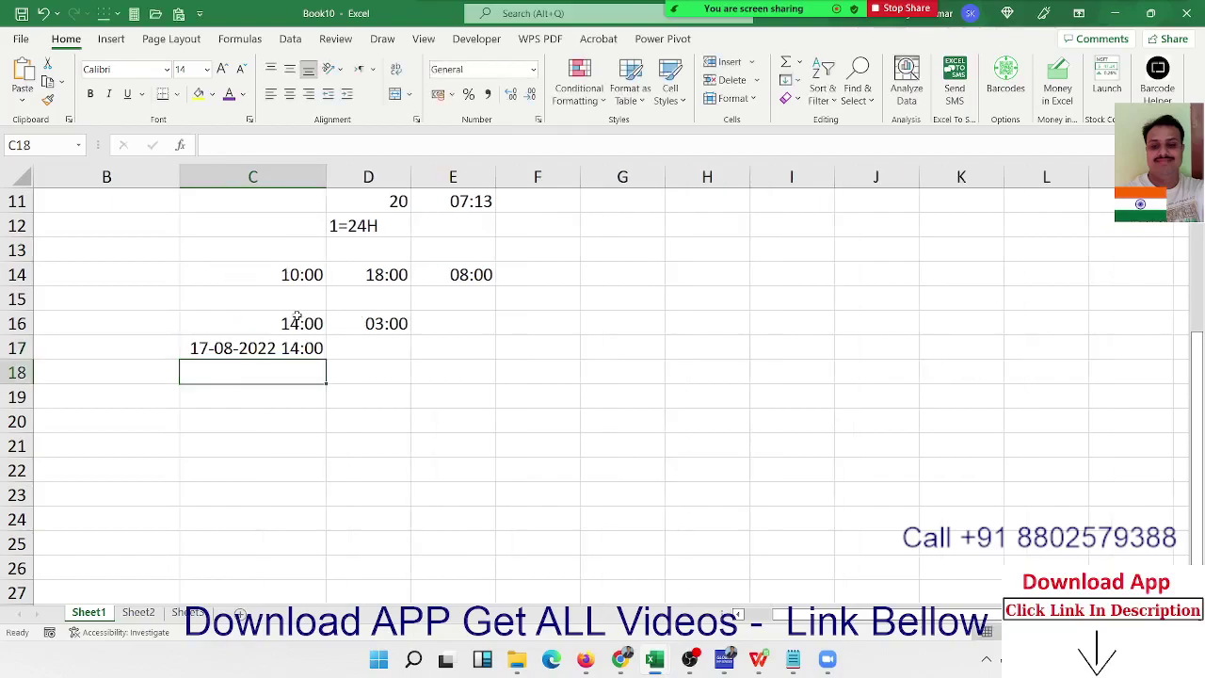
pyautogui.press('Up')
pyautogui.press('Right')
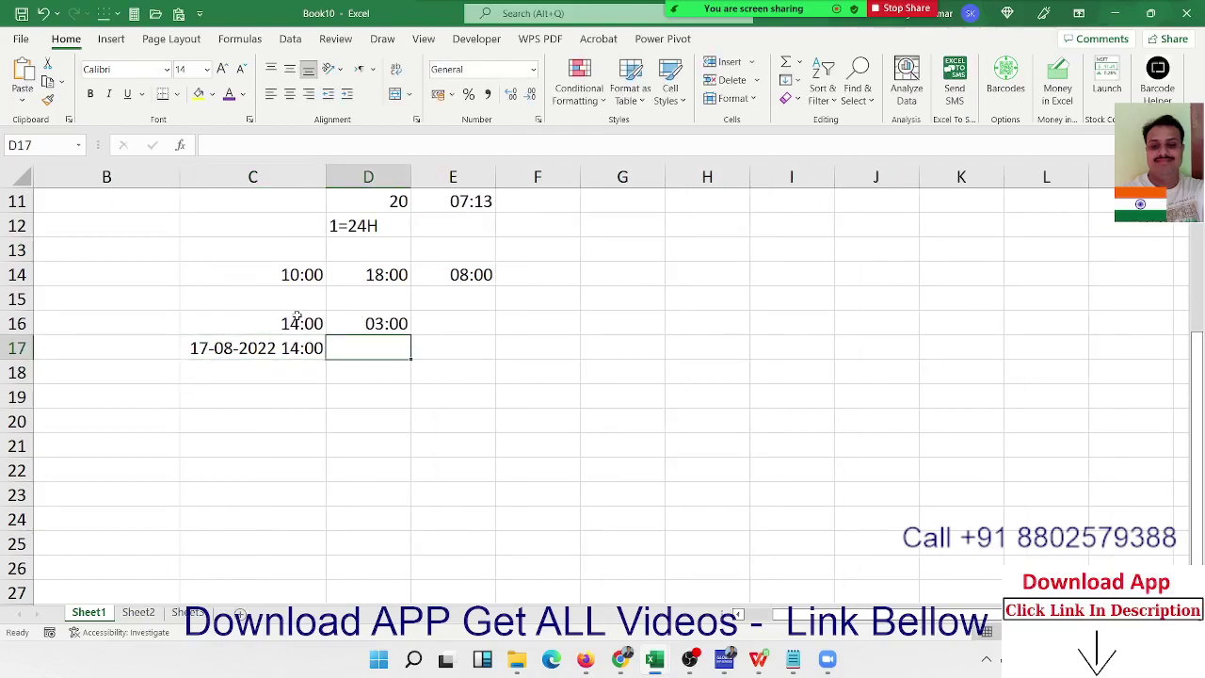
pyautogui.write('18/')
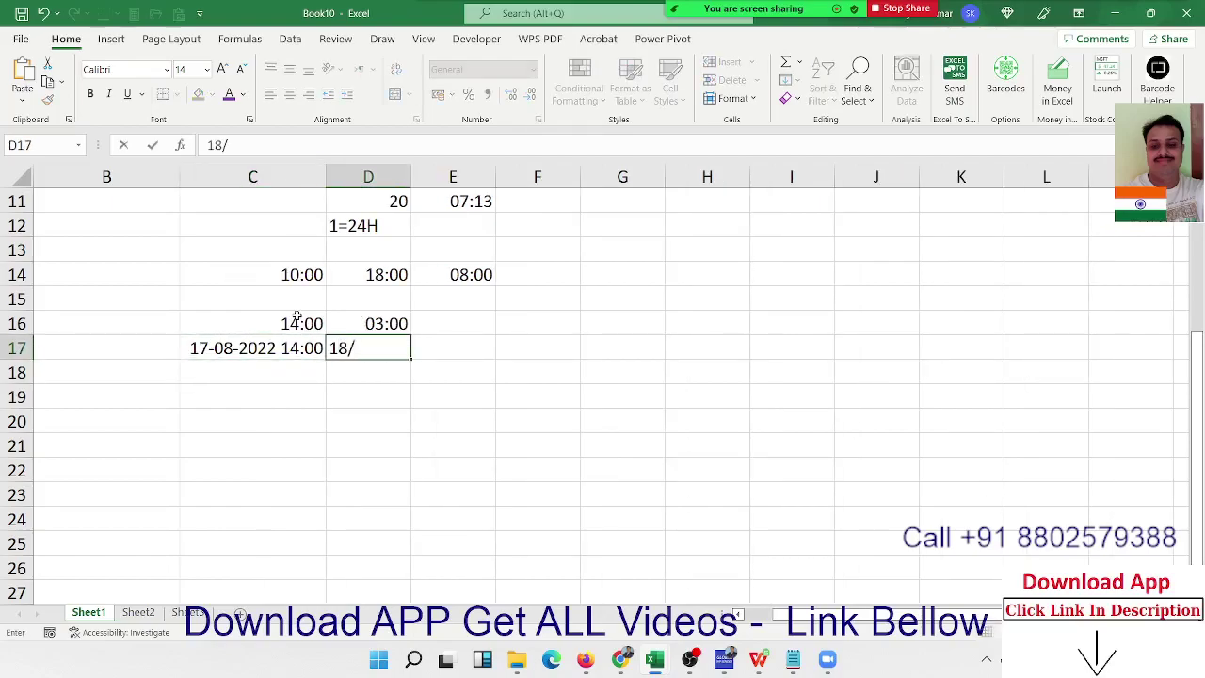
pyautogui.write('8 3:')
pyautogui.write('00')
pyautogui.press('Tab')
# Enter =D17-C17 in E17 and format it as a time, showing 13:00
pyautogui.write('=')
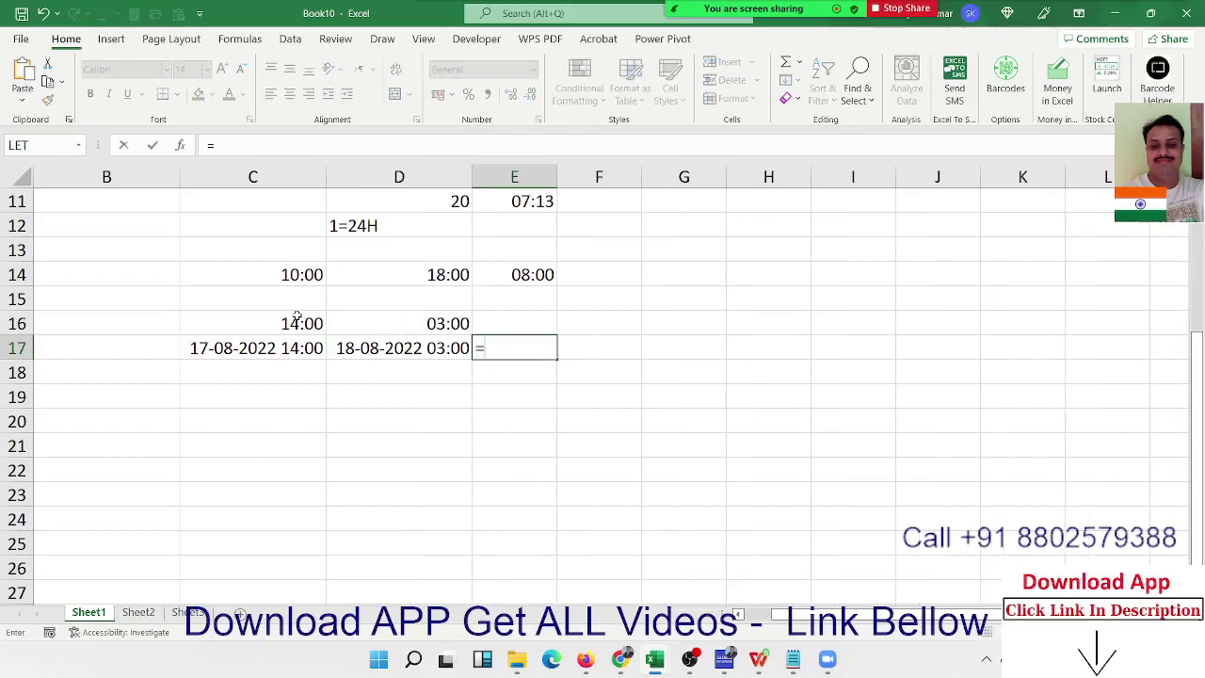
pyautogui.press('Left')
pyautogui.write('-')
pyautogui.press('Left')
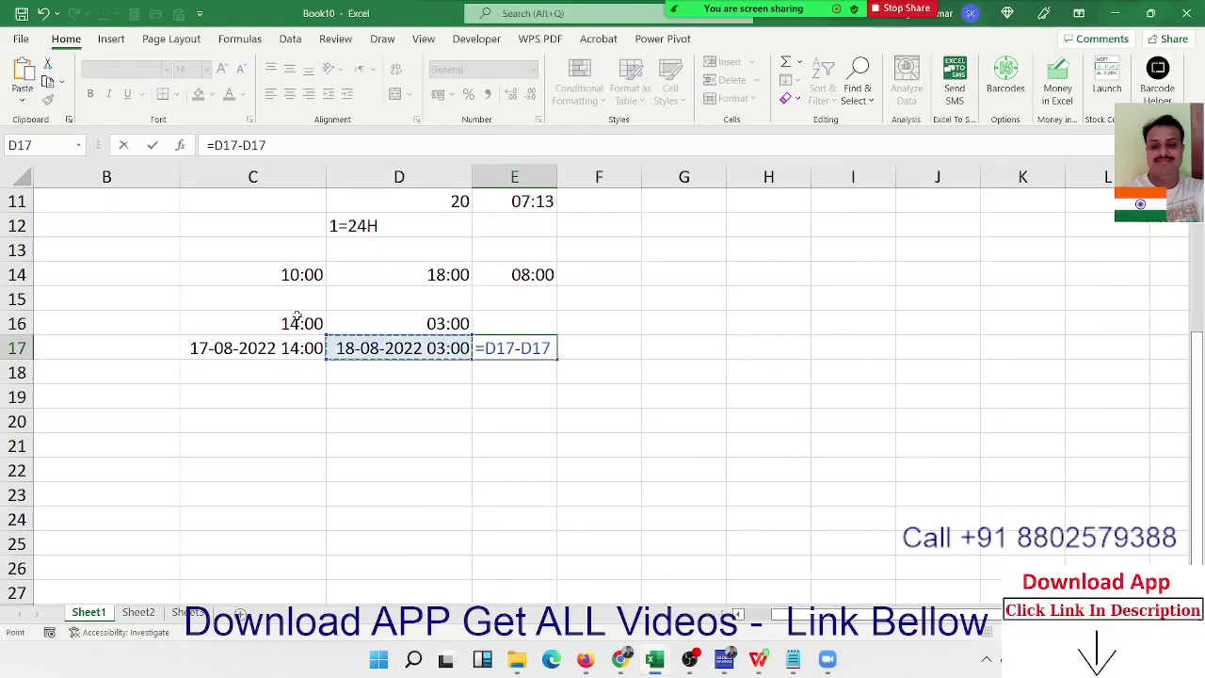
pyautogui.press('Left')
pyautogui.press('Left')
pyautogui.press('Right')
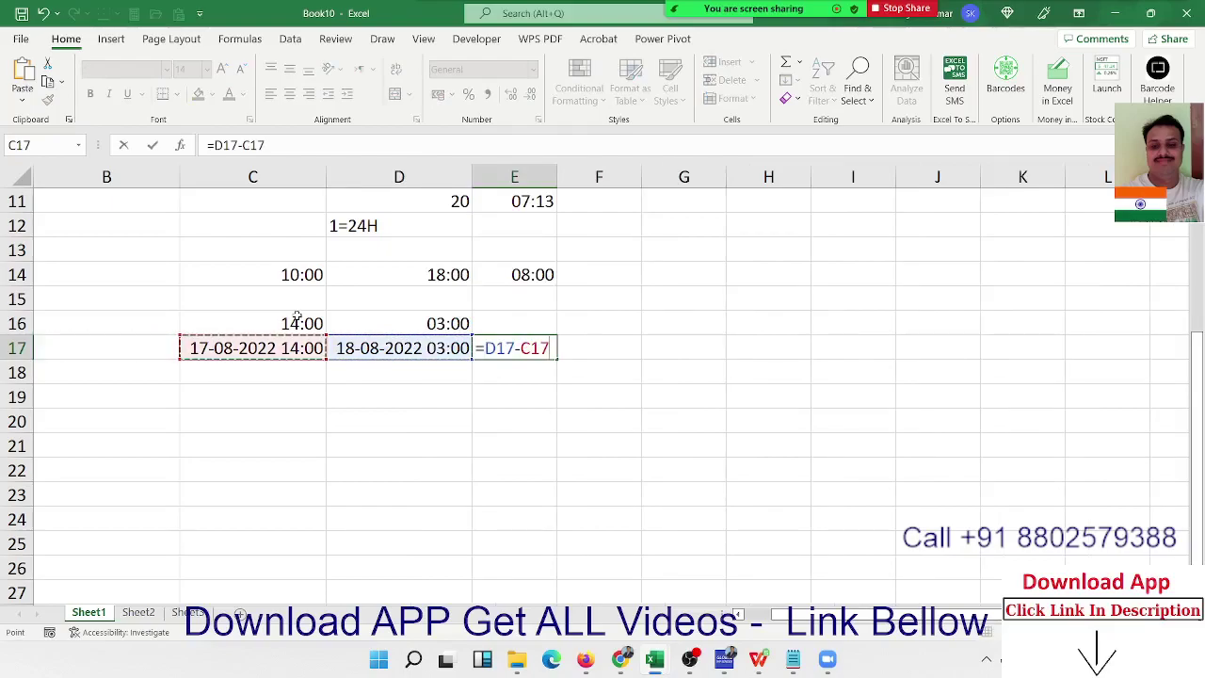
pyautogui.press('Return')
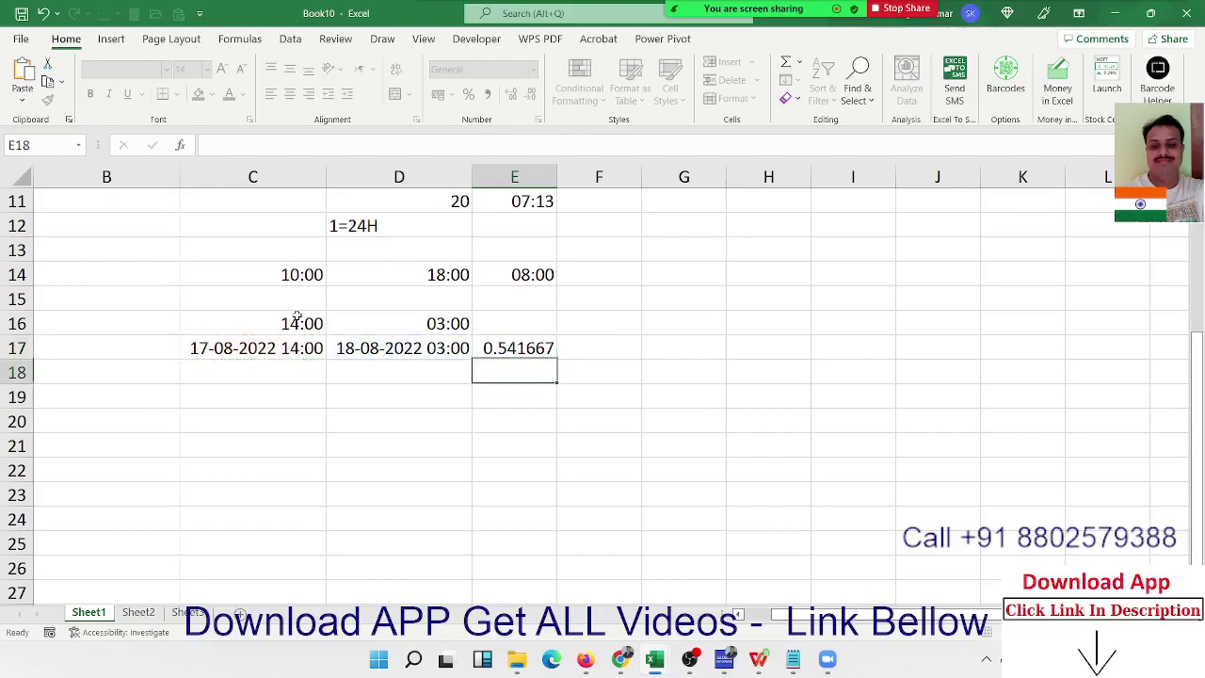
pyautogui.press('Up')
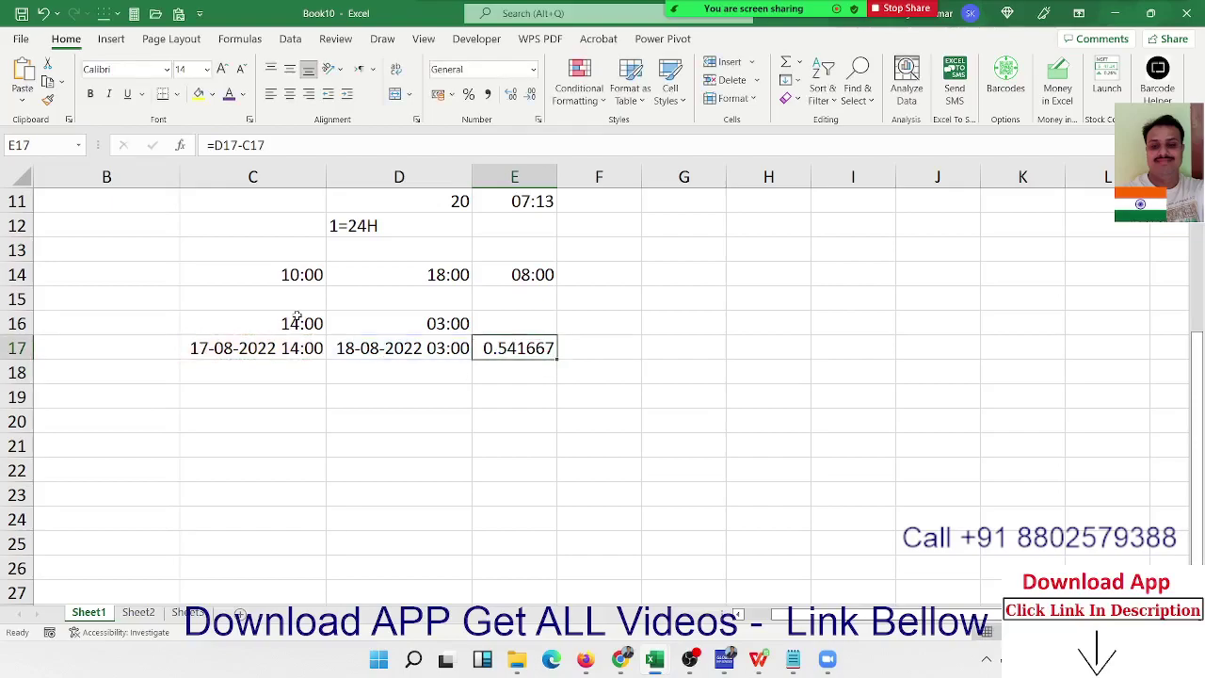
pyautogui.hotkey('ctrl', 'shift', '3')
pyautogui.hotkey('ctrl', 'shift', '2')
# Try an HOUR formula on E17 in F17, then delete it
pyautogui.press('Right')
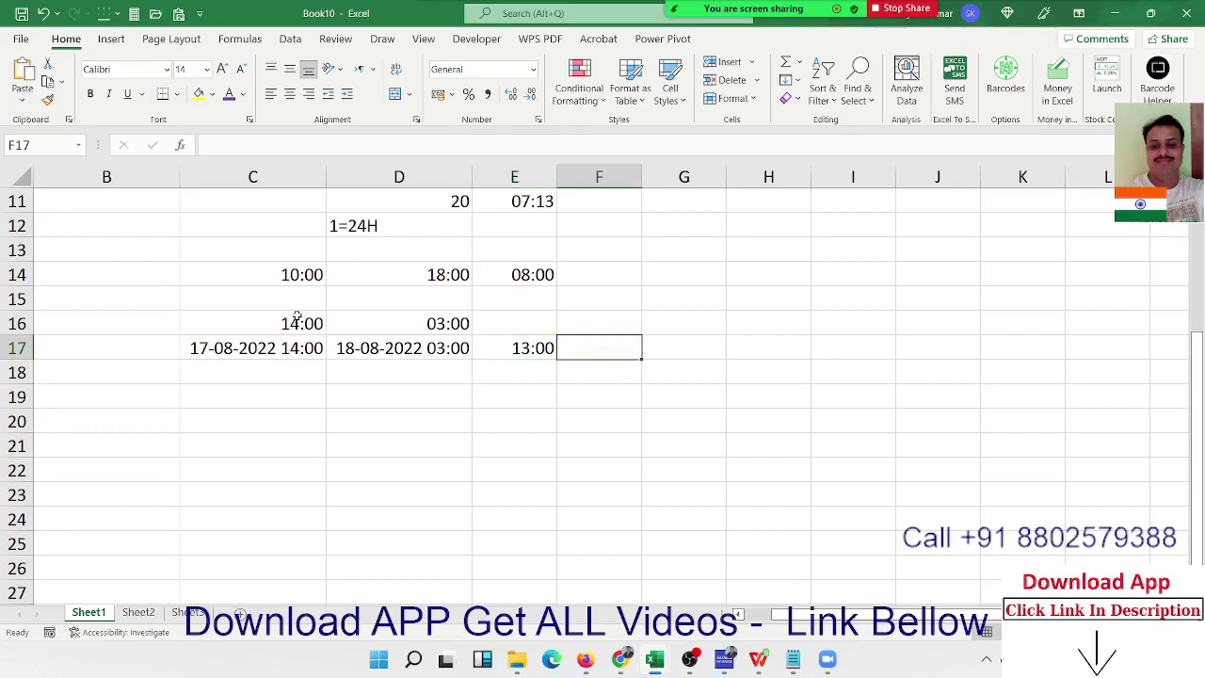
pyautogui.write('=ho')
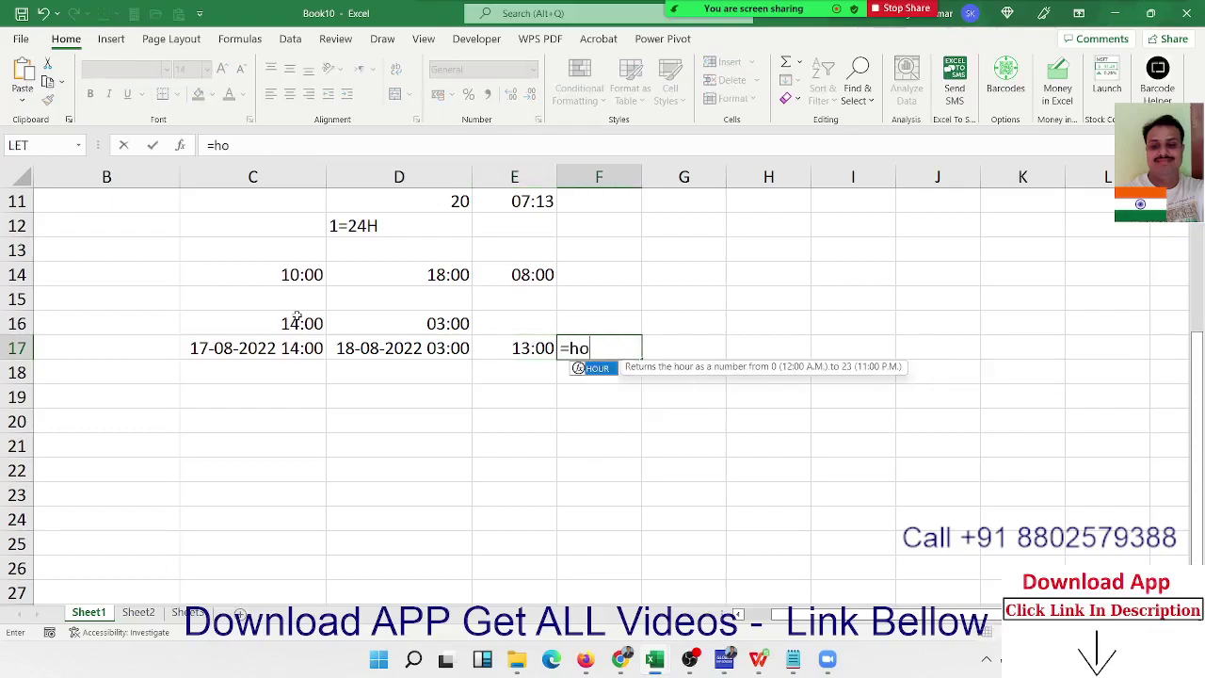
pyautogui.press('Tab')
pyautogui.press('Left')
pyautogui.press('Return')
pyautogui.press('Up')
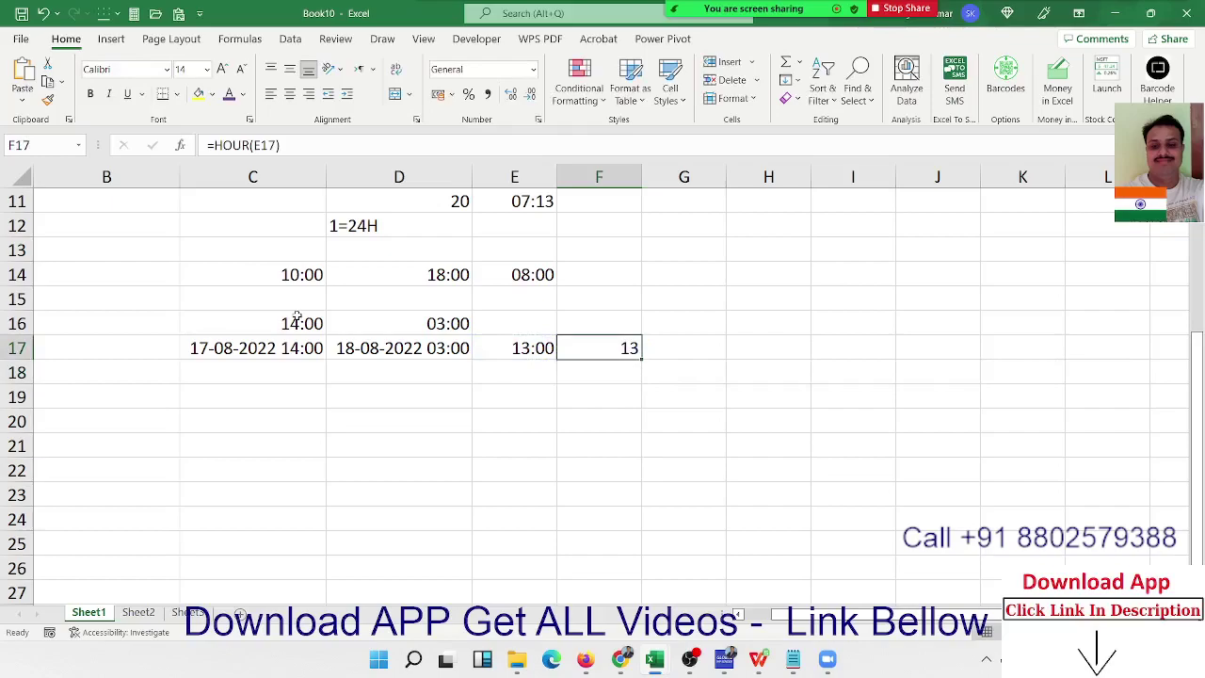
pyautogui.press('Delete')
pyautogui.press('Down')
pyautogui.press('Down')
pyautogui.press('Left')
# Enter the 45:30:40 duration in E19; try an HOUR formula in F19, then clear it
pyautogui.write('45')
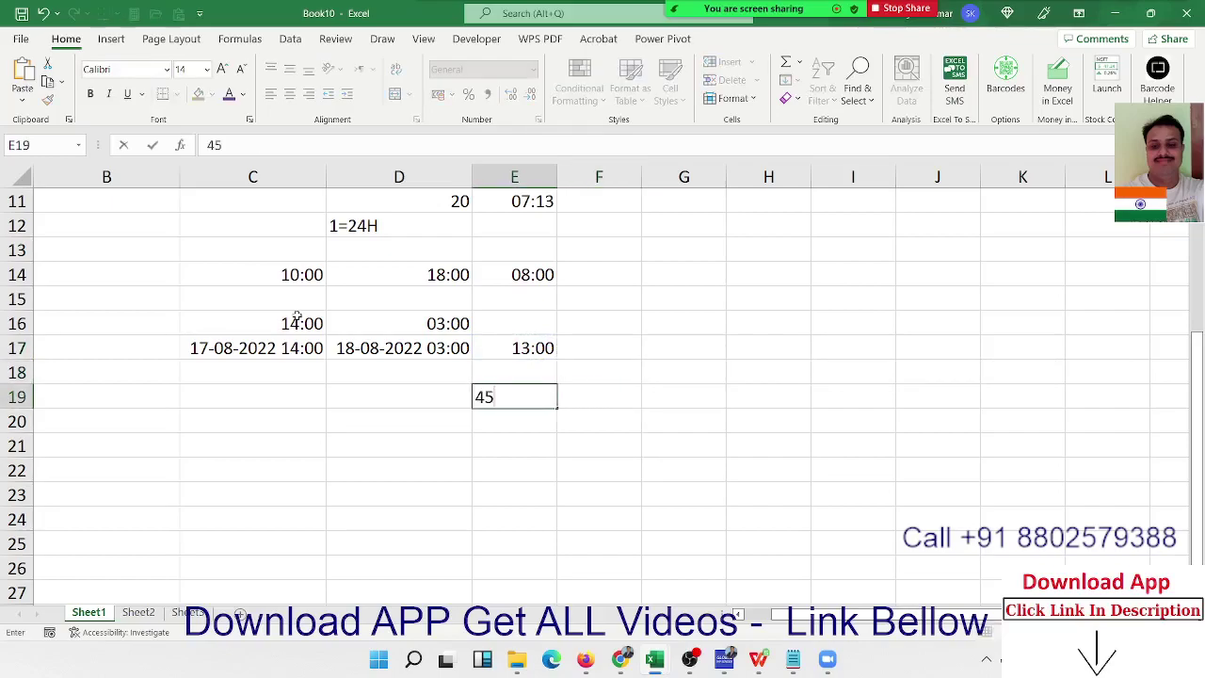
pyautogui.write(':30:')
pyautogui.write('40')
pyautogui.press('Tab')
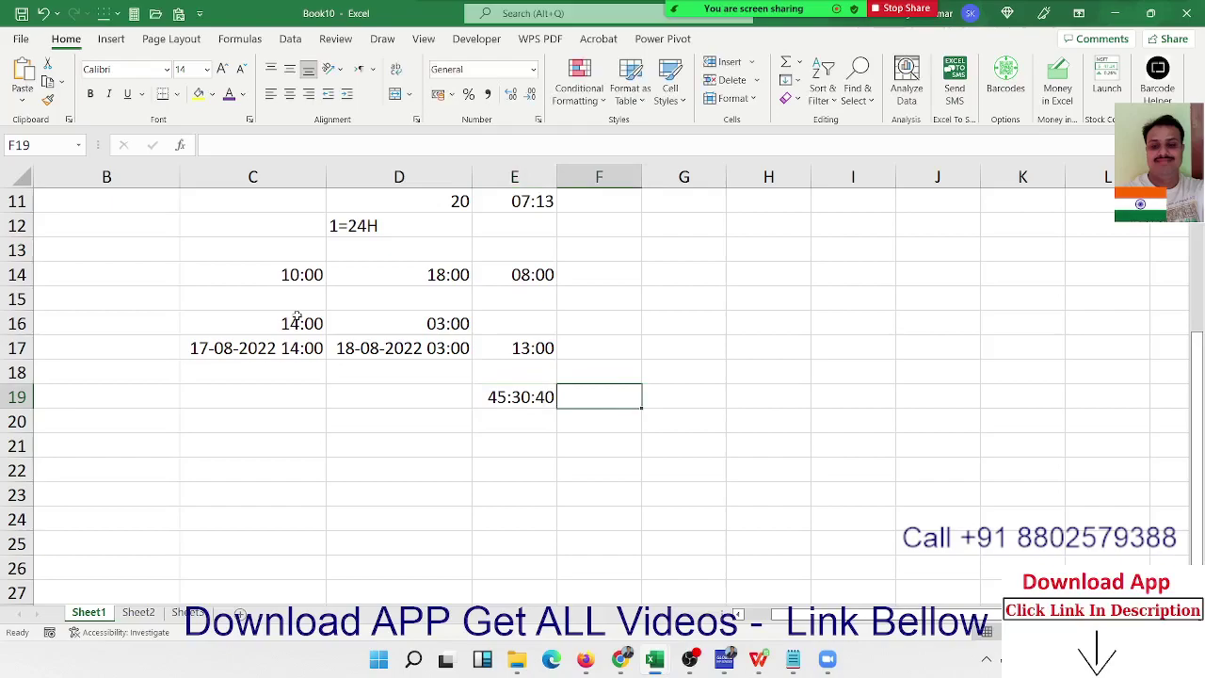
pyautogui.write('=')
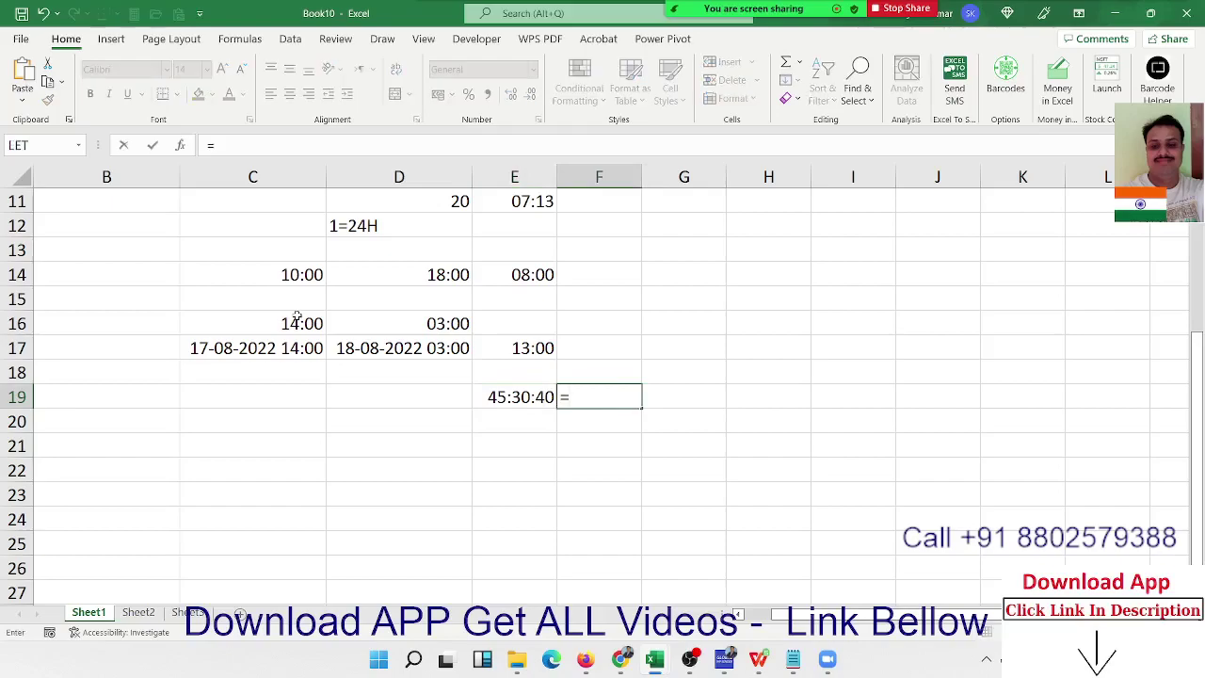
pyautogui.write('how')
pyautogui.press('BackSpace')
pyautogui.press('Tab')
pyautogui.press('Left')
pyautogui.press('Return')
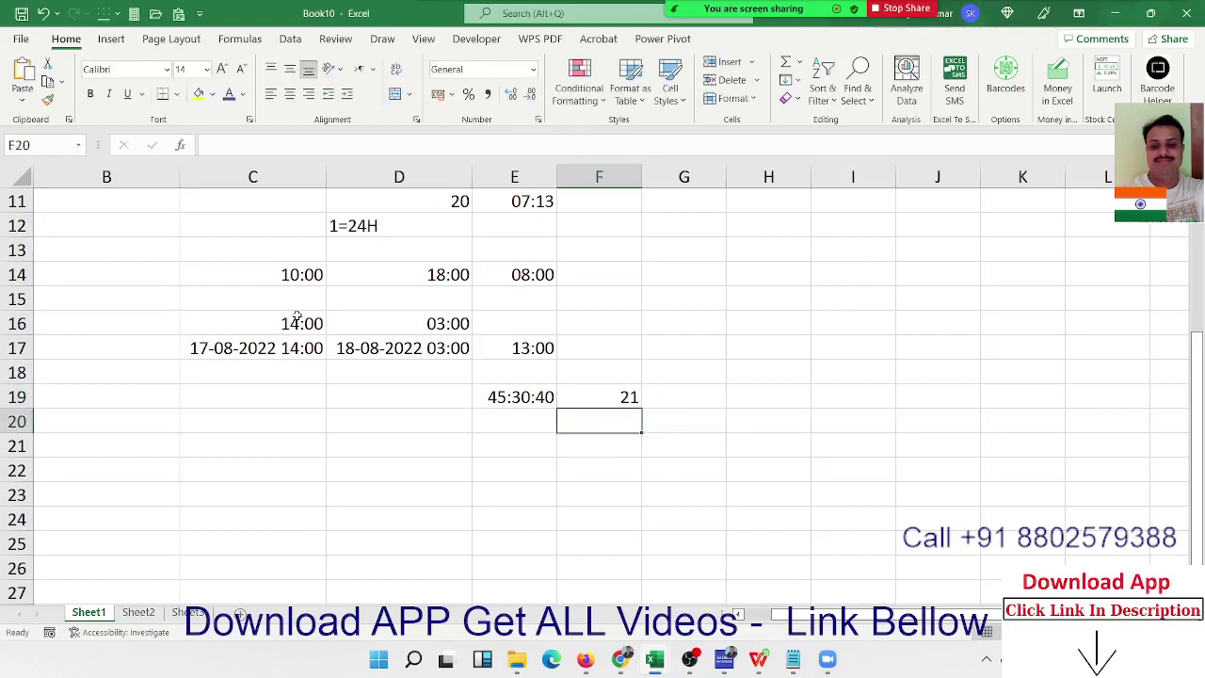
pyautogui.press('Up')
pyautogui.press('Delete')
# Enter =TEXT(E19,"[h]") in F19 to show 45 total hours
pyautogui.write('=')
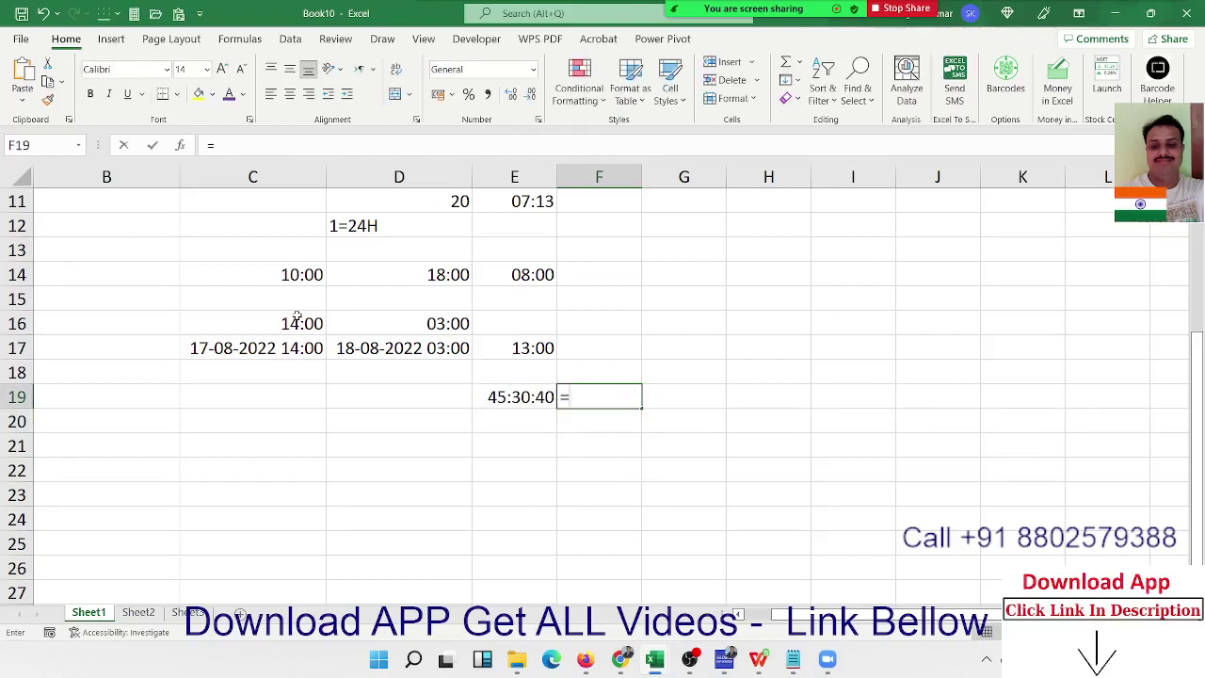
pyautogui.write('te')
pyautogui.press('Tab')
pyautogui.press('Left')
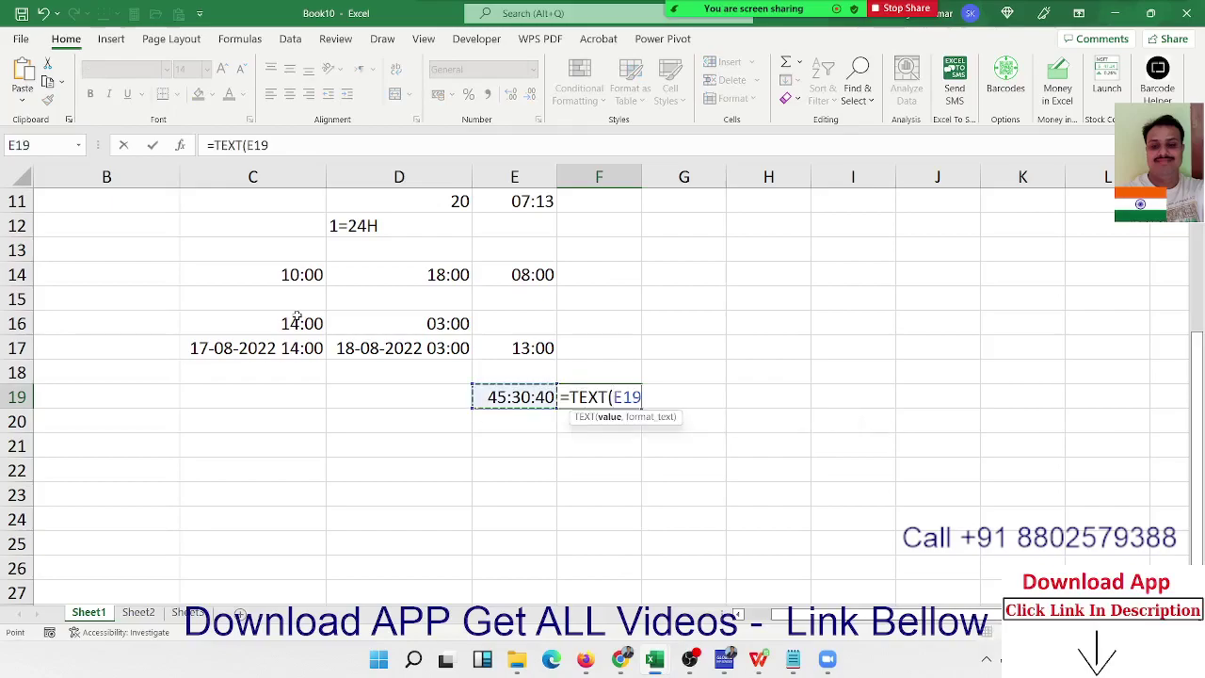
pyautogui.write(',"')
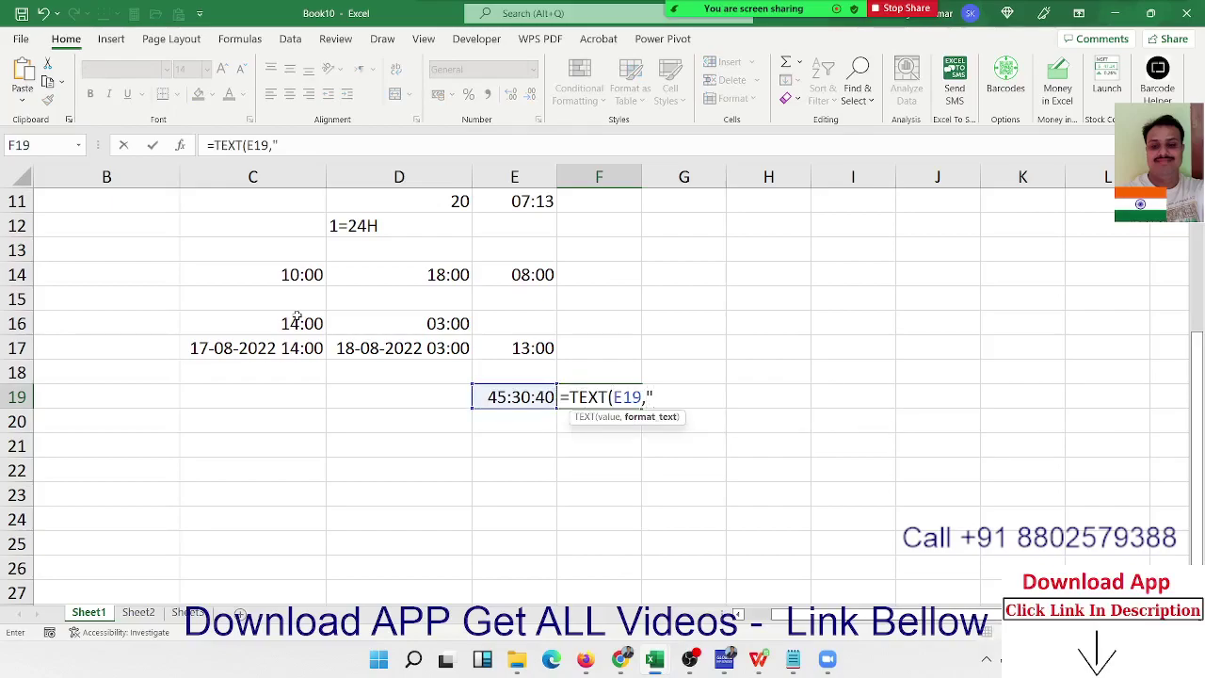
pyautogui.write('[')
pyautogui.write('h]')
pyautogui.write('"')
pyautogui.press('Return')
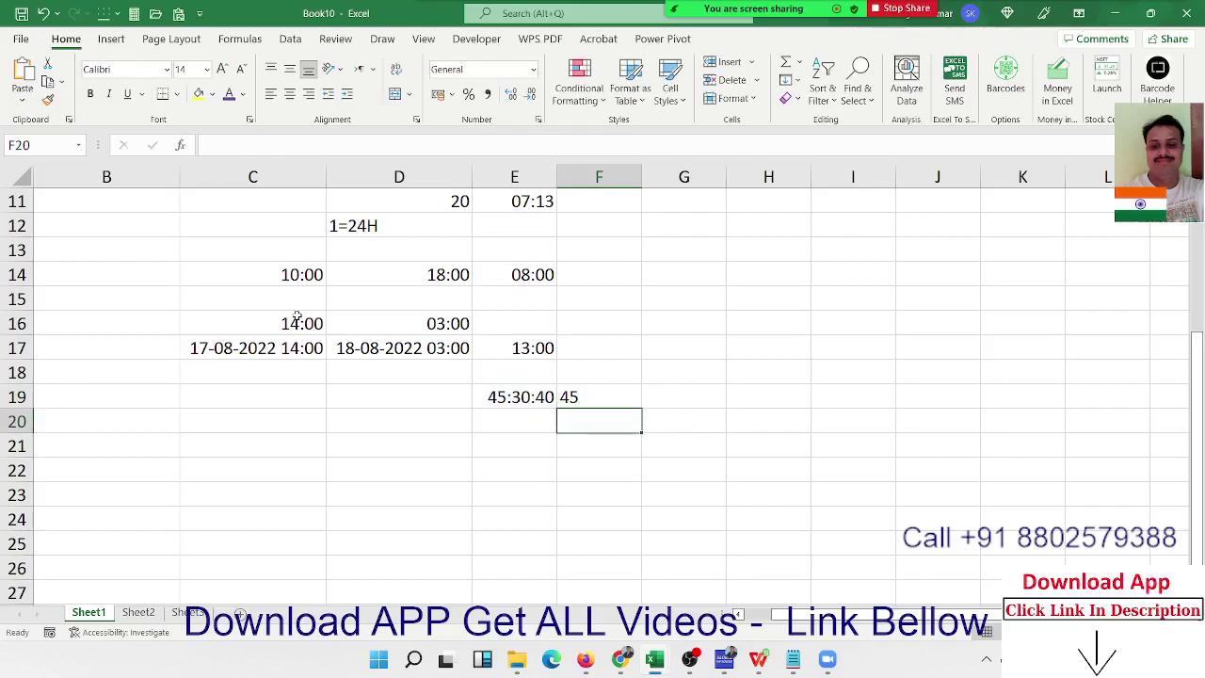
# Enter =TEXT(E19,"[m]") in F20 to show 2730 total minutes
pyautogui.write('=')
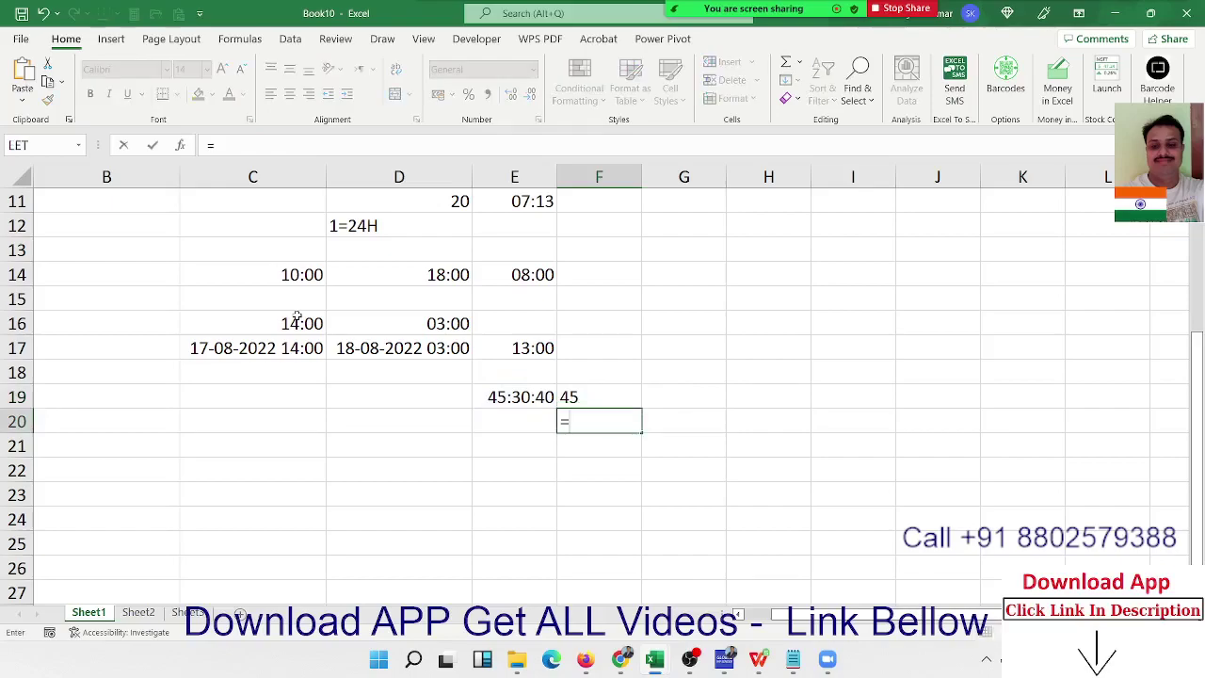
pyautogui.write('te')
pyautogui.press('Tab')
pyautogui.press('Left')
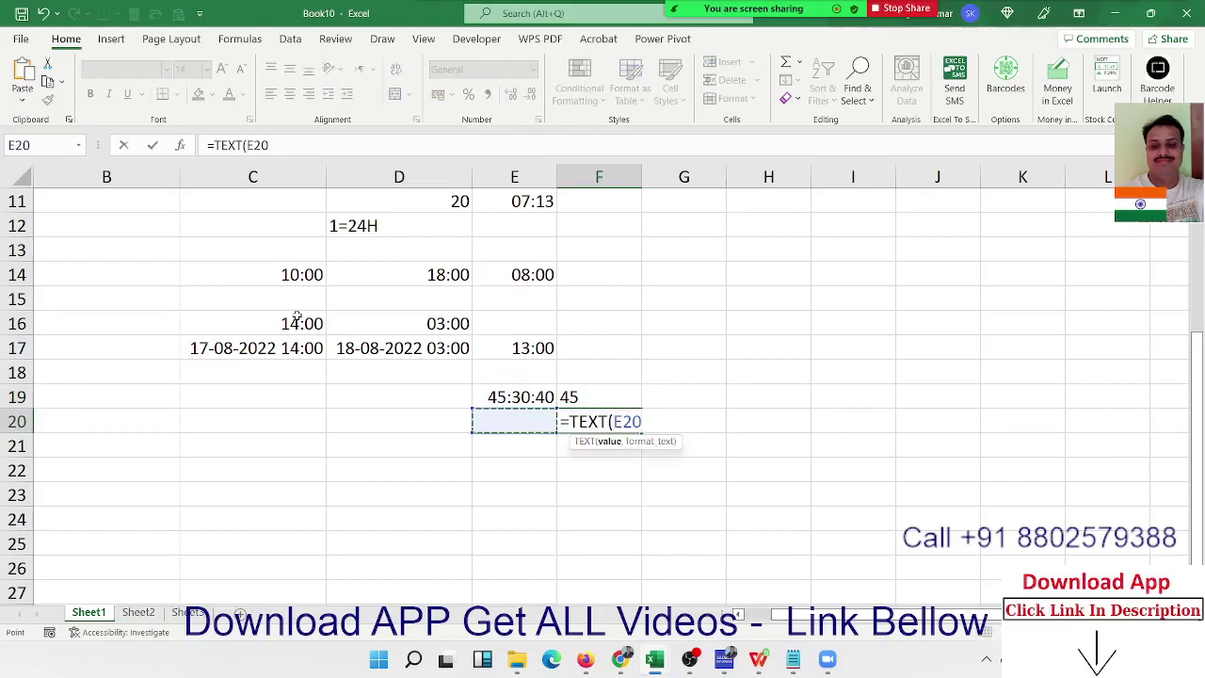
pyautogui.press('Up')
pyautogui.write(',"')
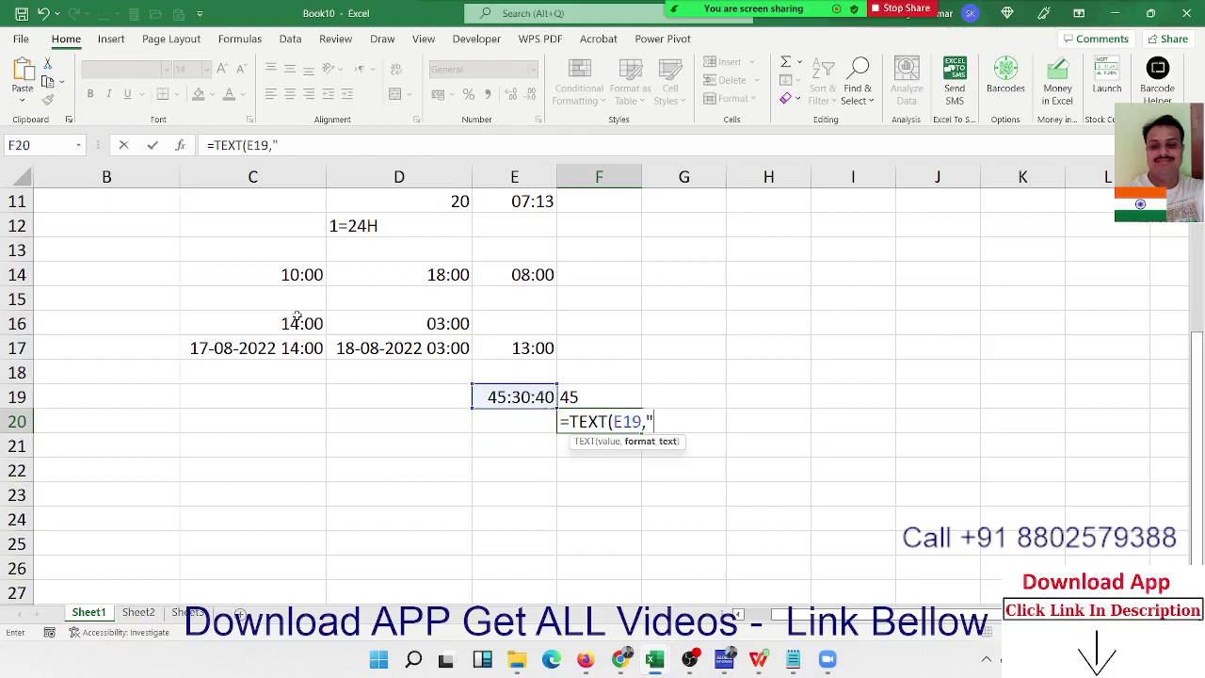
pyautogui.write('[m]')
pyautogui.write('")')
pyautogui.hotkey('ctrl', 'Return')
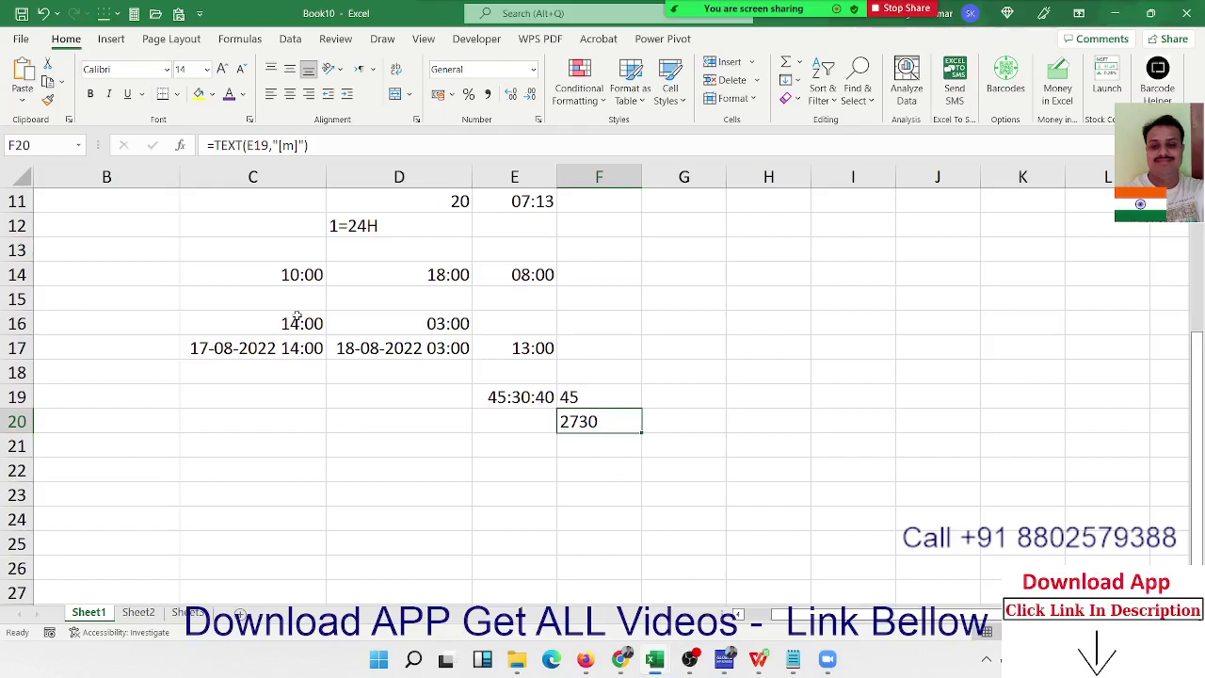
pyautogui.click(109, 437)
# Enter the start date 1/1 in B21 and end date 17-08-2022 in C21
pyautogui.write('1/1')
pyautogui.press('Tab')
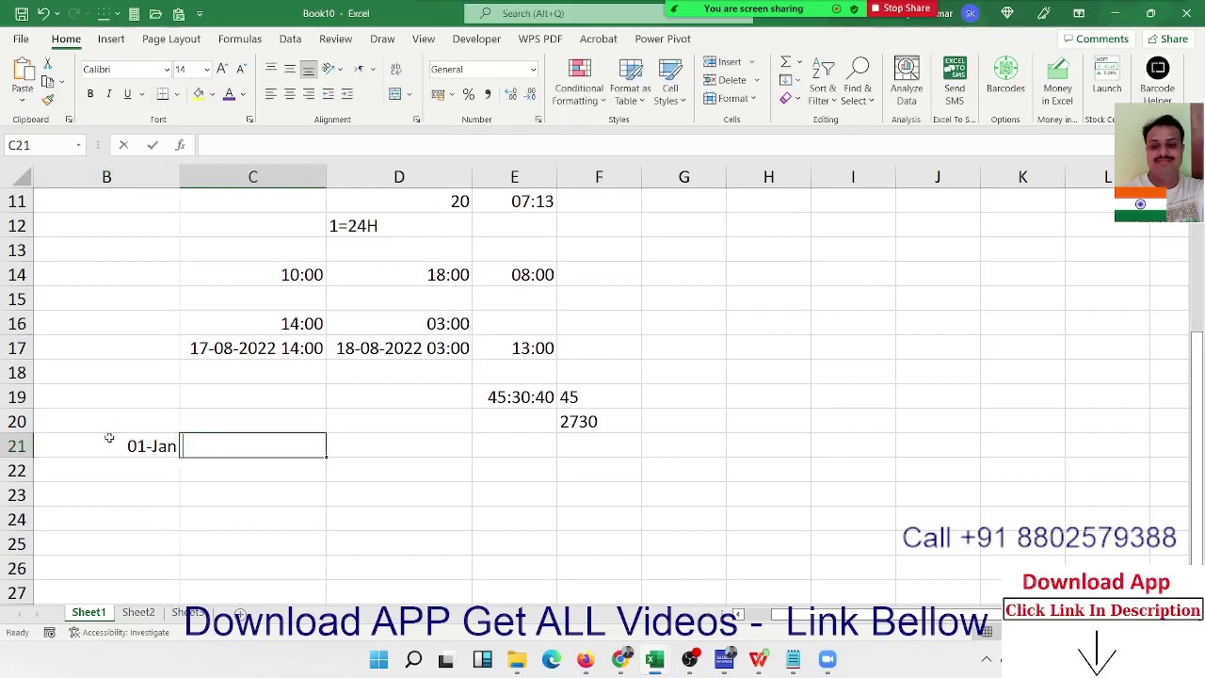
pyautogui.write('17-08-2022')
pyautogui.press('Return')
pyautogui.press('Up')
pyautogui.press('Right')
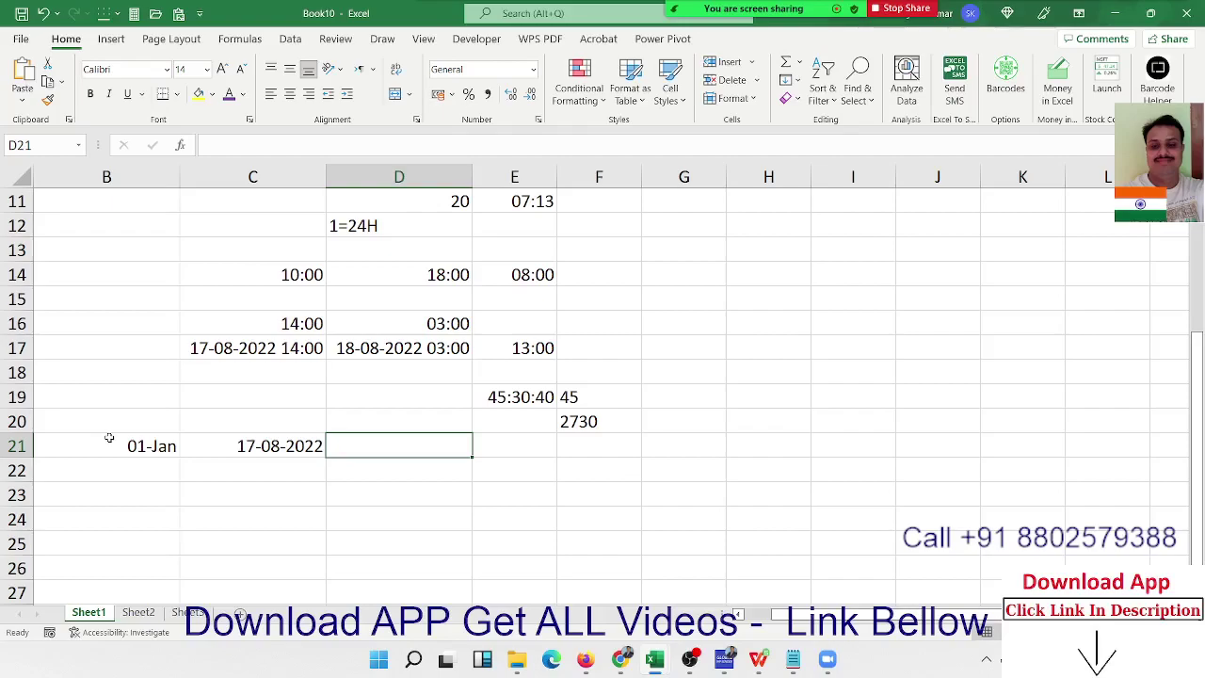
# Enter =YEARFRAC(B21,C21) in D21
pyautogui.write('=y')
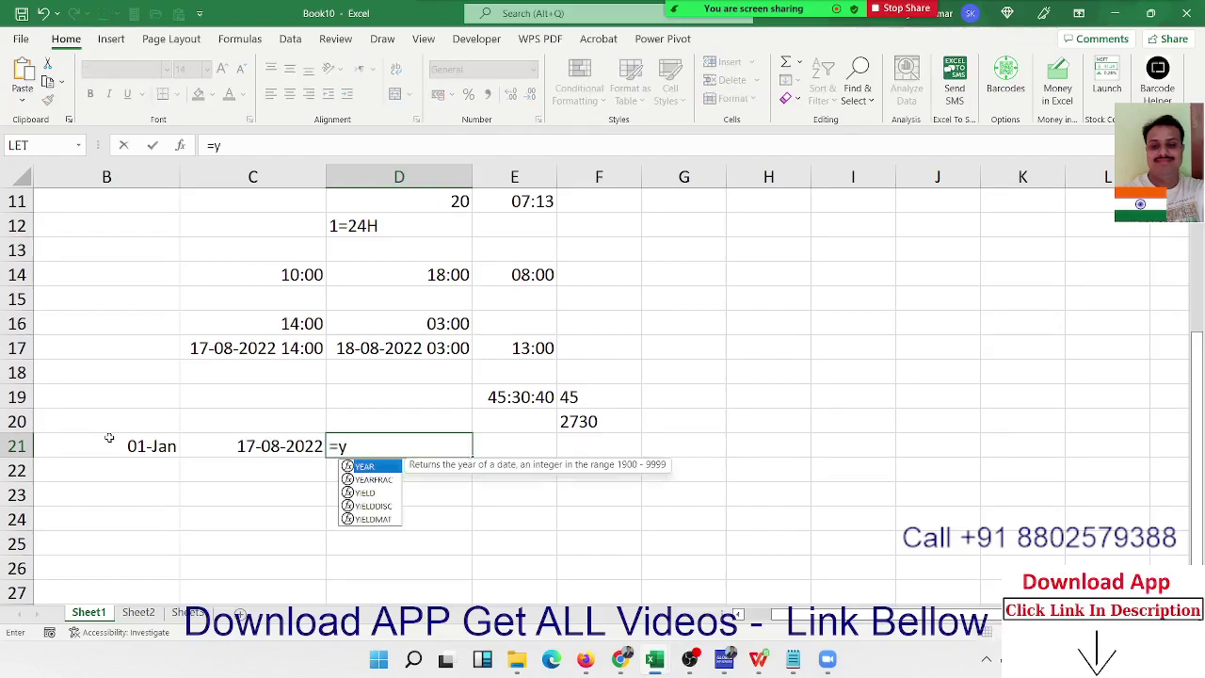
pyautogui.press('Down')
pyautogui.press('Tab')
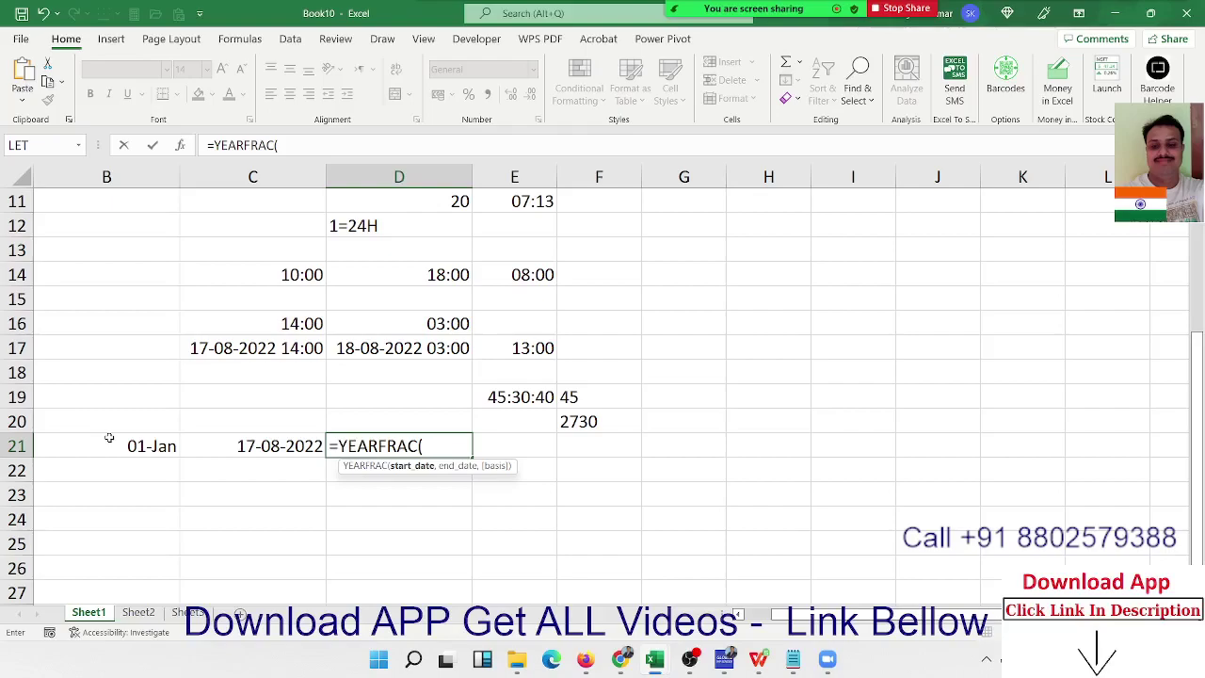
pyautogui.press('Left')
pyautogui.press('Left')
pyautogui.write(',')
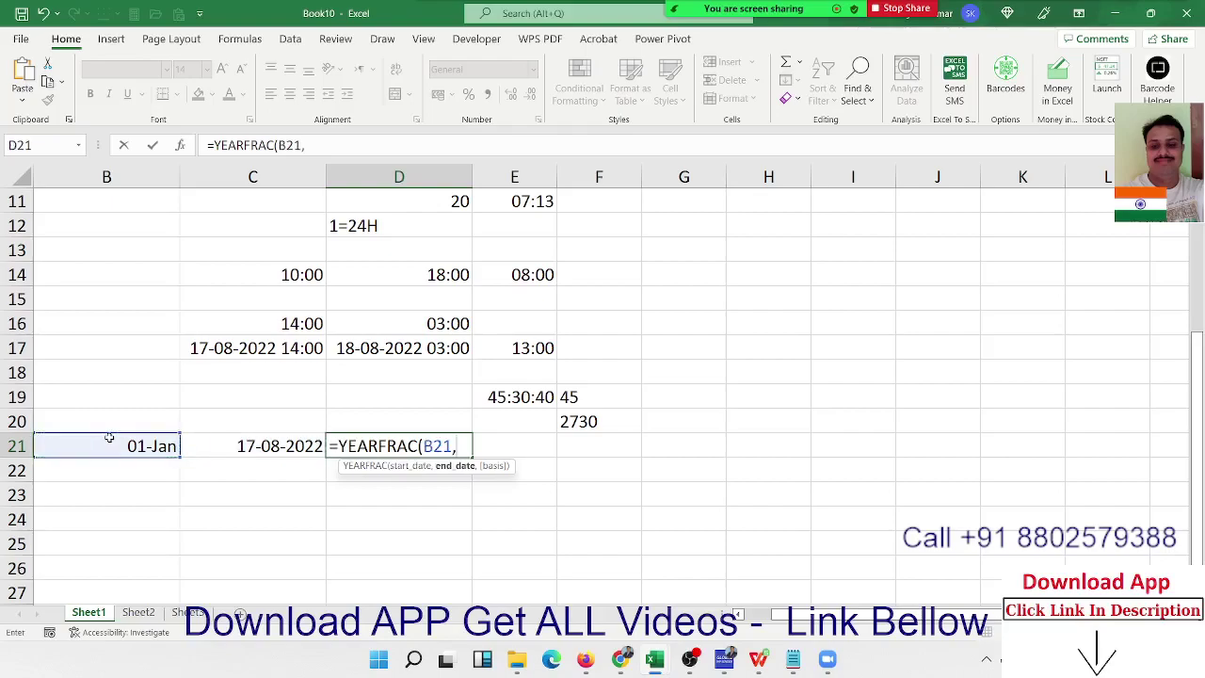
pyautogui.press('Left')
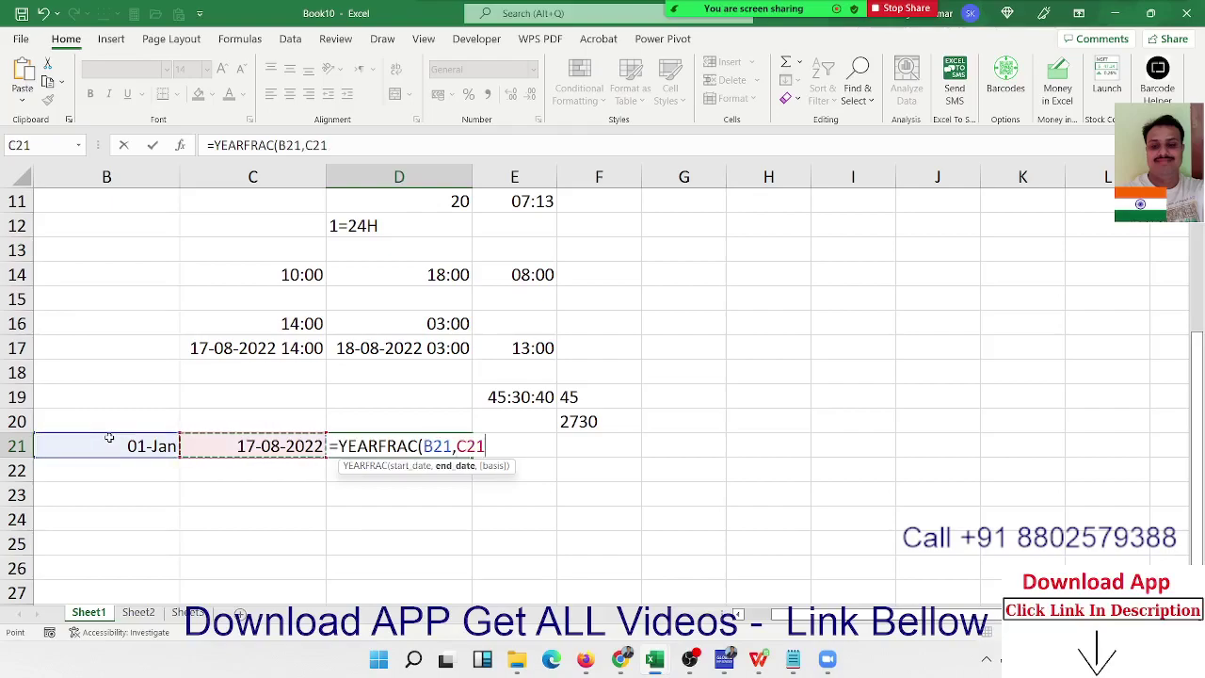
pyautogui.write(')')
pyautogui.press('Return')
pyautogui.press('Up')
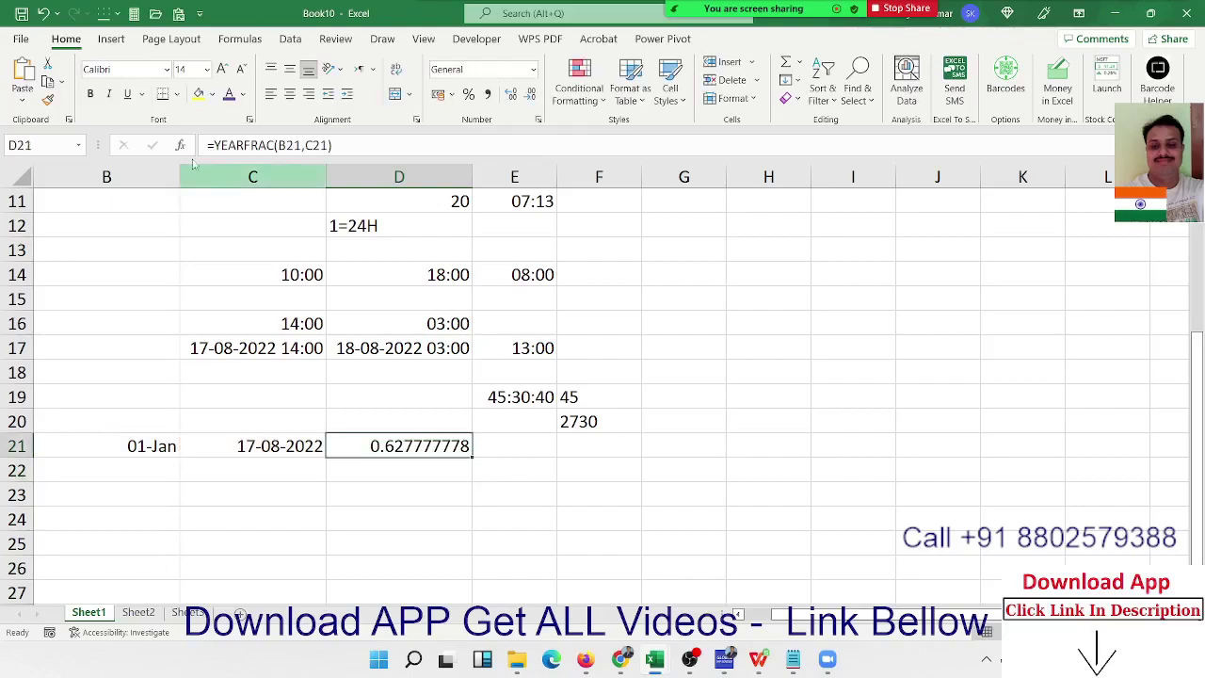
# Format D21 as a percentage with two decimals, showing 62.78%
pyautogui.click(471, 98)
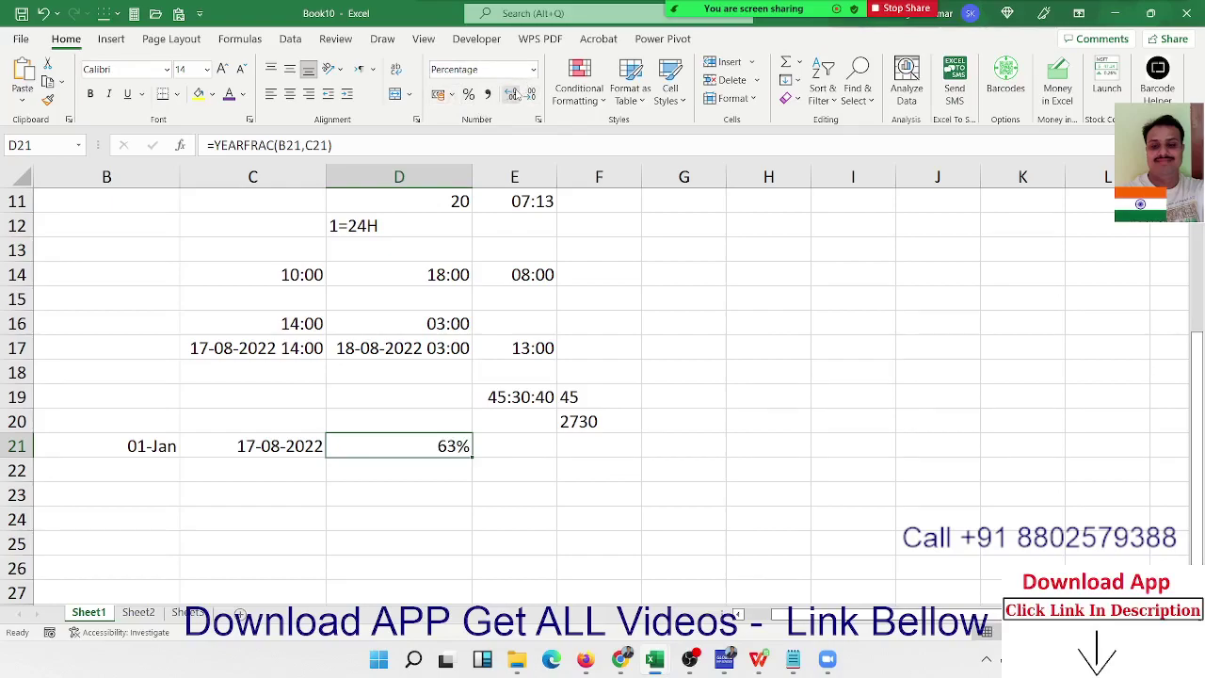
pyautogui.click(512, 95)
pyautogui.click(512, 95)
pyautogui.click(424, 491)
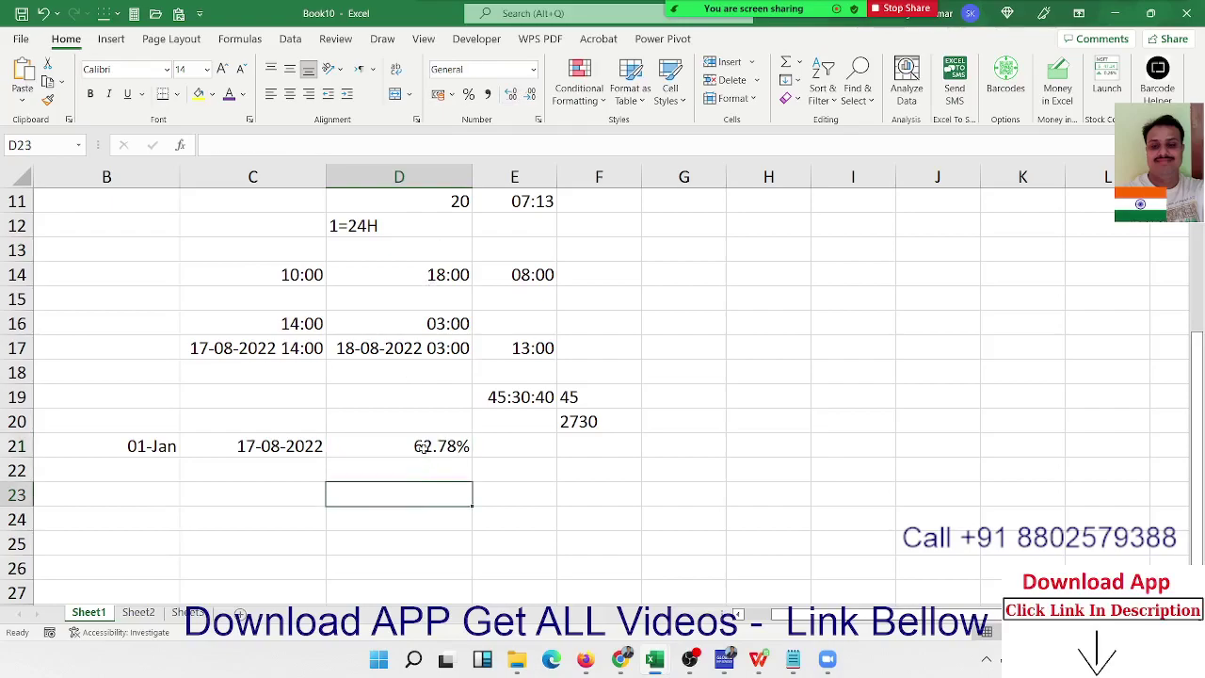
pyautogui.click(421, 448)
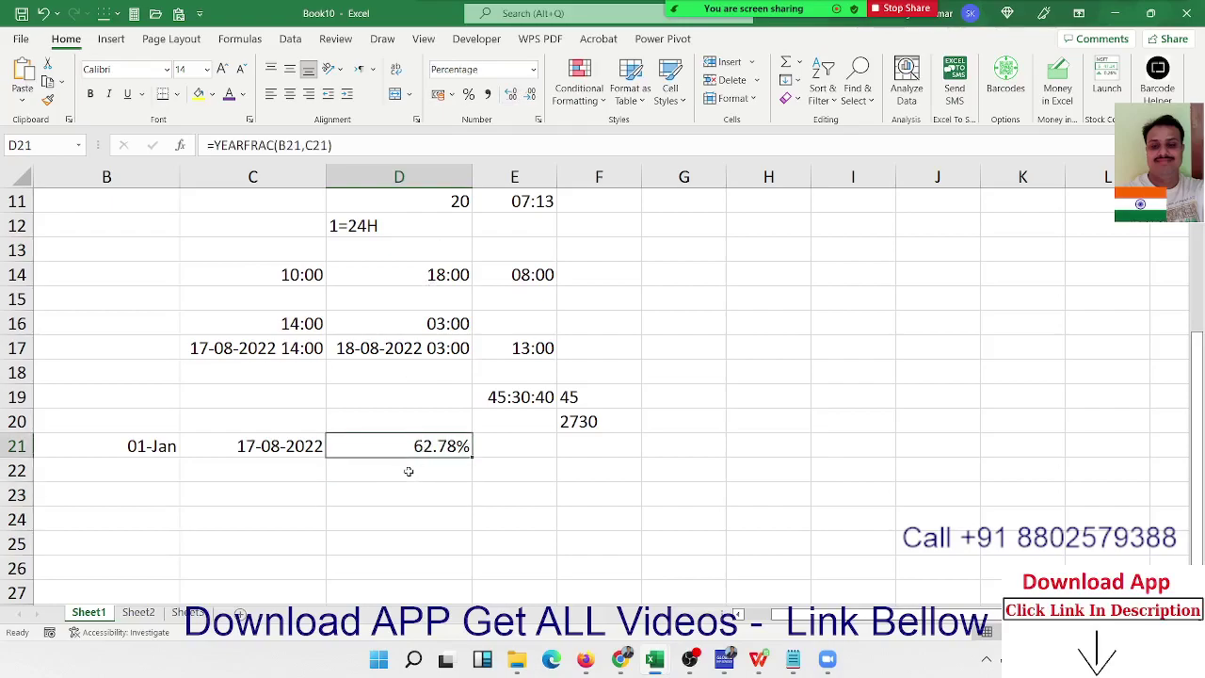
# Browse the Date & Time function list on the Formulas ribbon, then close it
pyautogui.scroll(4, 409, 471)
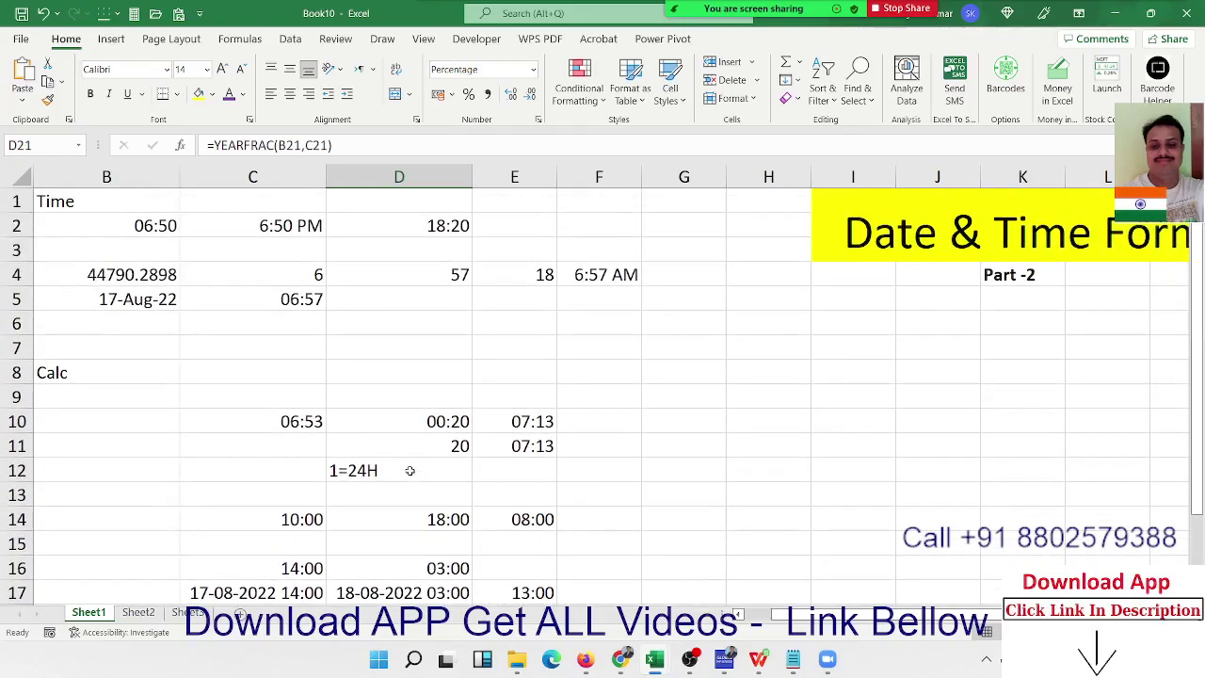
pyautogui.click(239, 40)
pyautogui.click(257, 101)
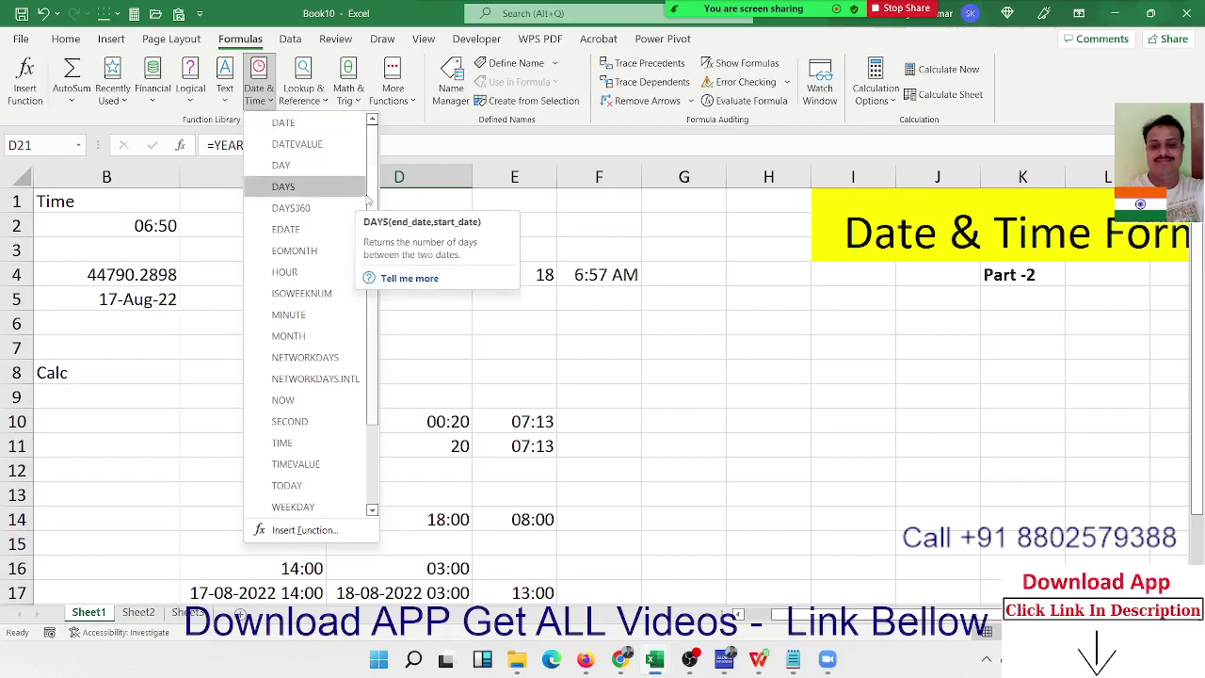
pyautogui.scroll(-3, 369, 188)
pyautogui.scroll(3, 374, 150)
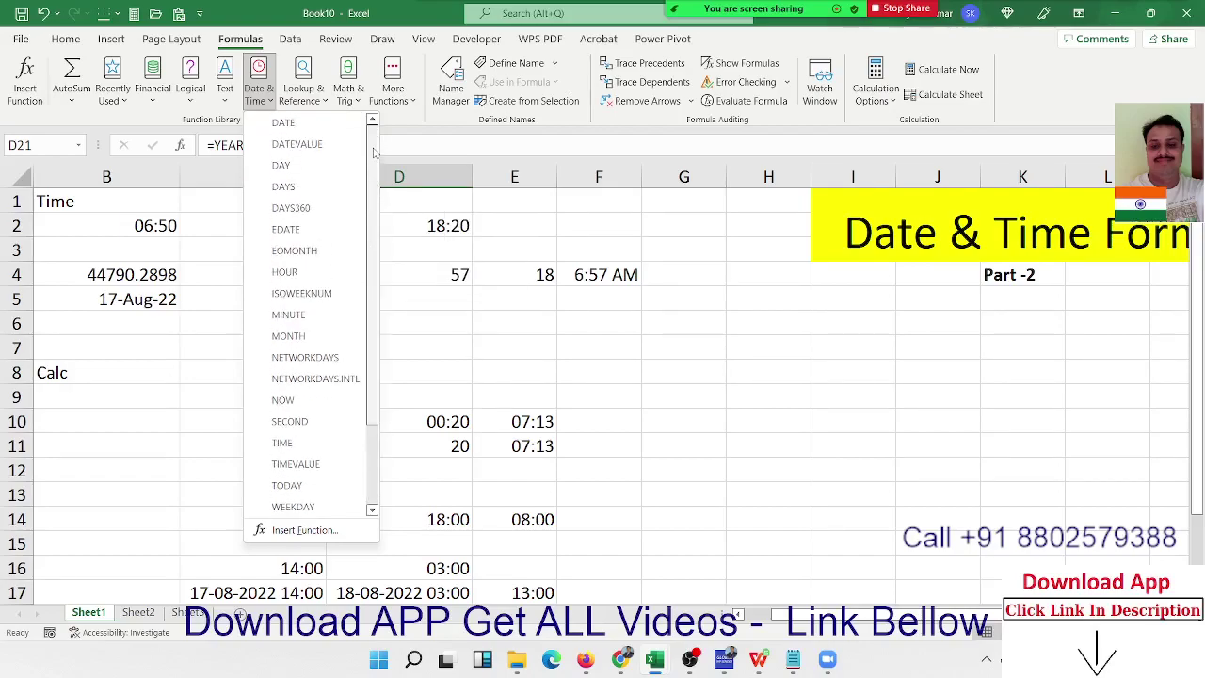
pyautogui.click(456, 295)
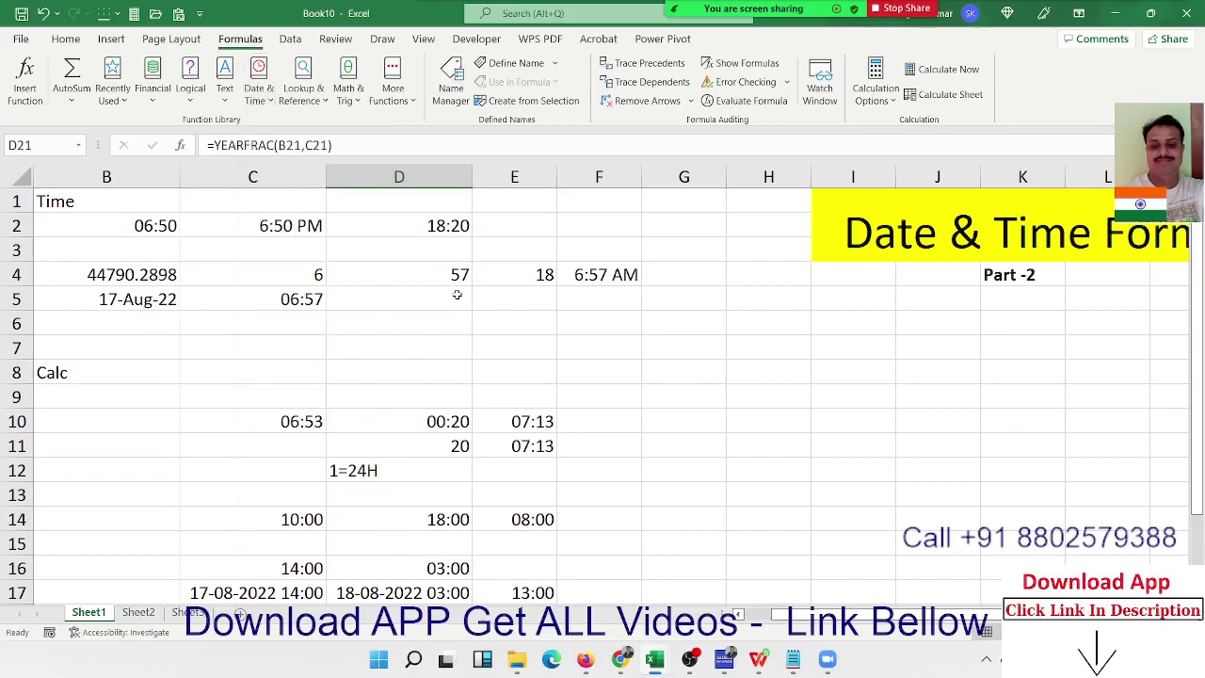